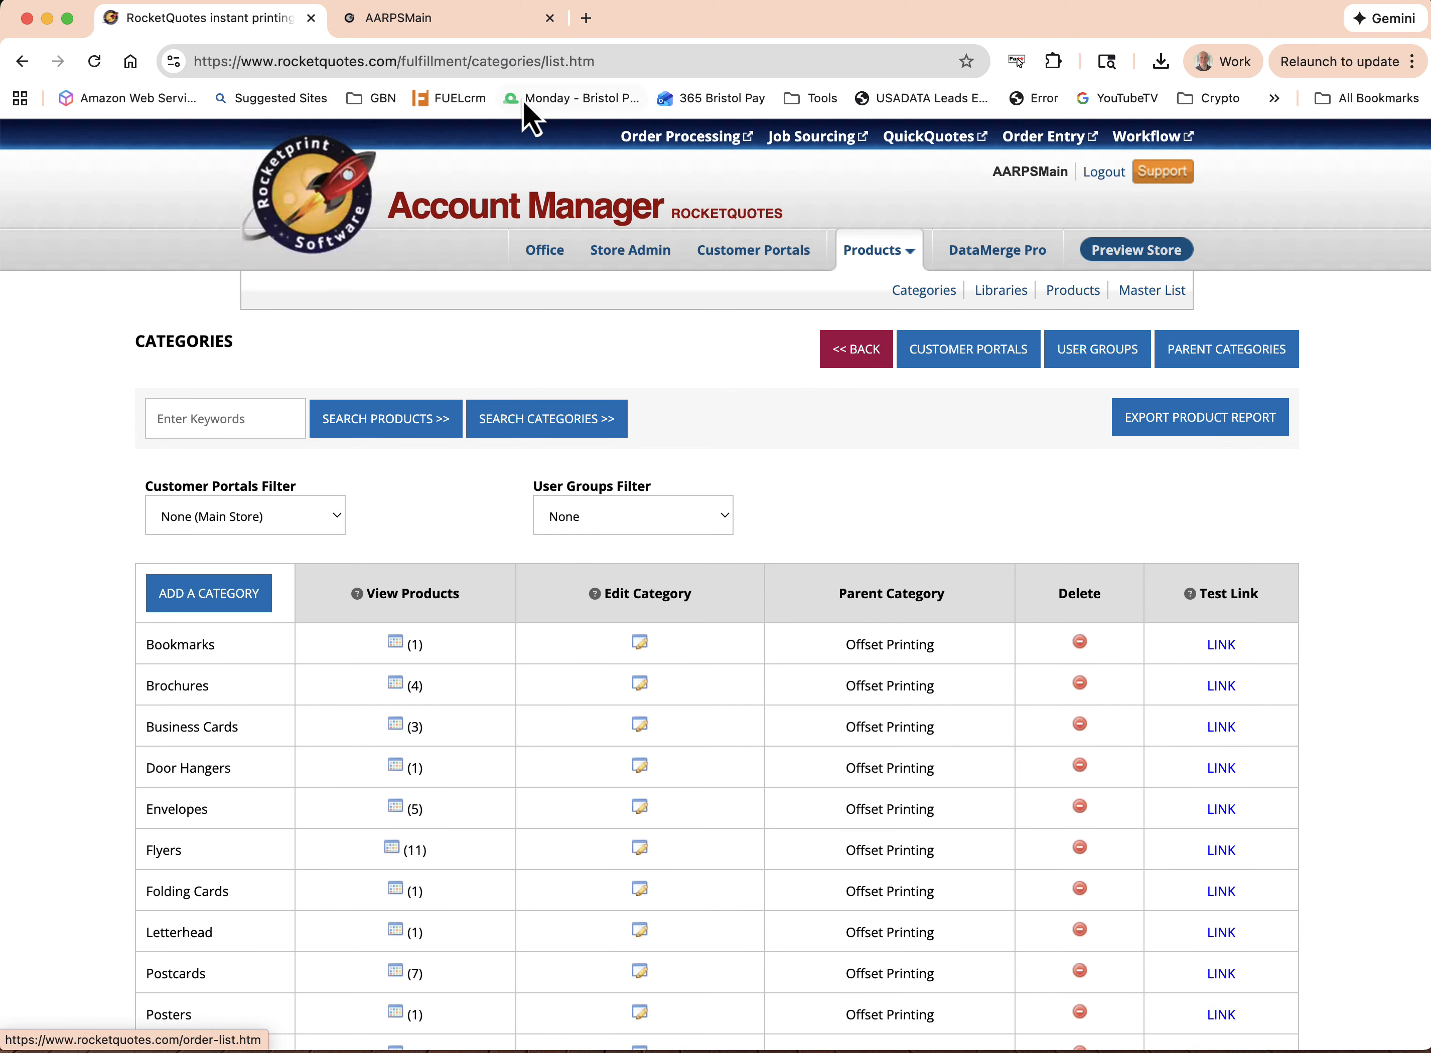
Switch to the AARPSMain storefront and view the Brochures category and the Bi-Fold Brochures product's calculator options
left_click(482, 19)
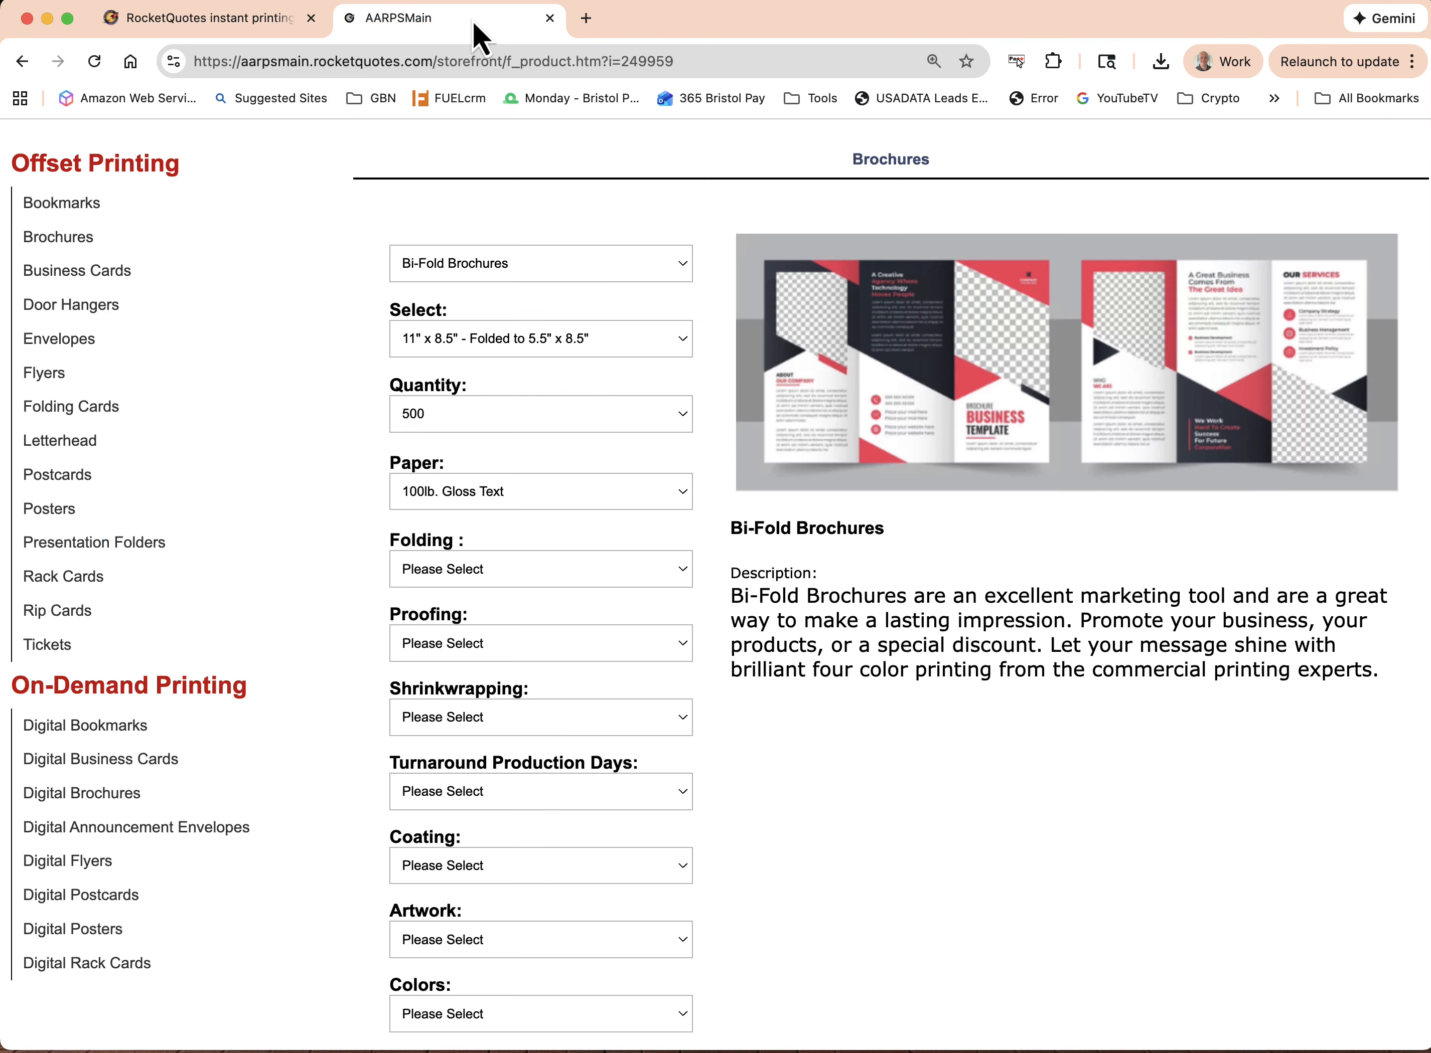
left_click(25, 62)
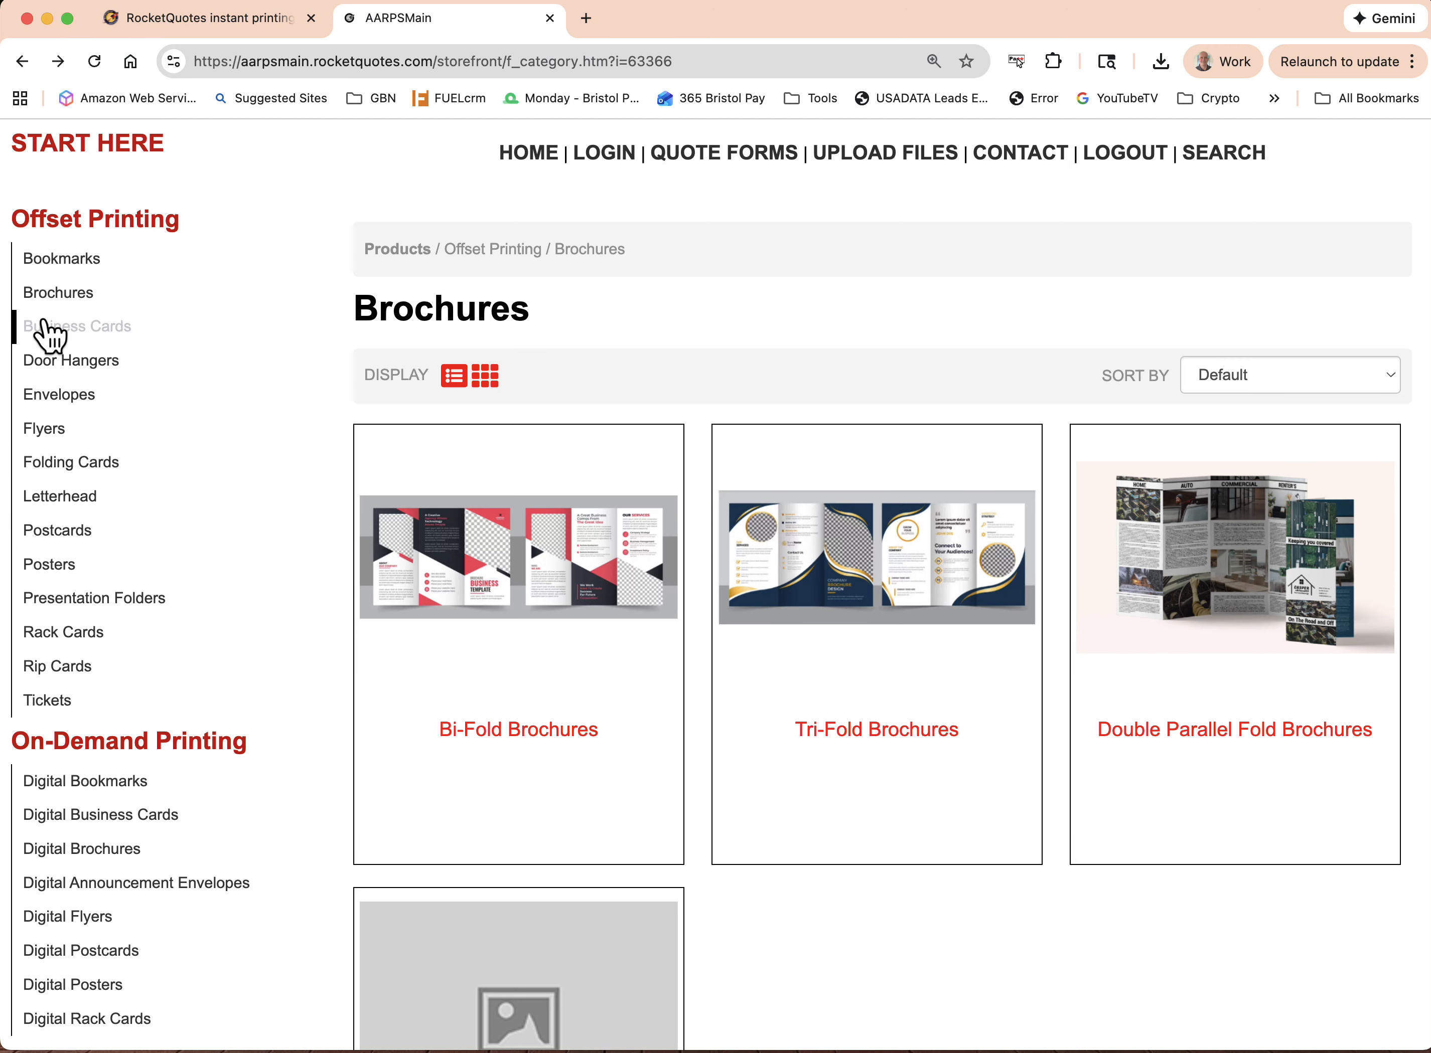
left_click(53, 299)
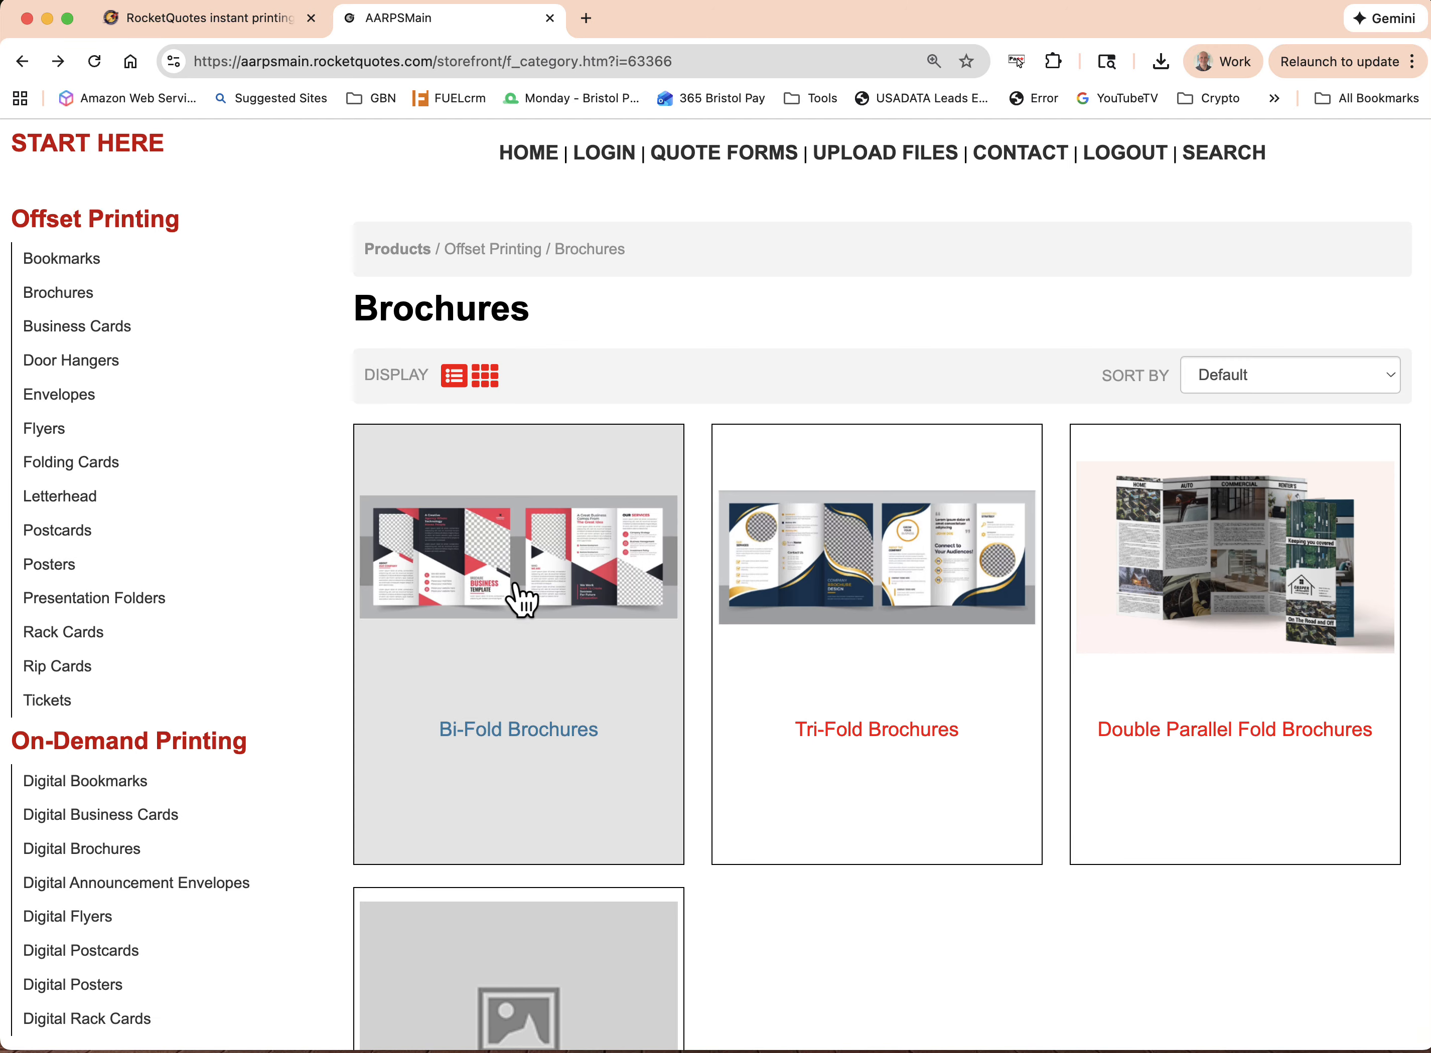
left_click(559, 578)
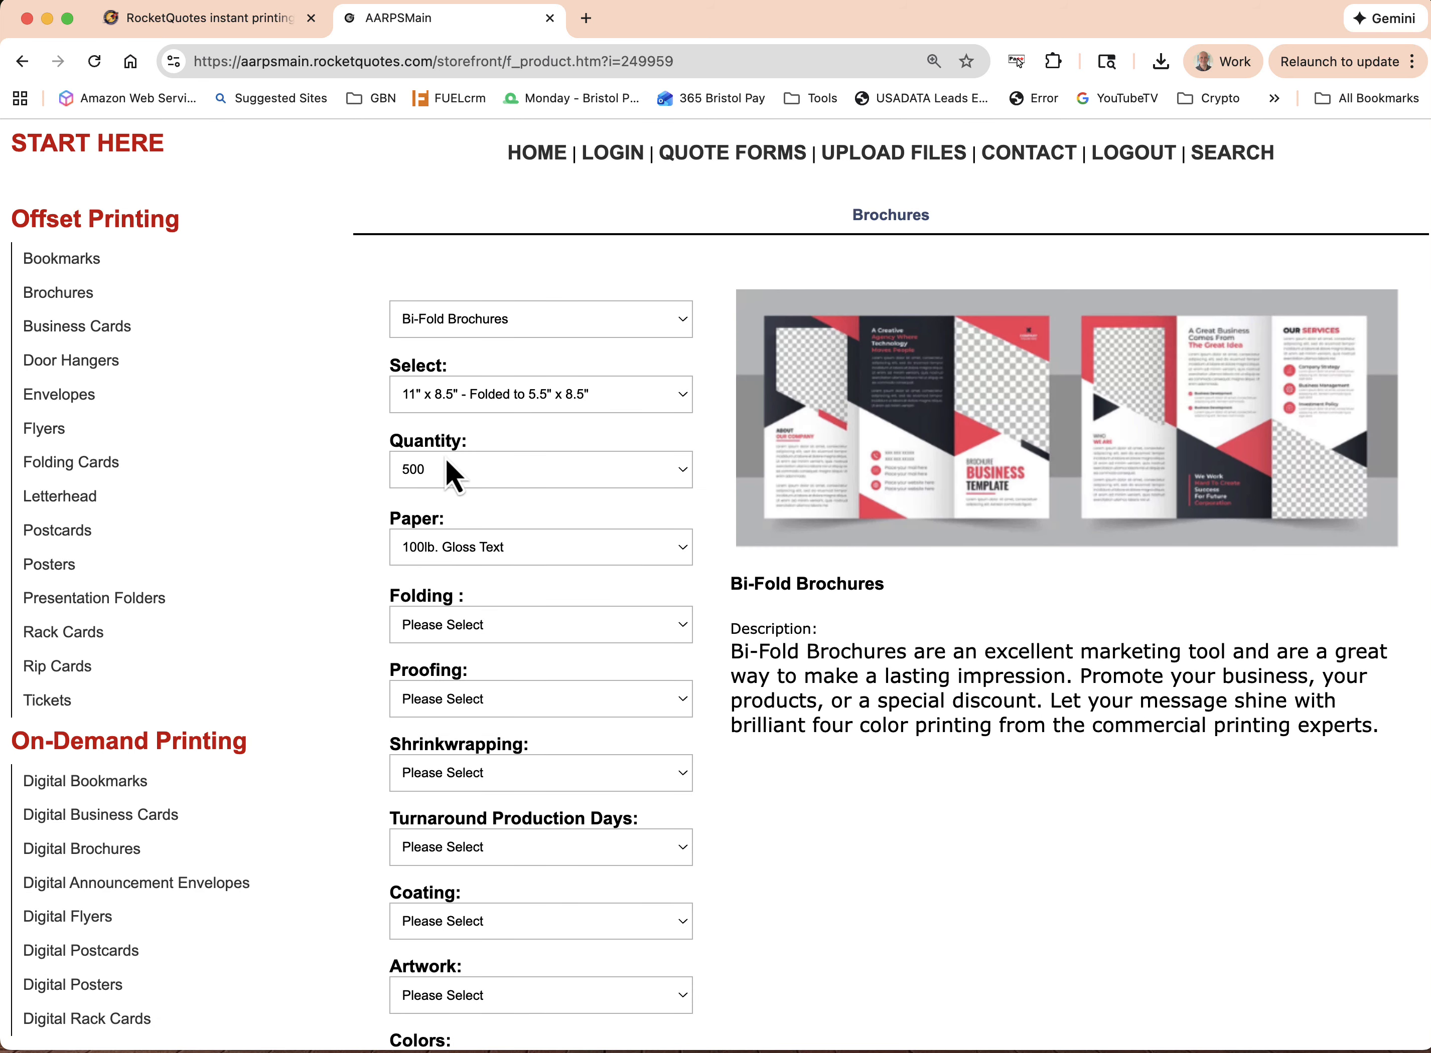
scroll(603, 651, "down", 5)
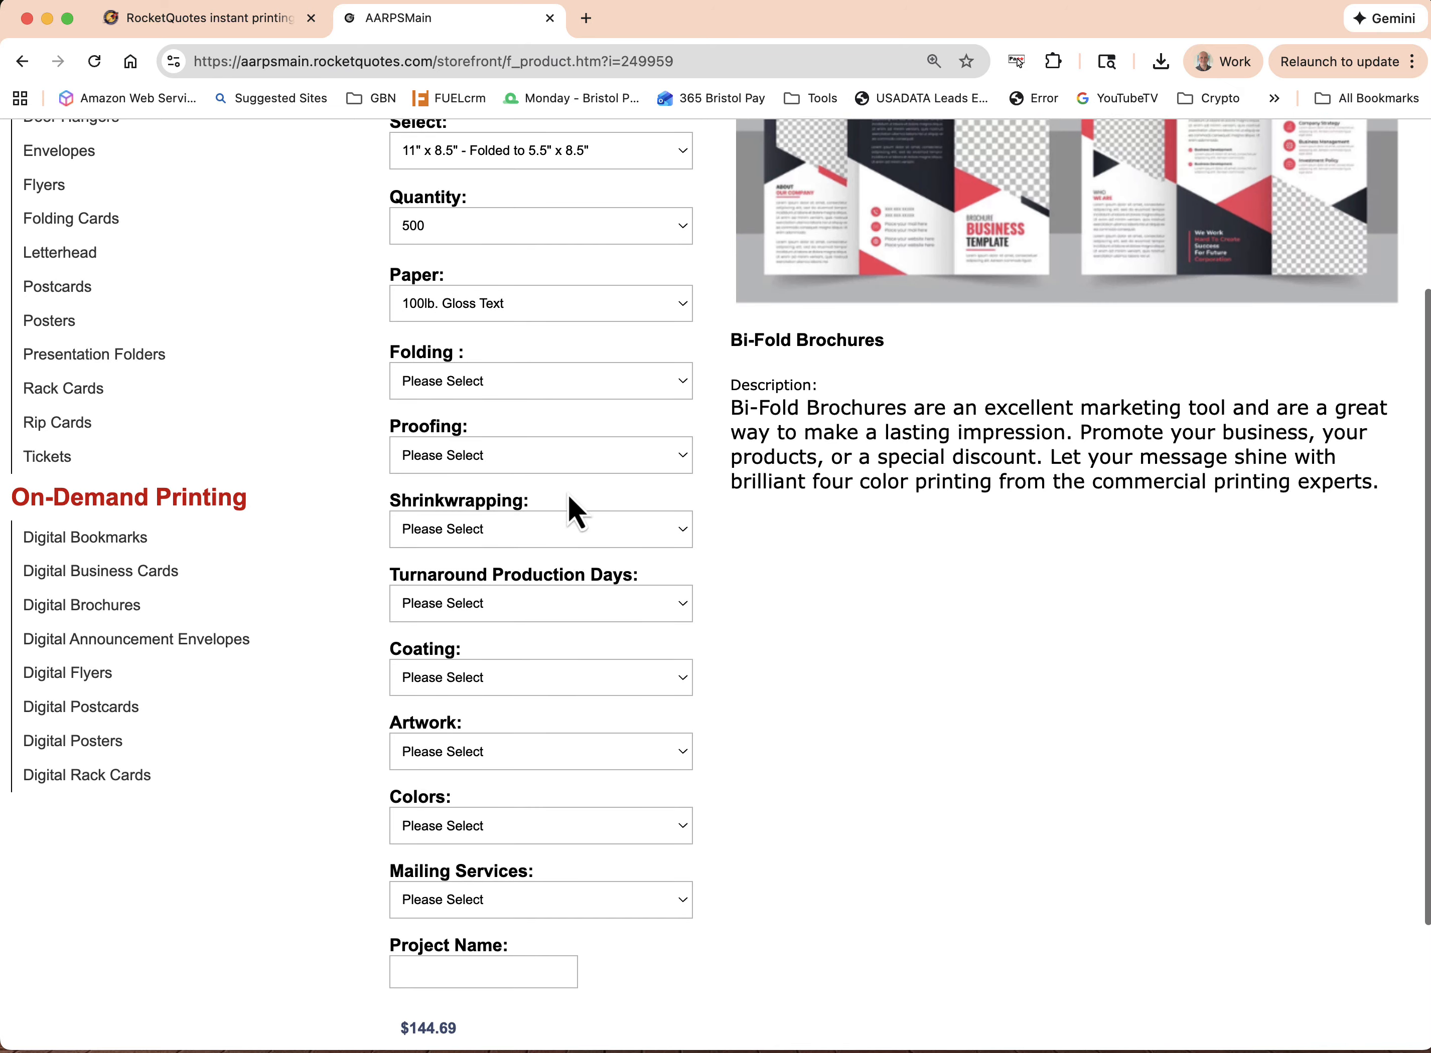
scroll(483, 809, "up", 2)
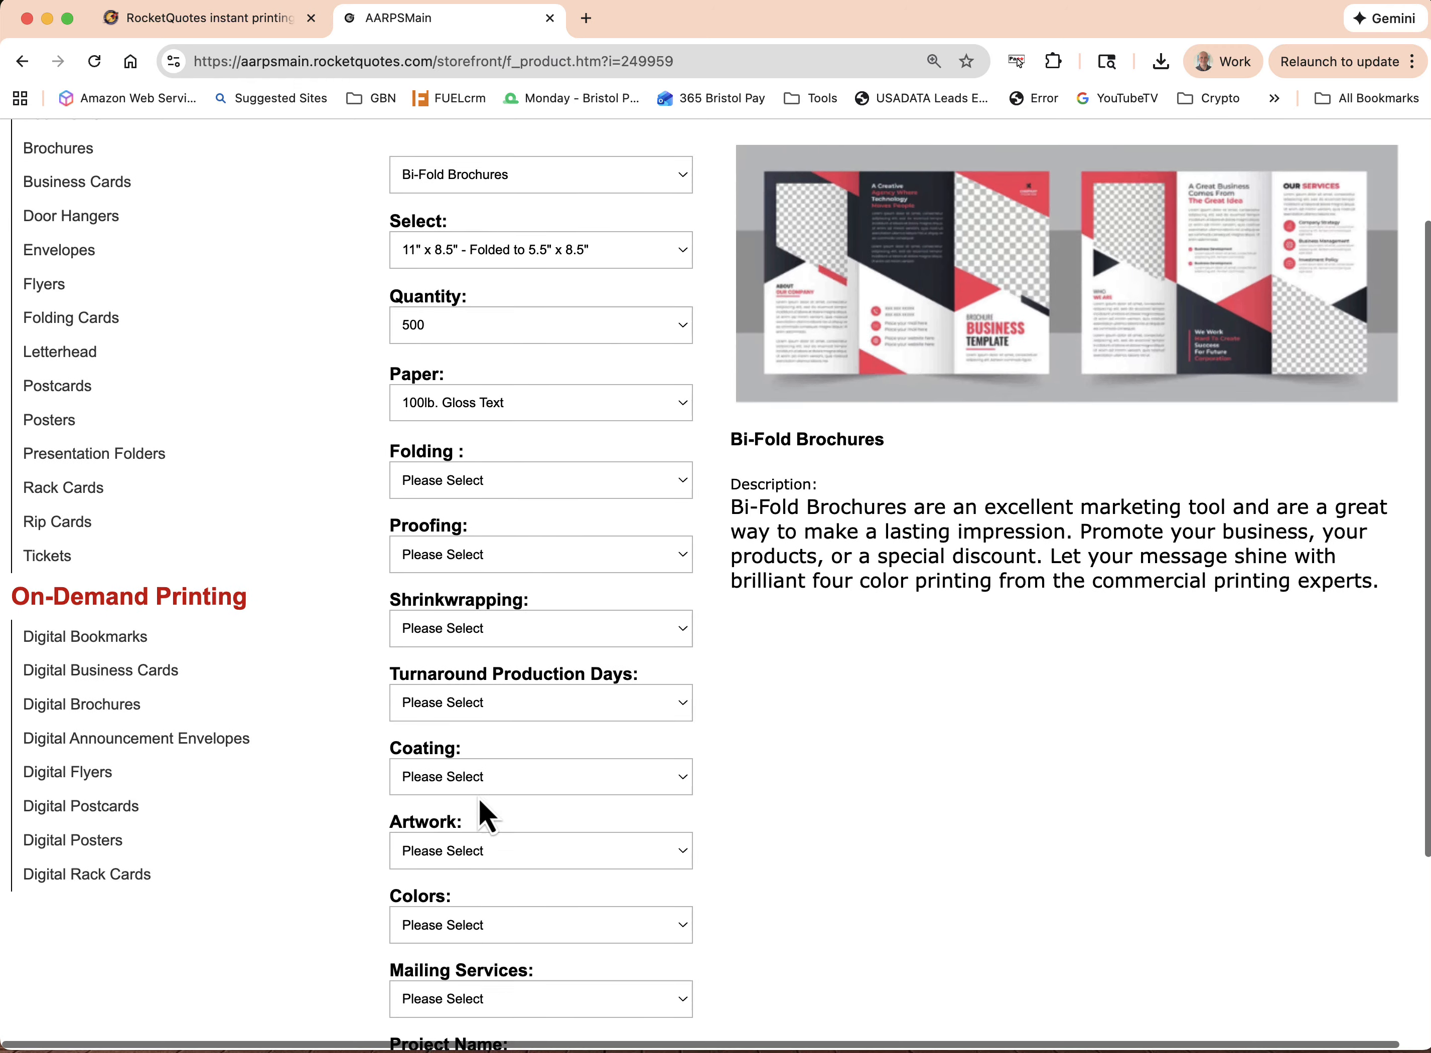
scroll(484, 806, "up", 3)
Return to the RocketQuotes Account Manager and review the existing parent categories and their sort order
left_click(210, 29)
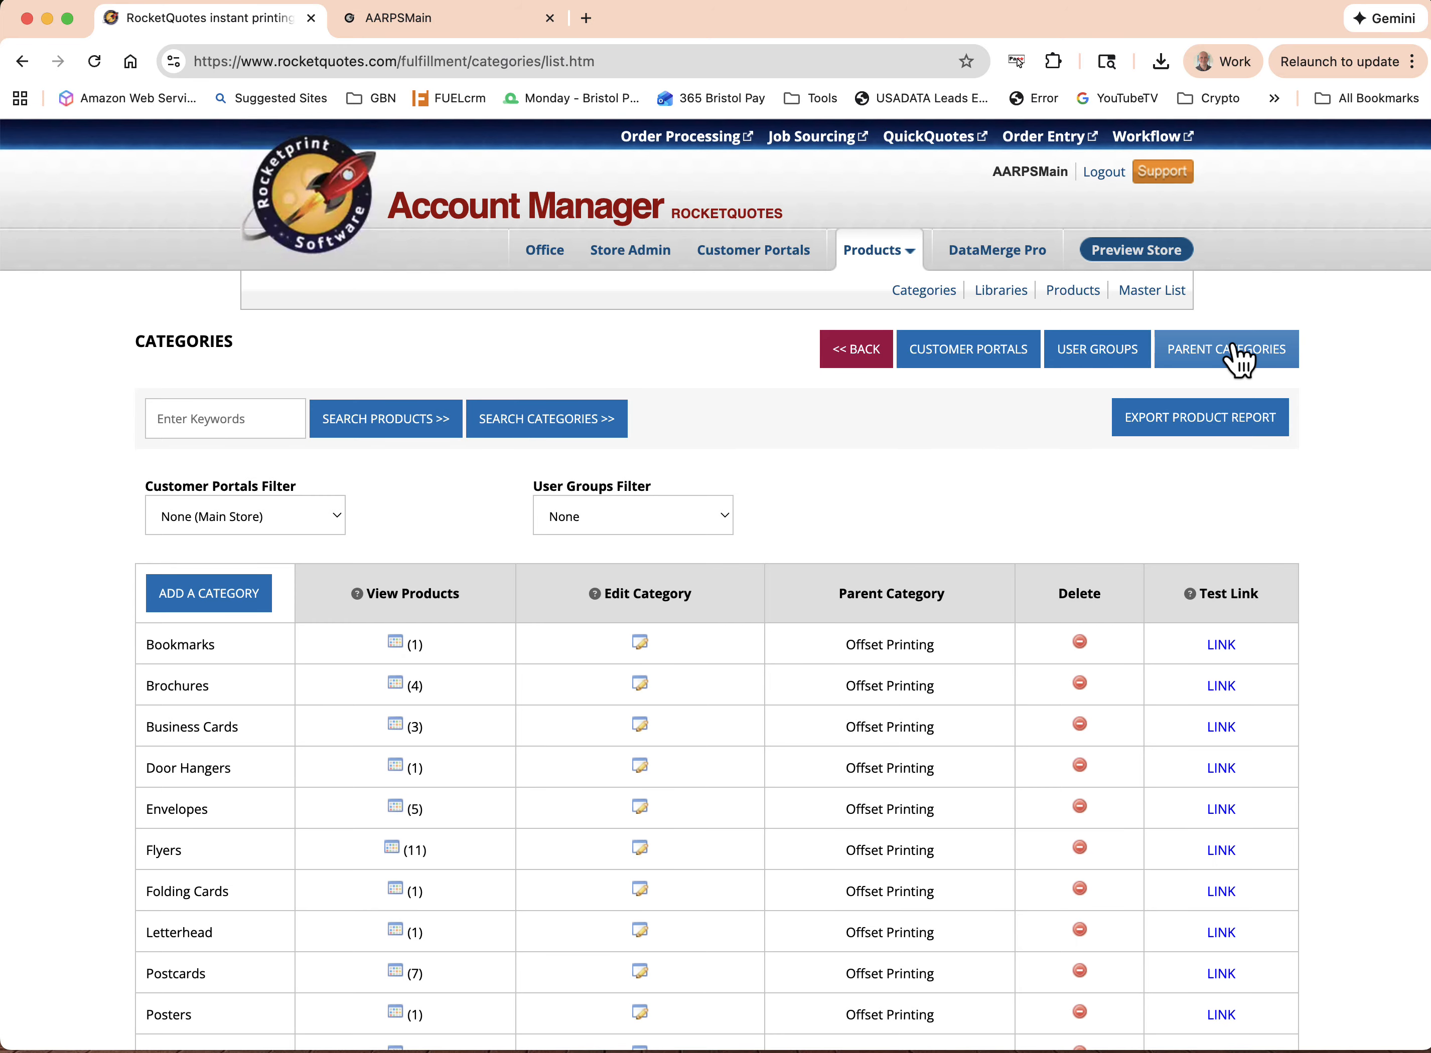
left_click(1225, 359)
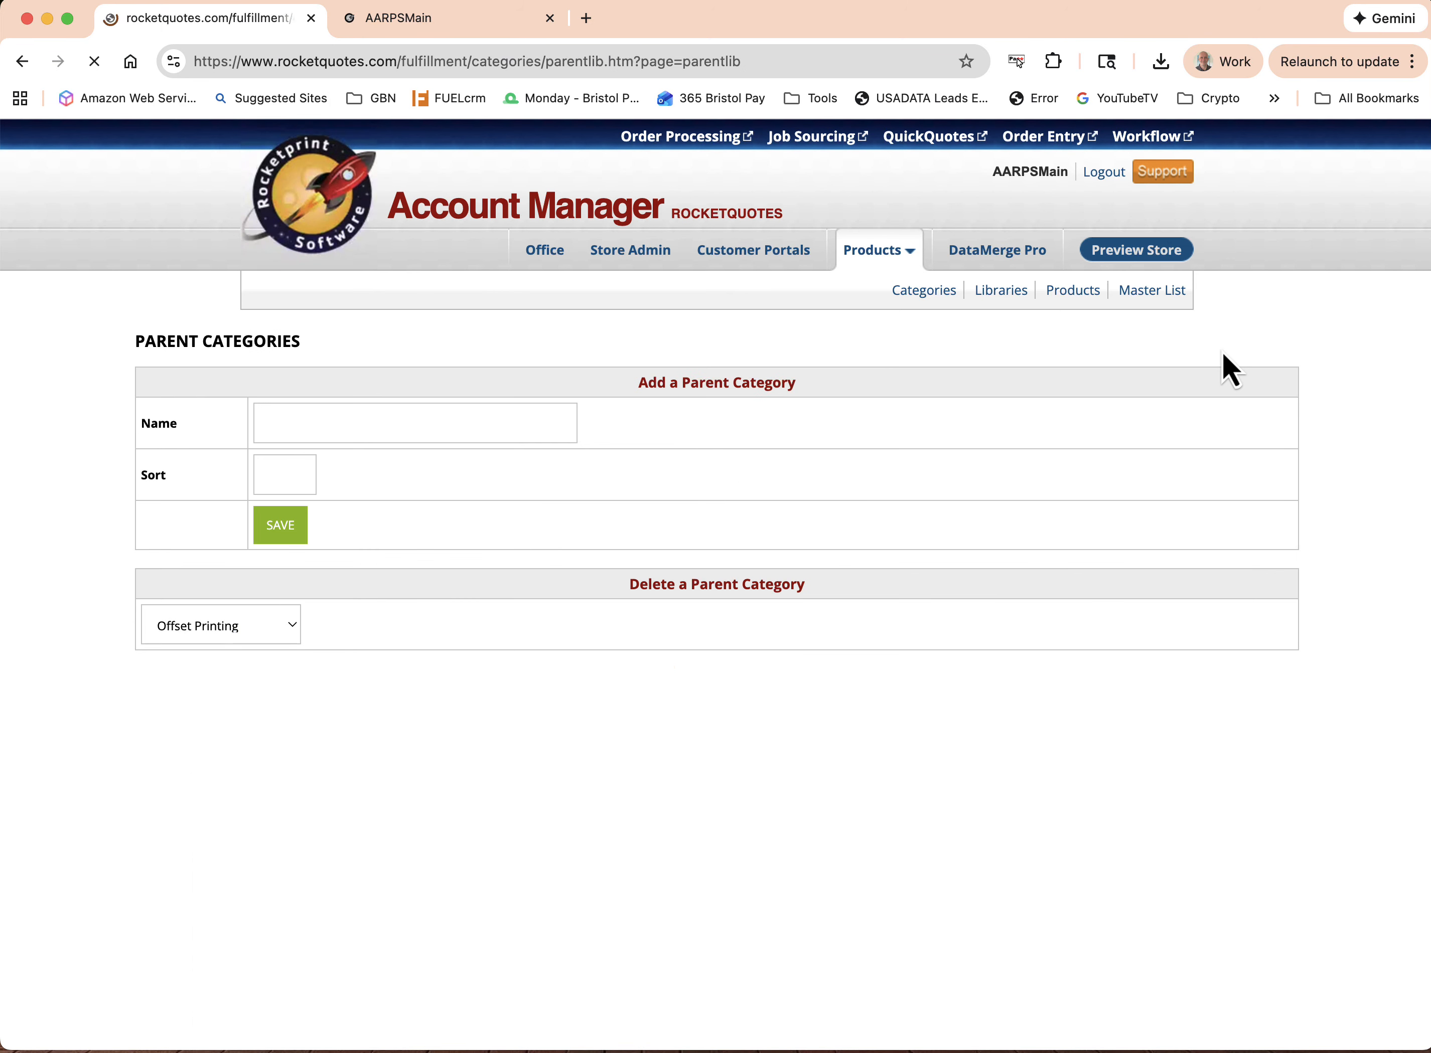
scroll(591, 725, "down", 4)
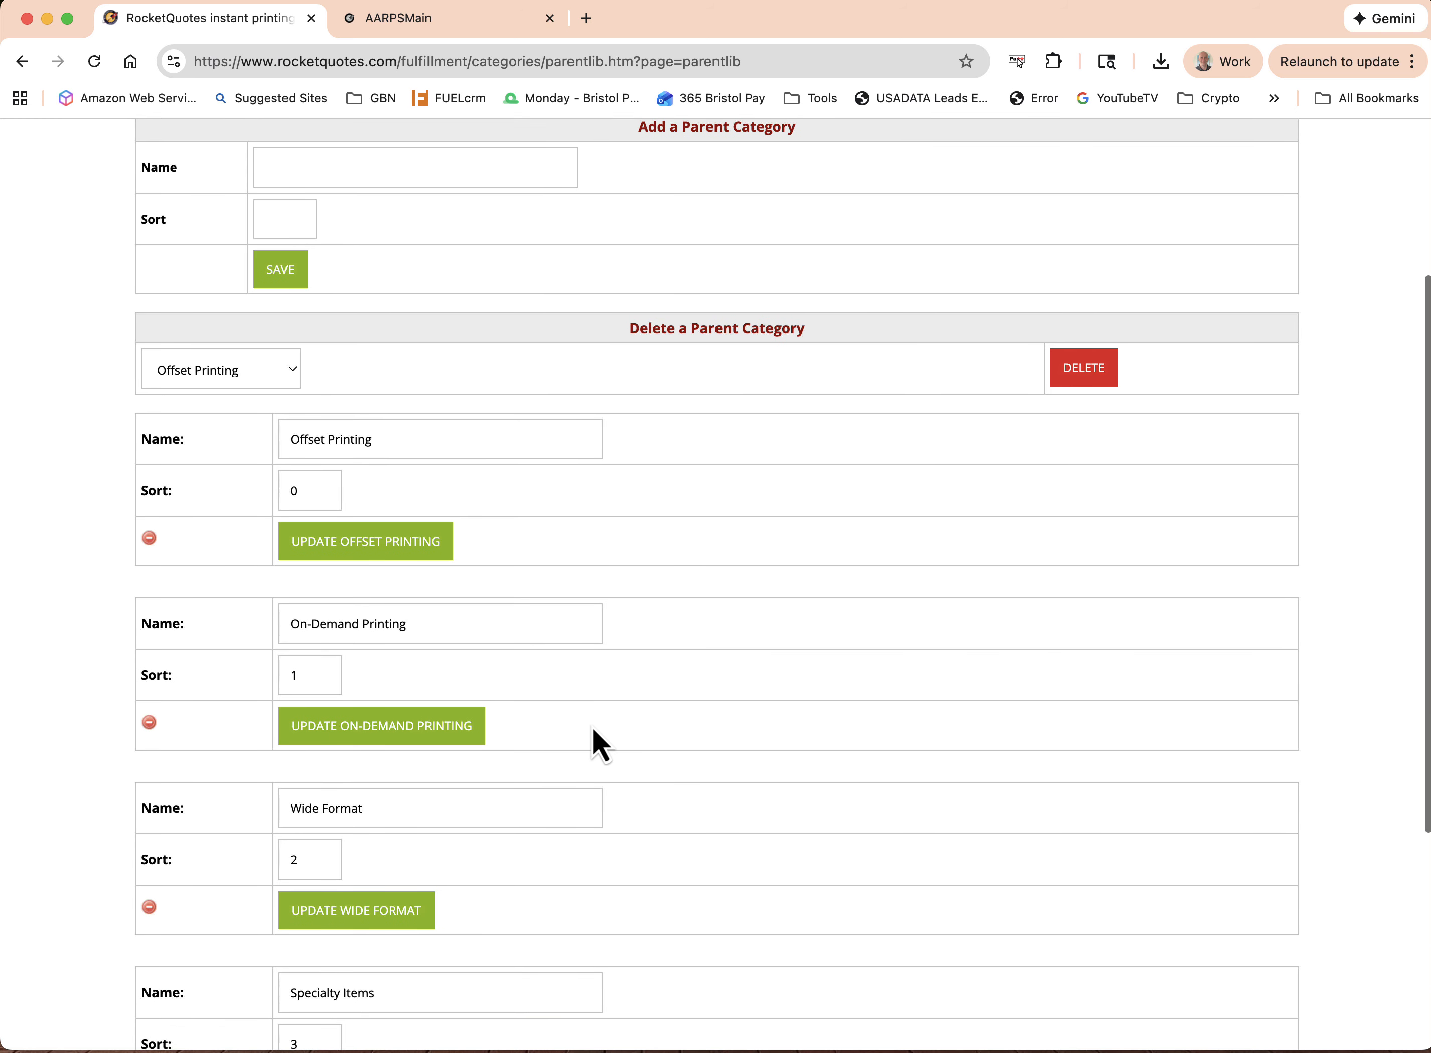
scroll(591, 727, "up", 3)
scroll(591, 727, "up", 1)
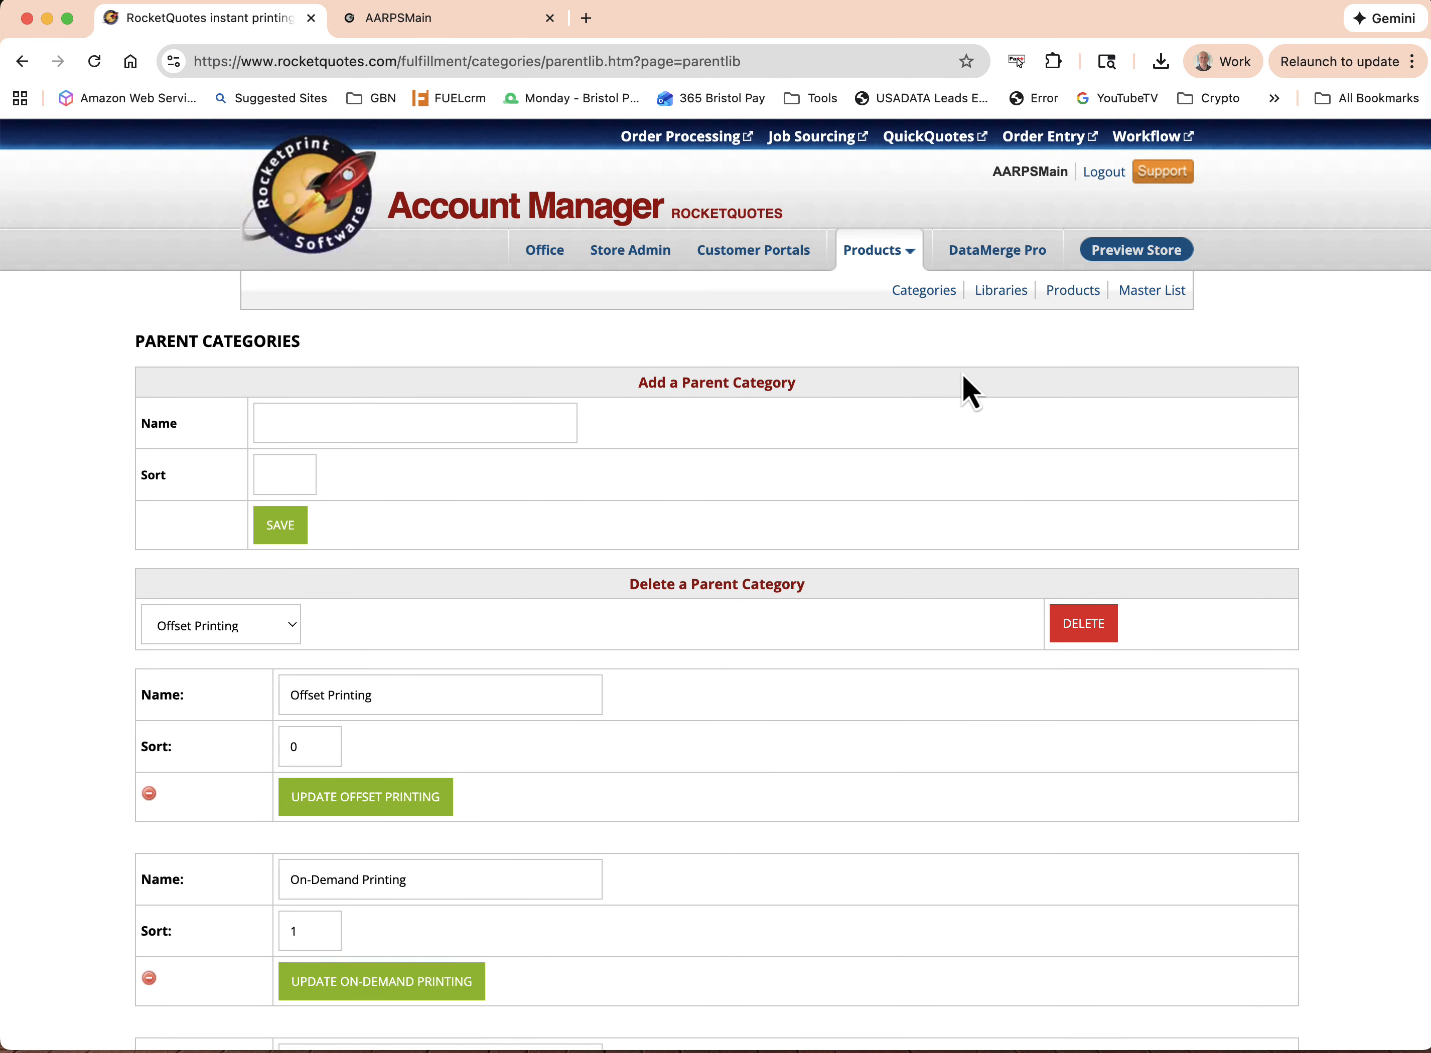
From the category list, start a new category for the Main Store and name it "New Category"
left_click(923, 292)
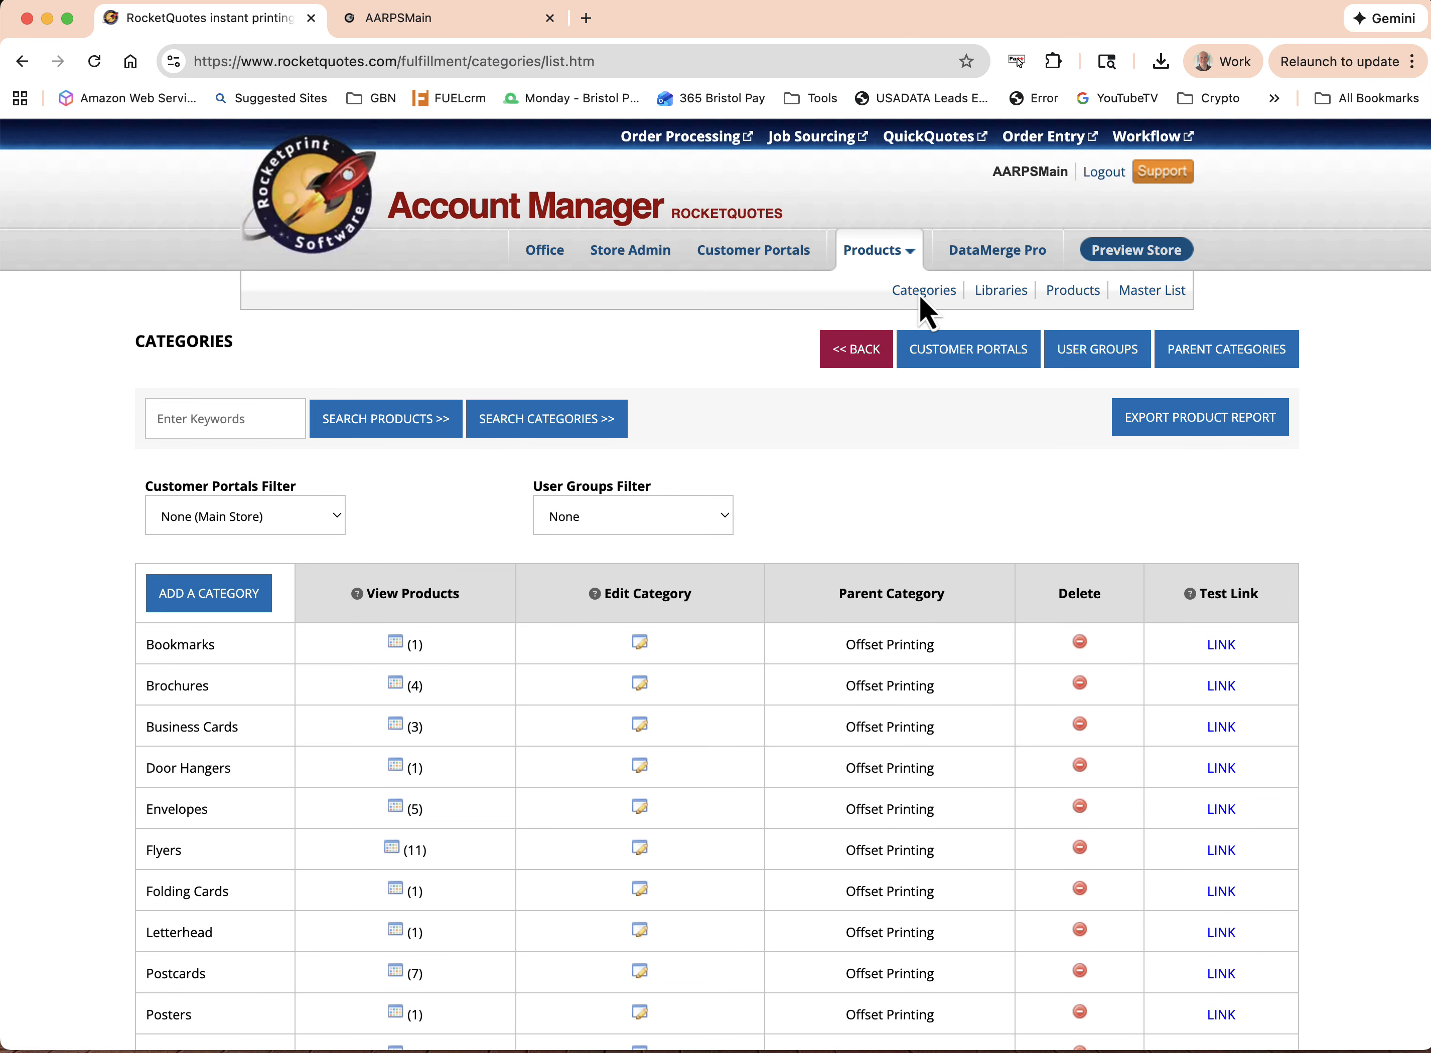
scroll(821, 489, "down", 2)
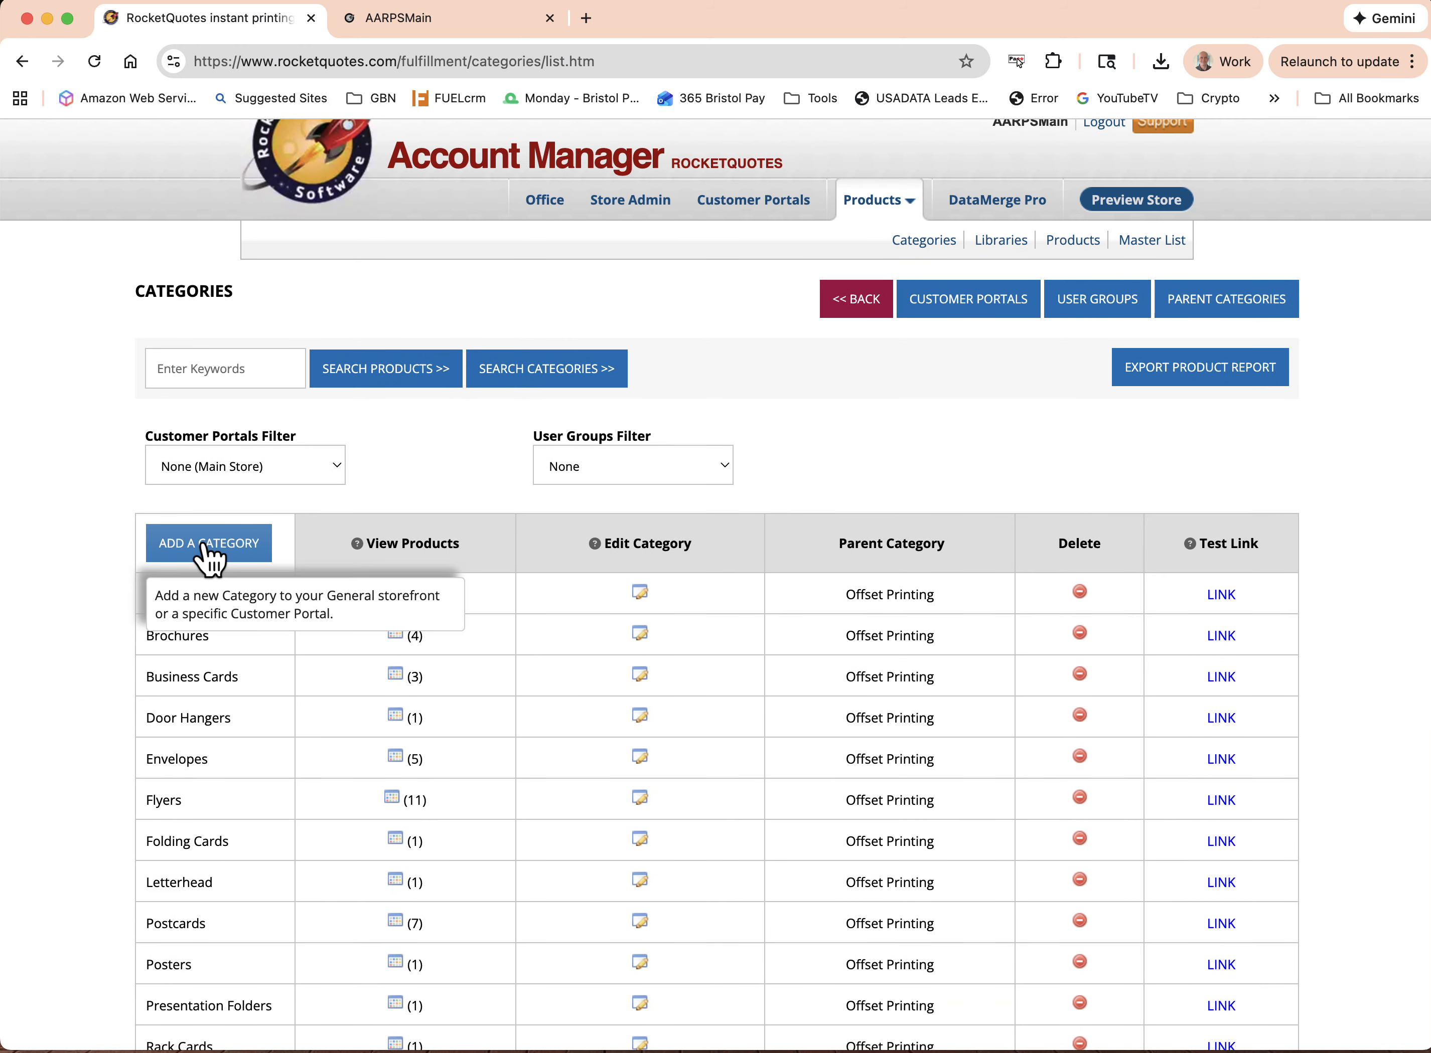
left_click(204, 547)
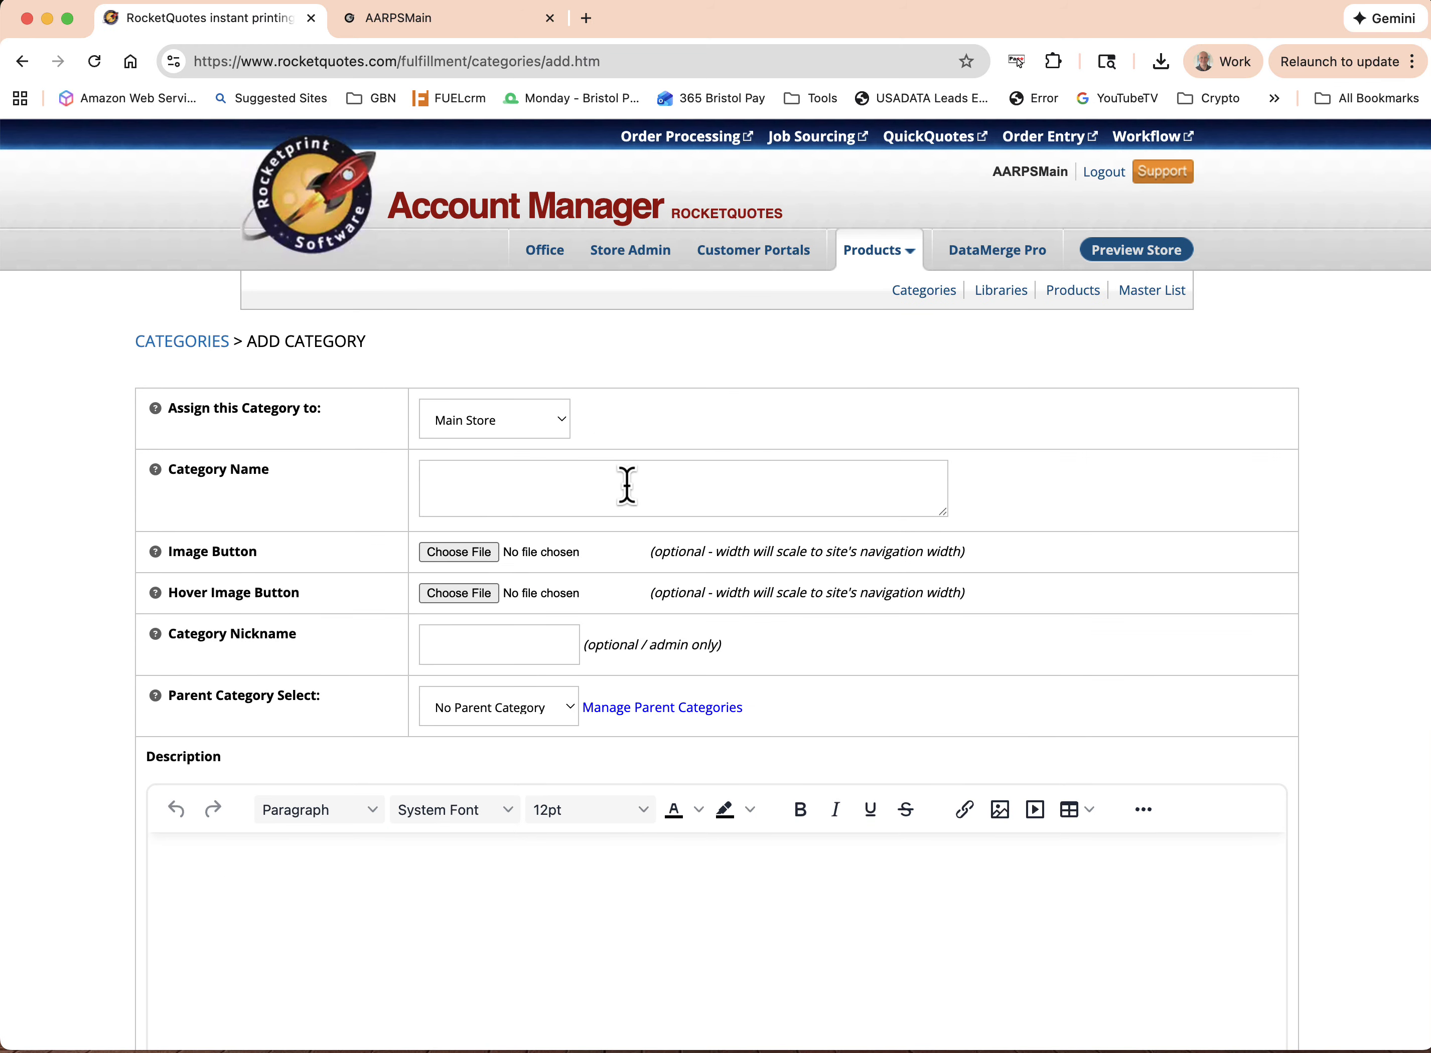
left_click(749, 477)
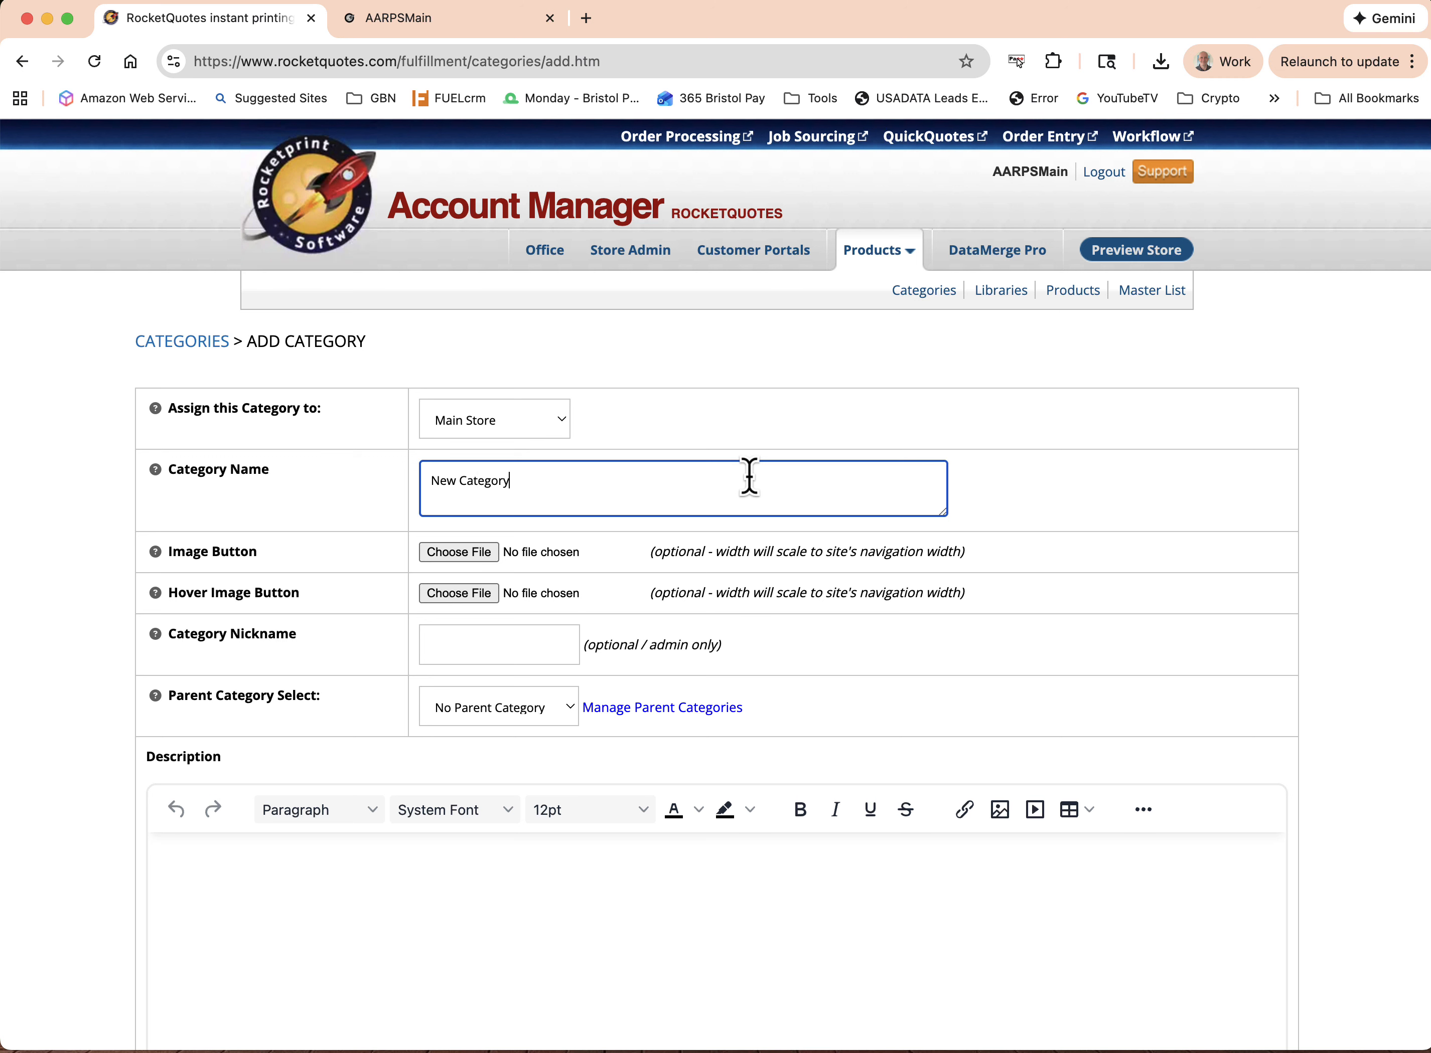
Review the remaining category settings, keep the visibility as Published, and save the new category
scroll(1168, 532, "down", 3)
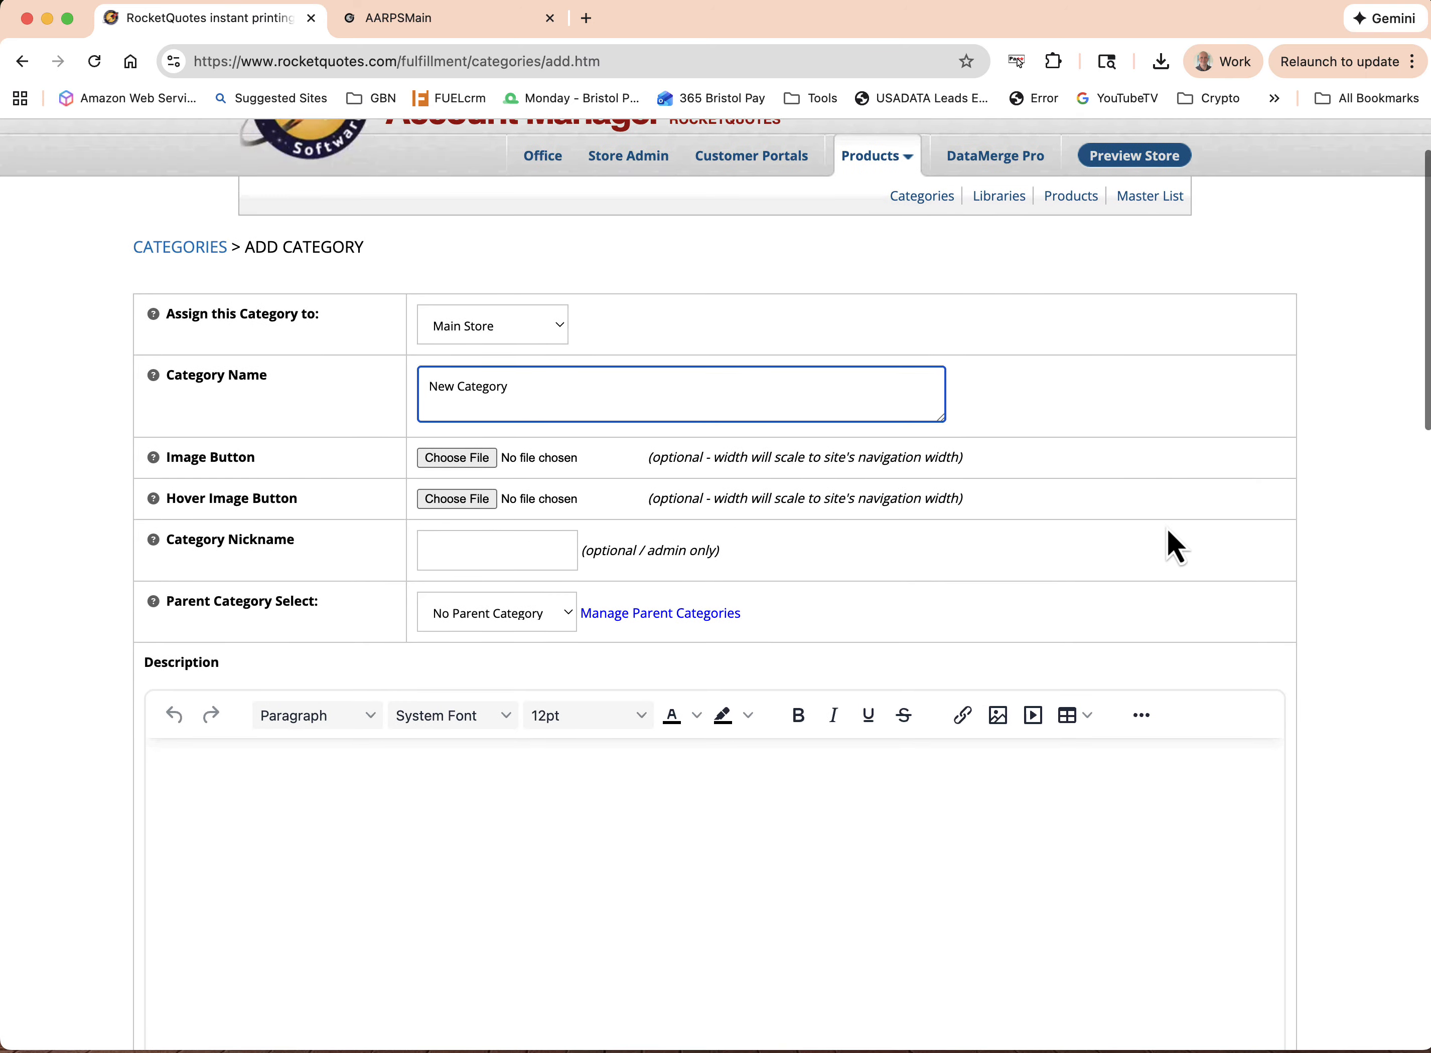
scroll(1167, 531, "down", 3)
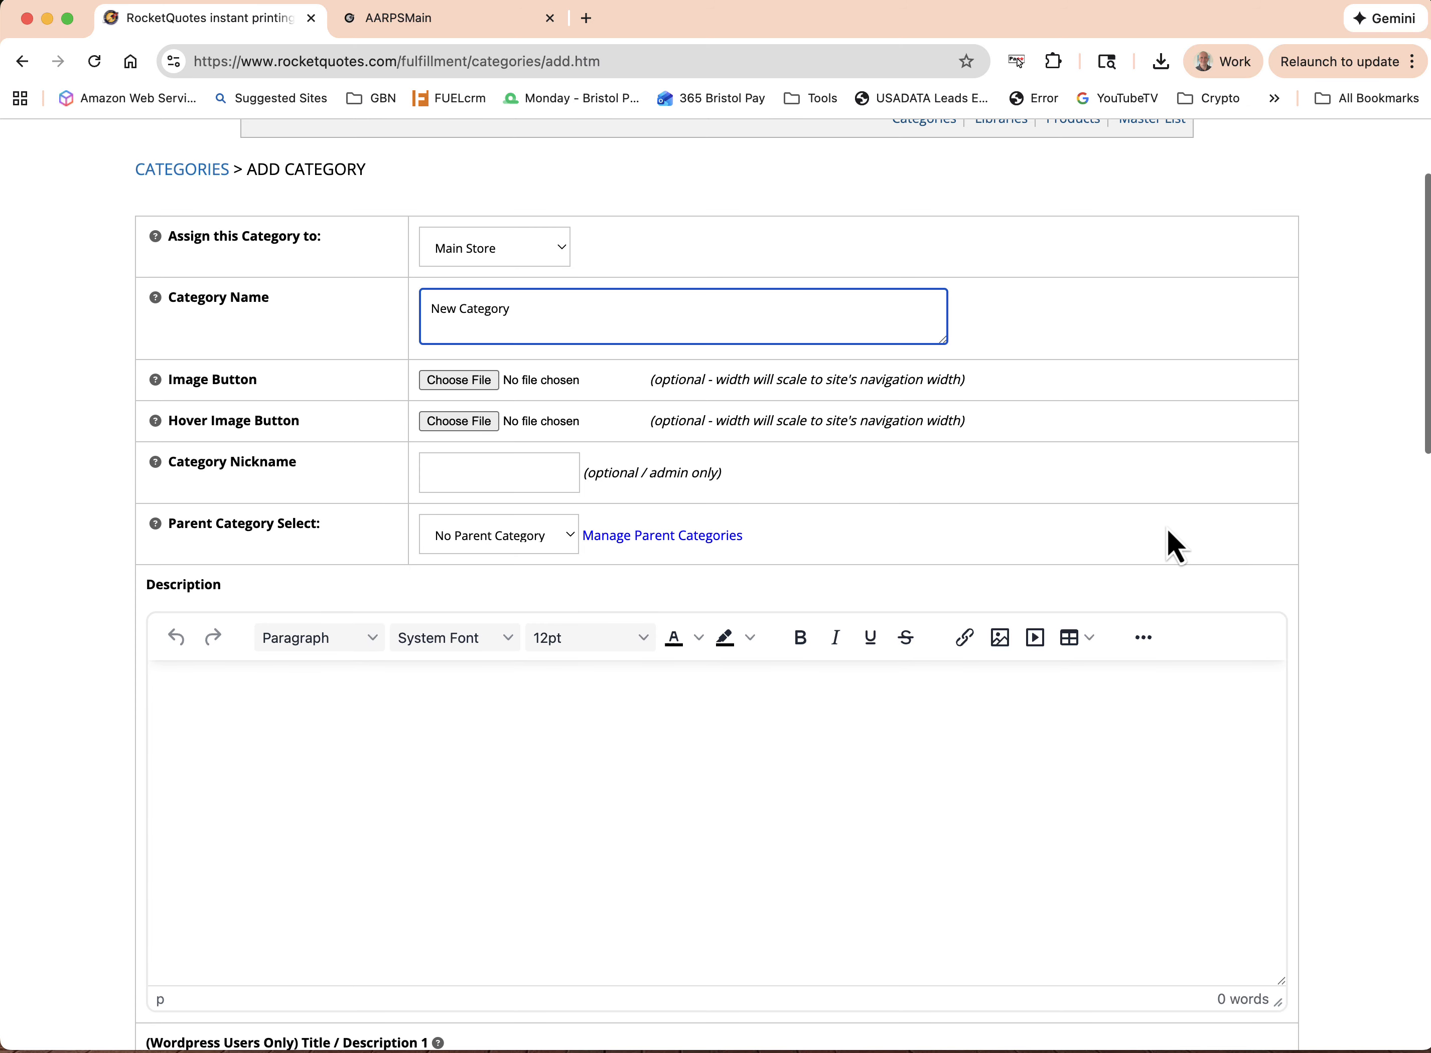
scroll(1167, 530, "down", 3)
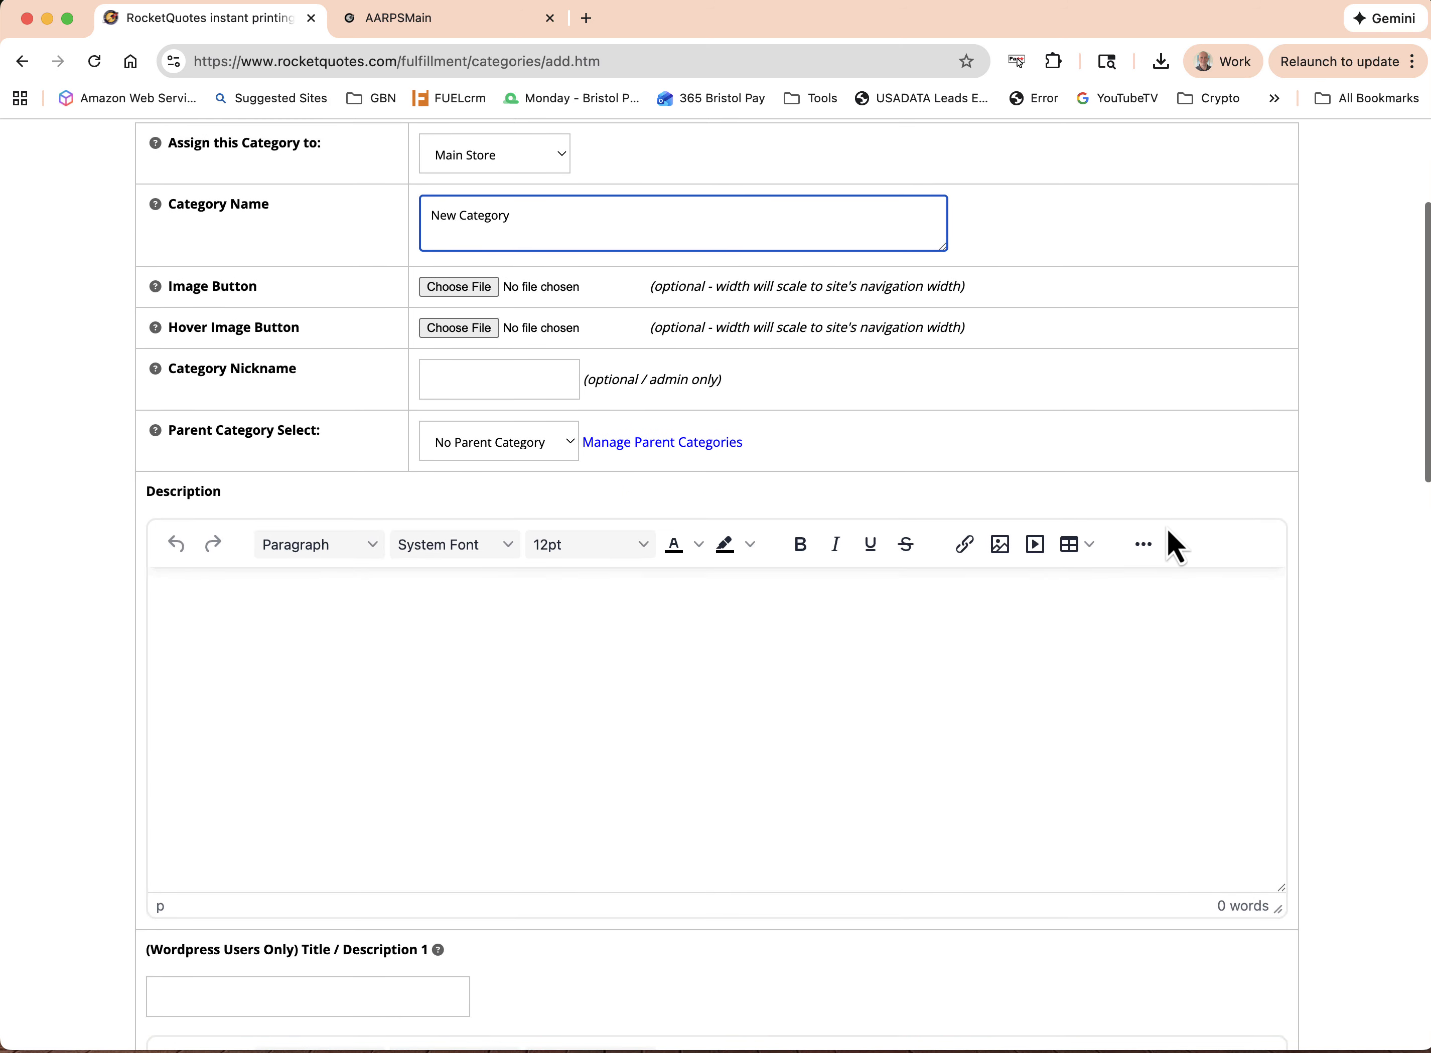
scroll(1167, 530, "down", 10)
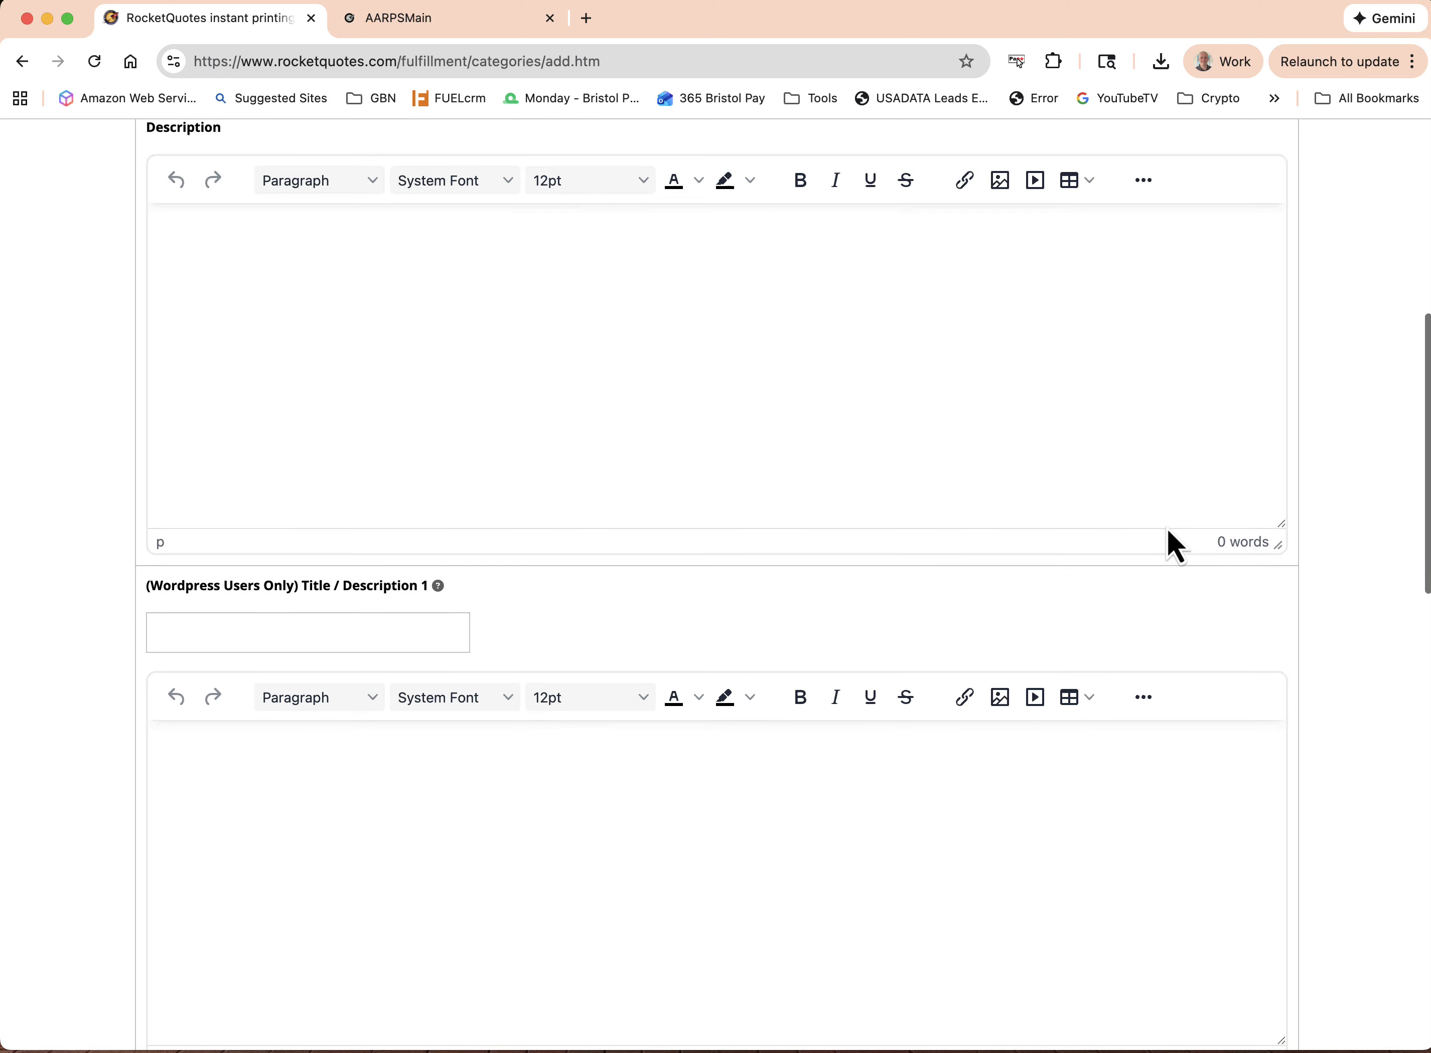
scroll(1167, 528, "down", 20)
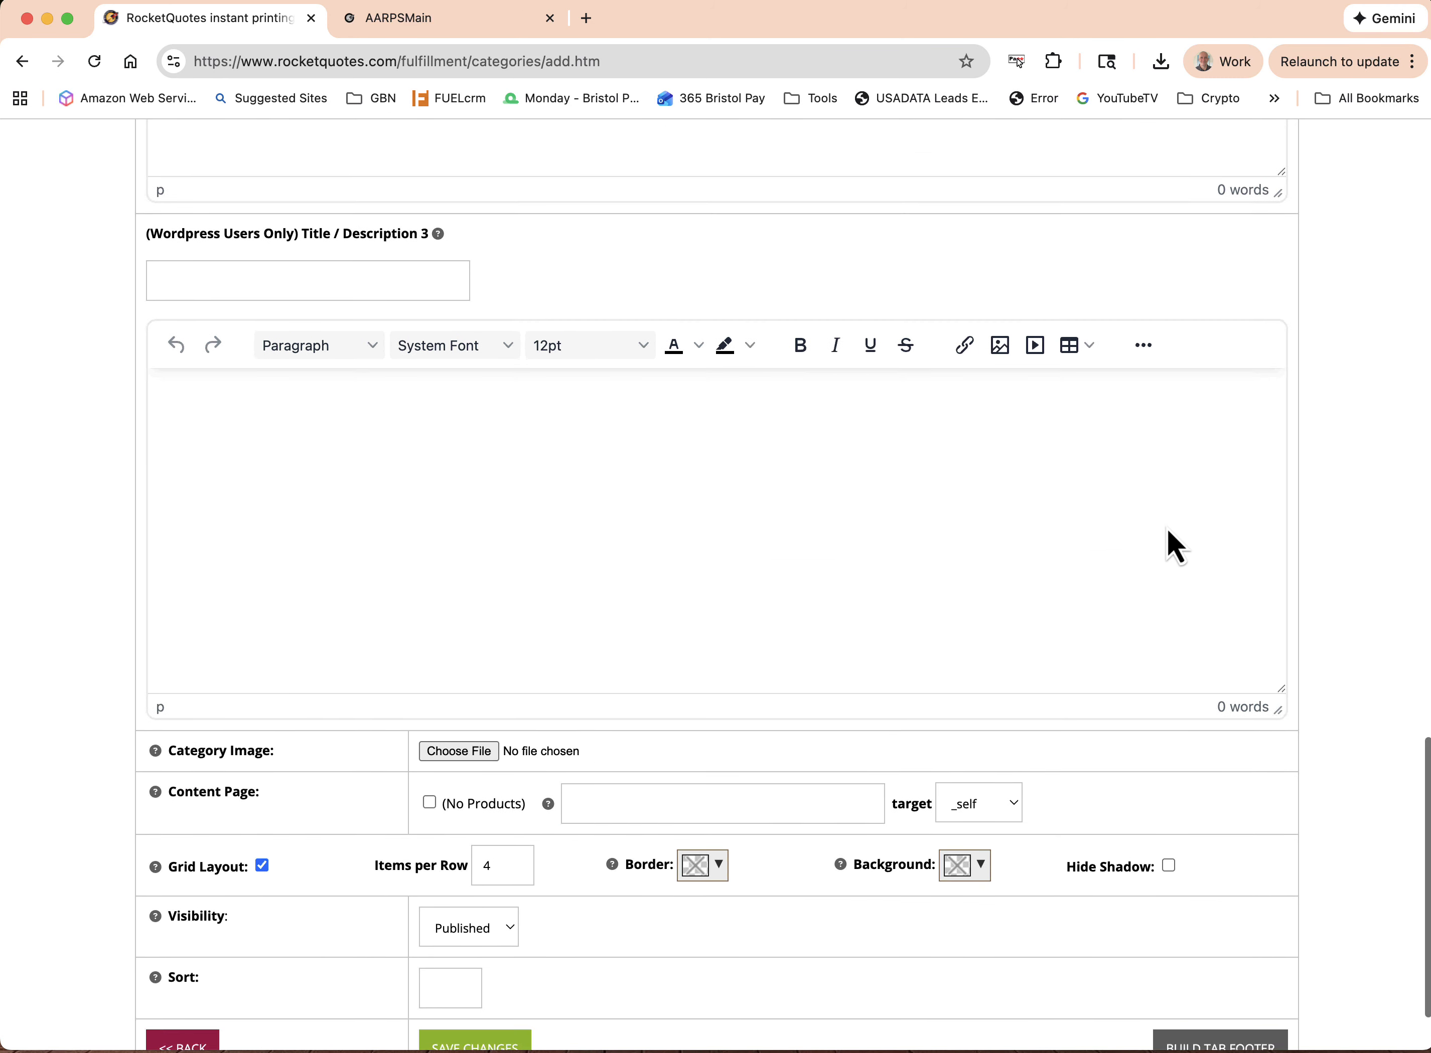
scroll(1168, 530, "down", 3)
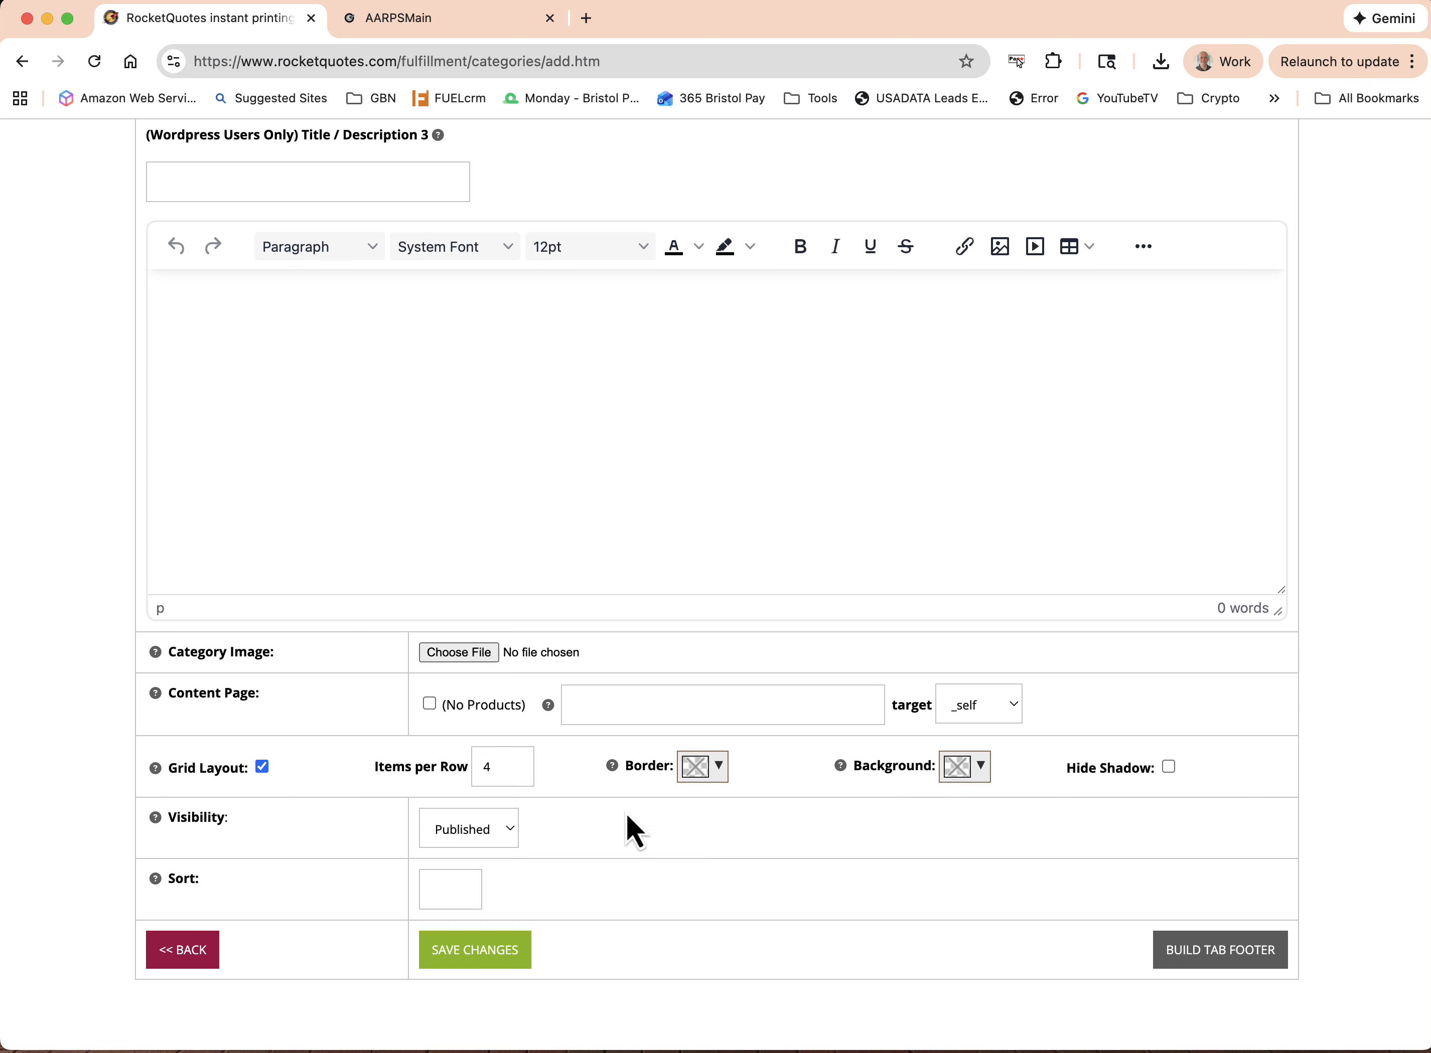
left_click(493, 829)
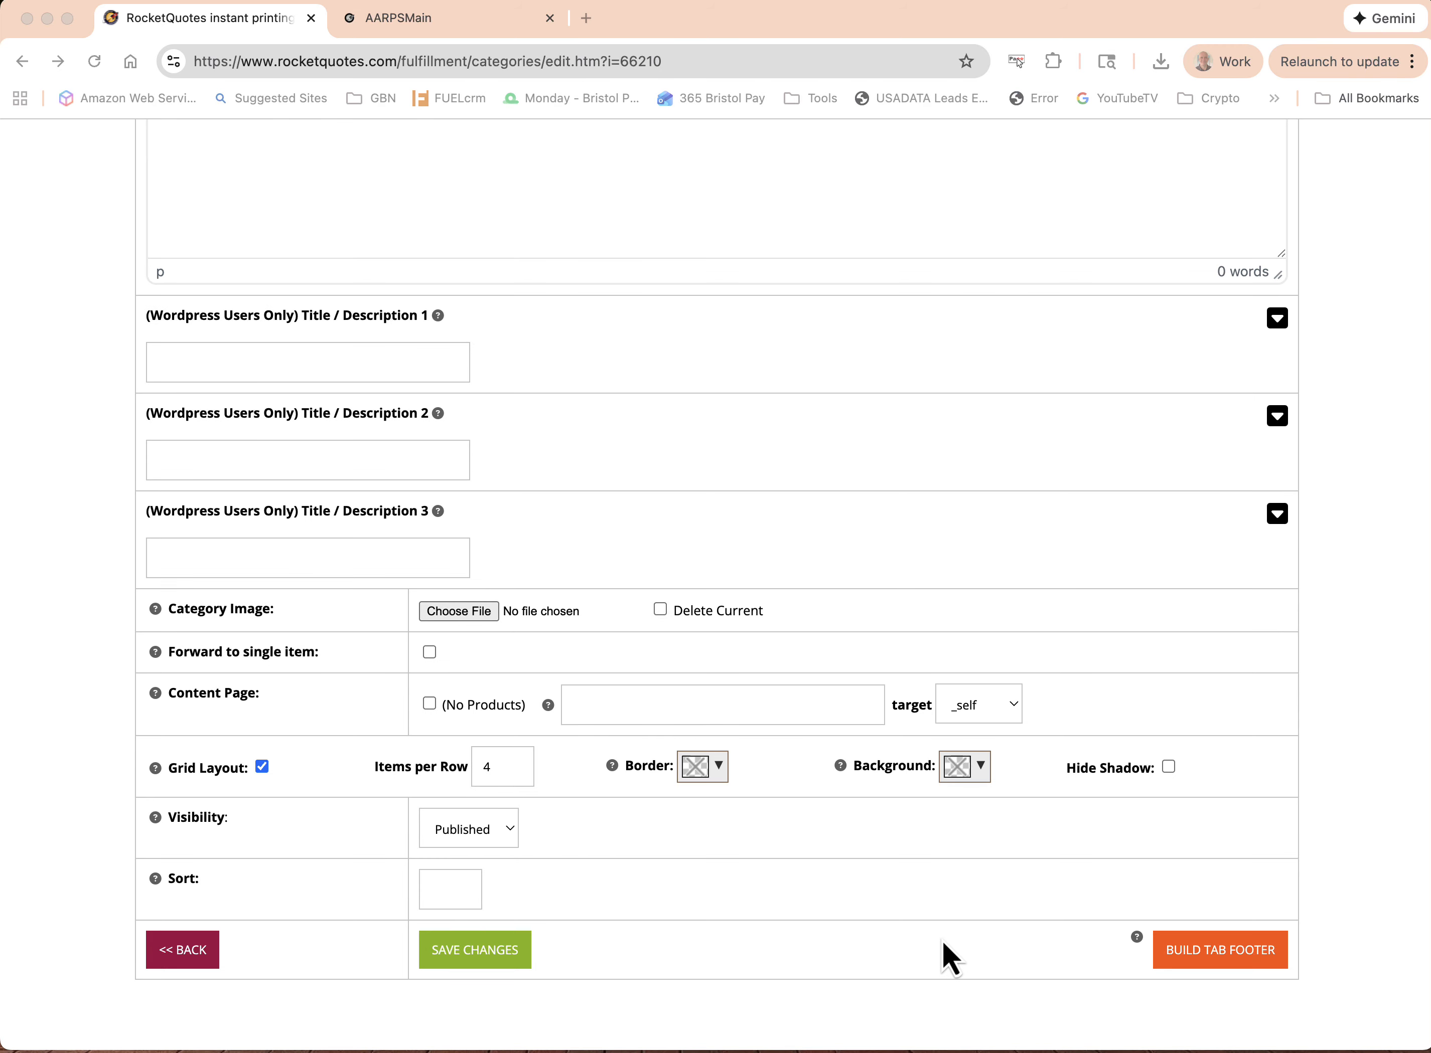
View the tab footer builder for New Category, including its tab title and content areas, and return to the category's settings
left_click(1232, 960)
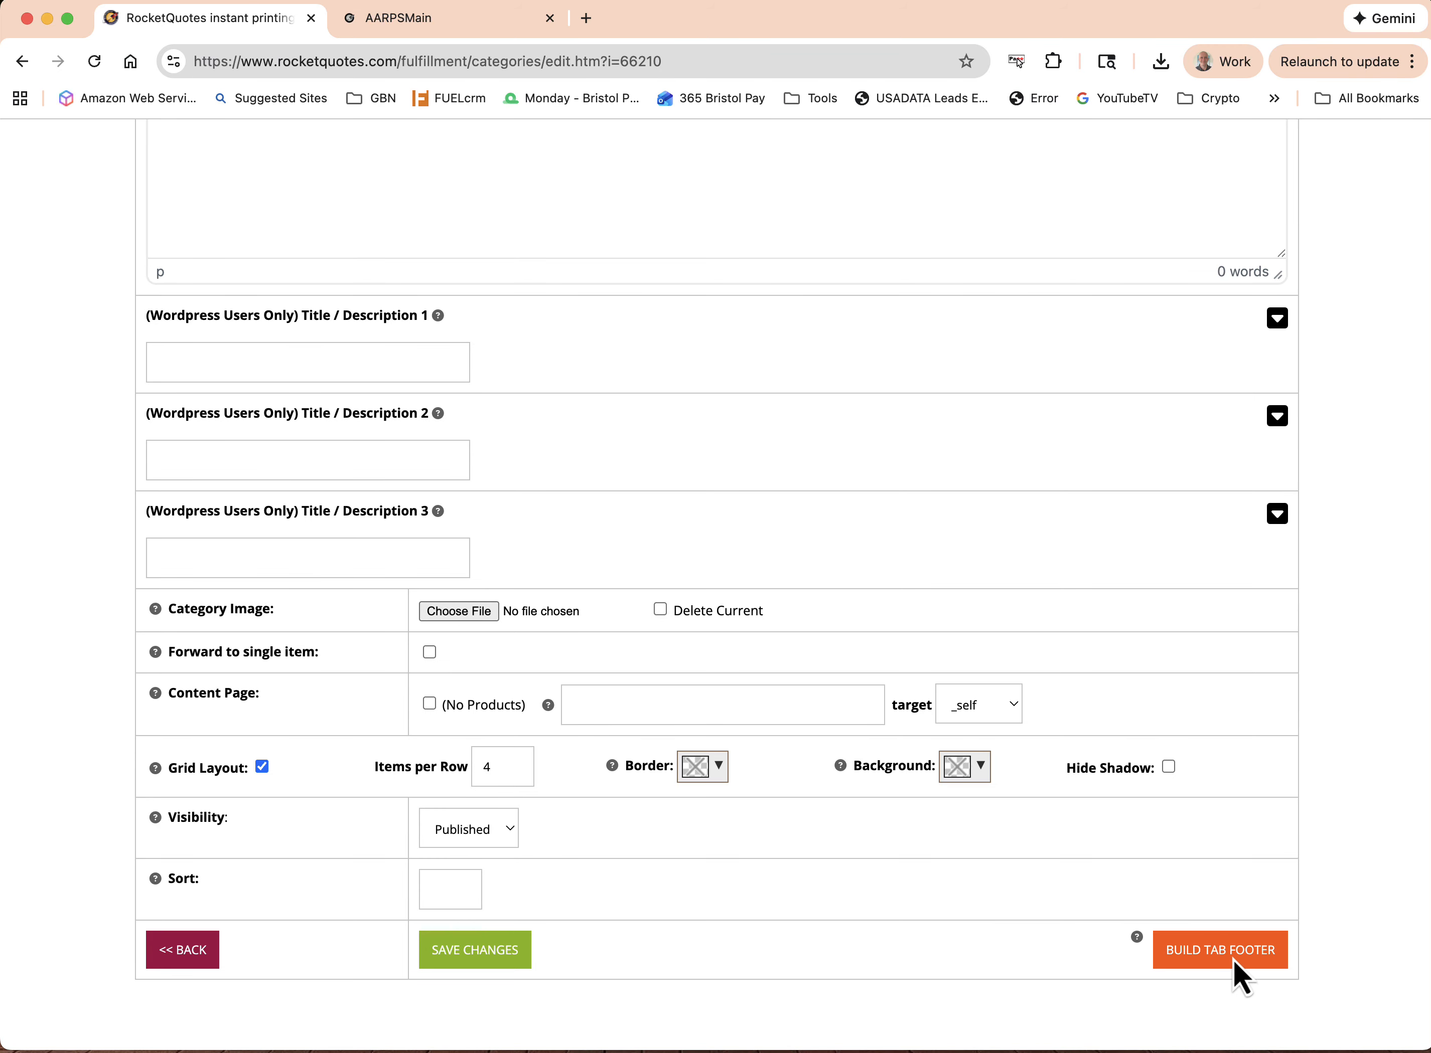
left_click(1233, 959)
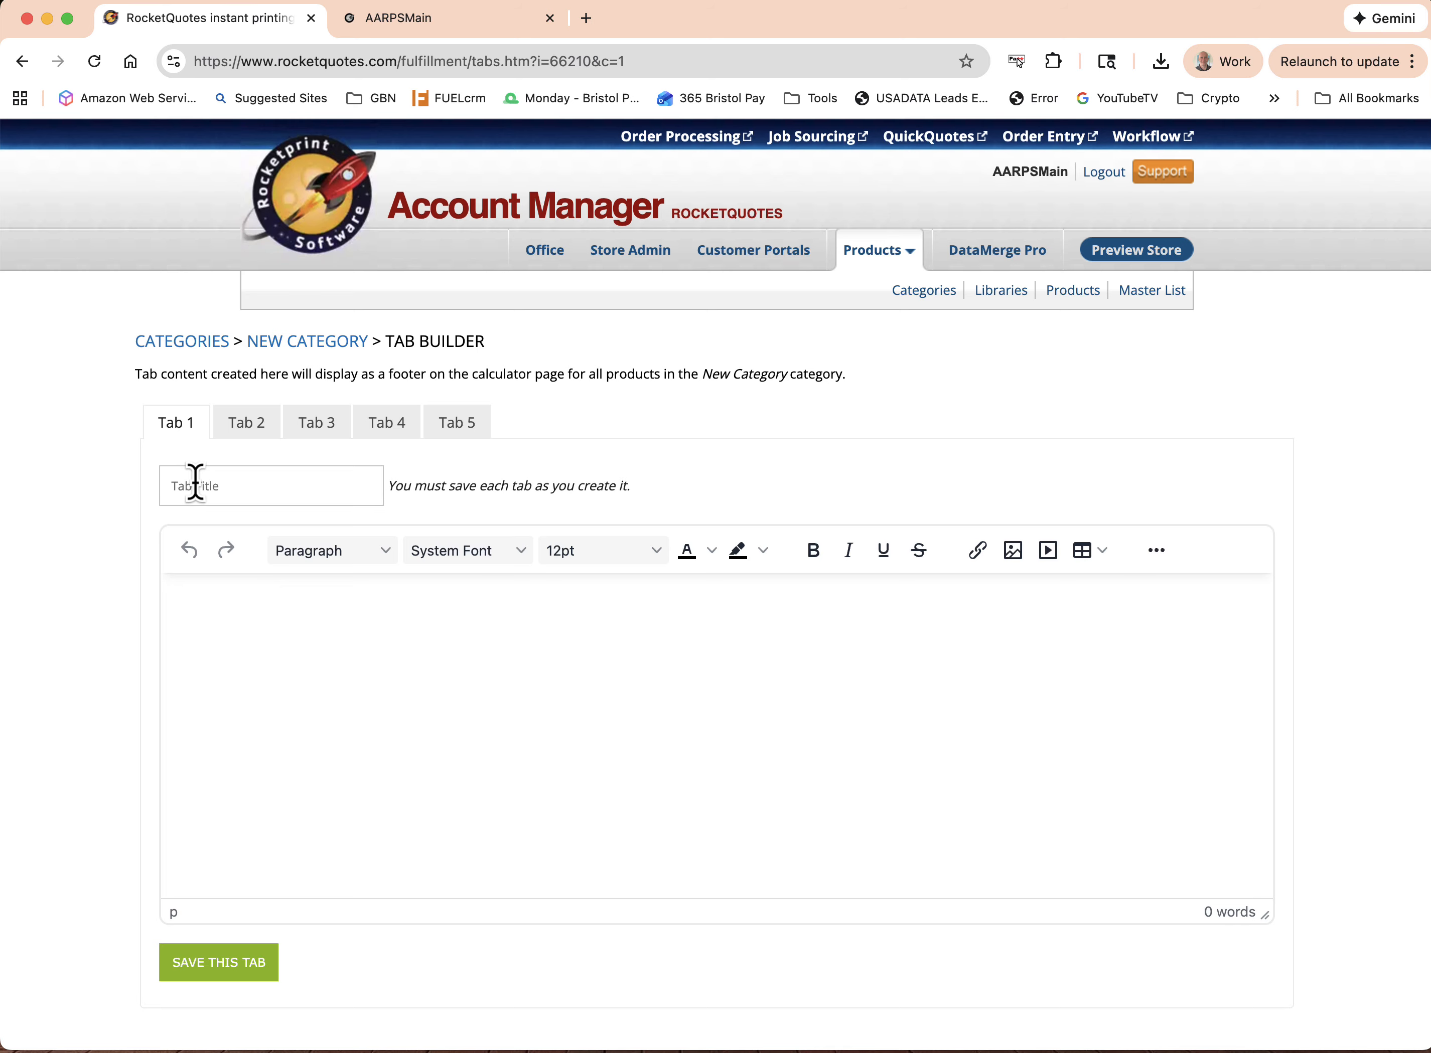
left_click(184, 607)
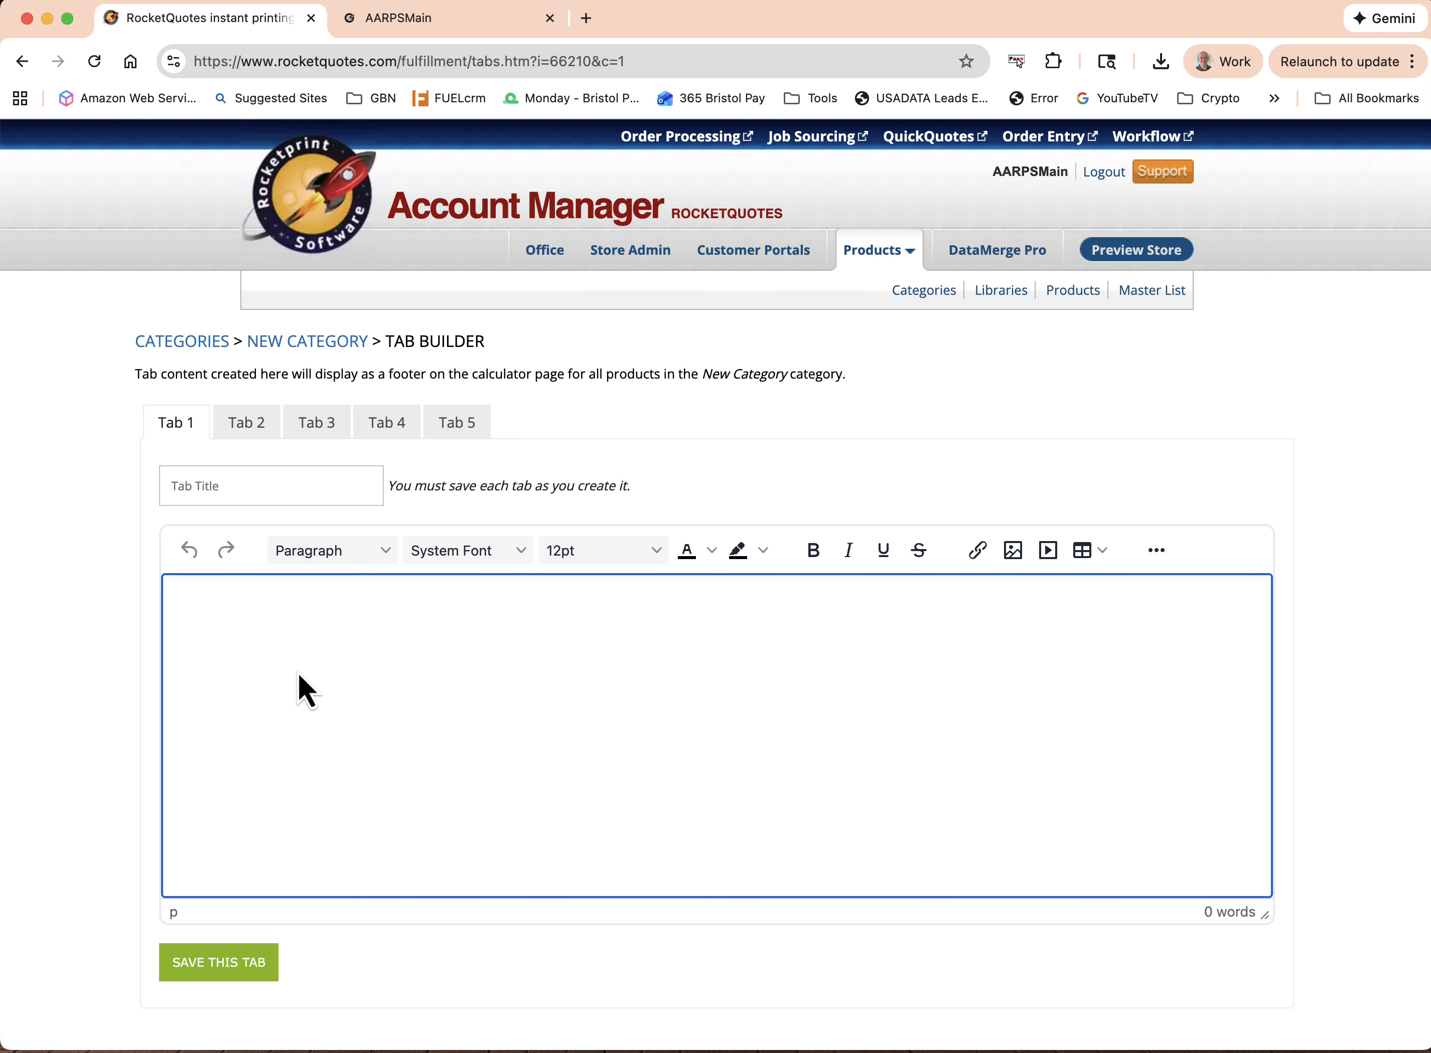
left_click(321, 346)
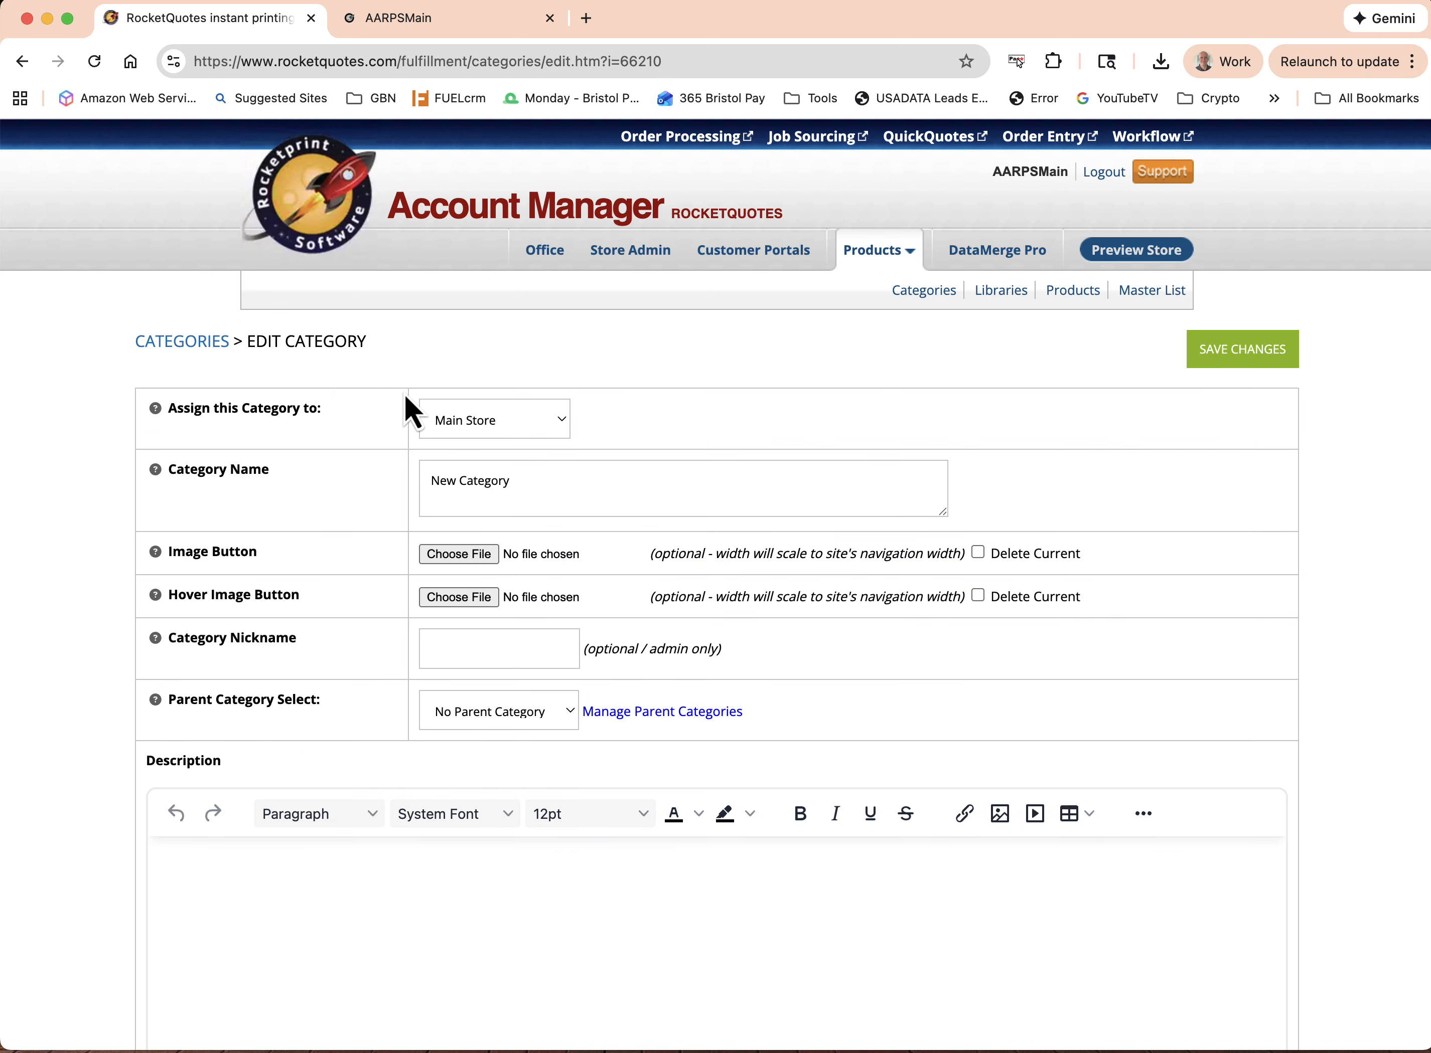
Open New Category's product list from the categories overview and start a product named "New Product"
left_click(190, 343)
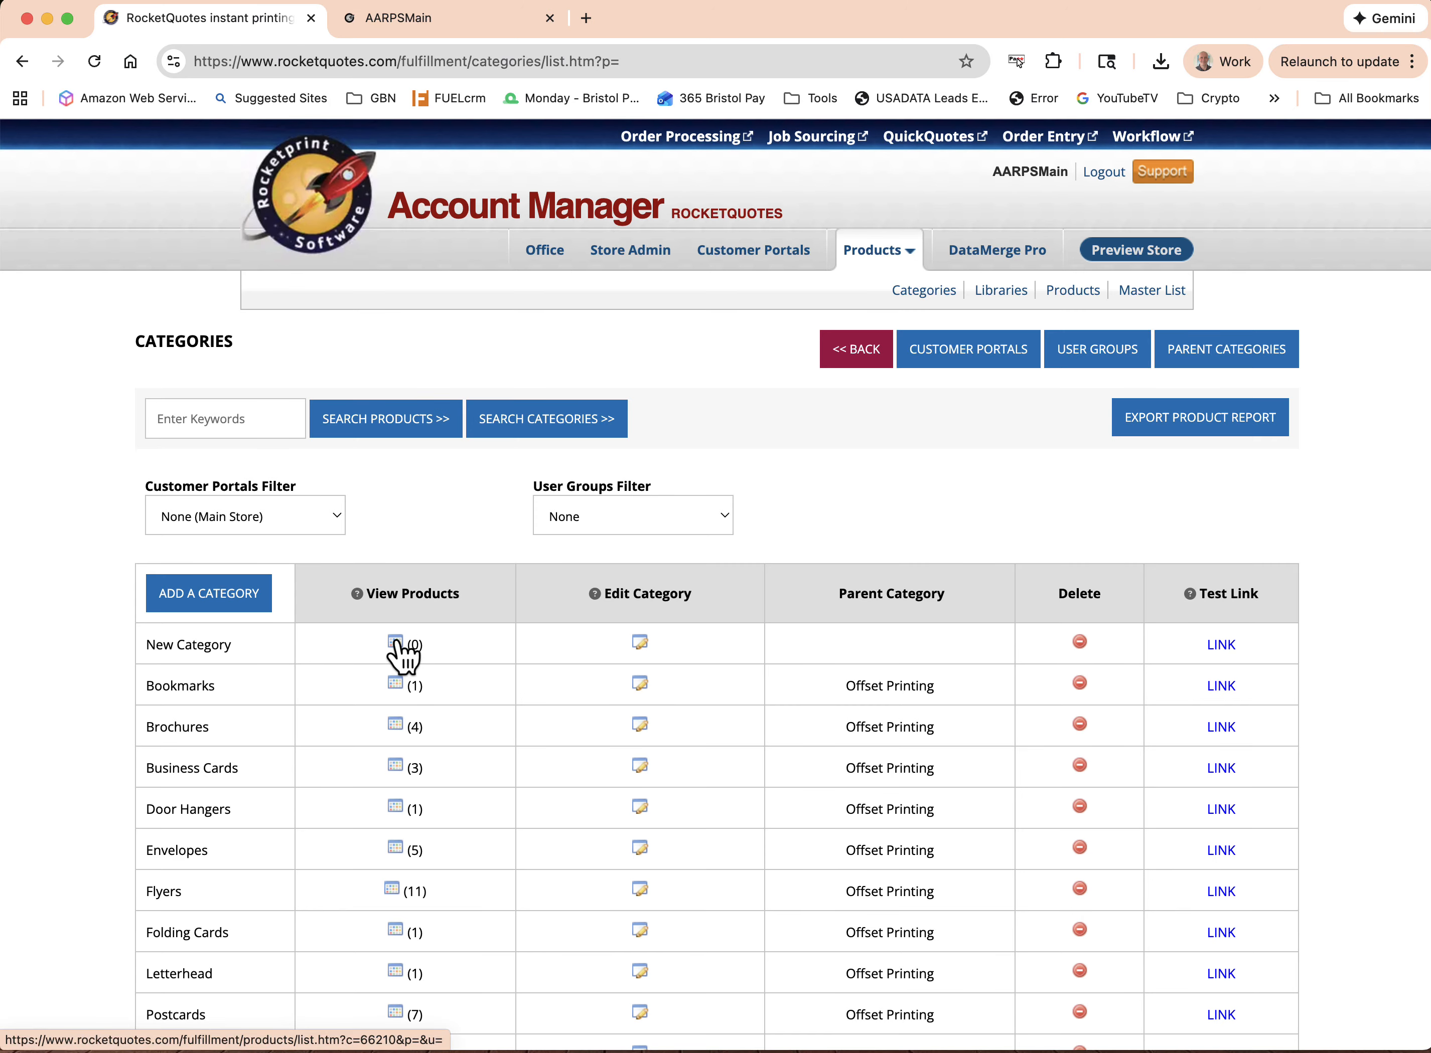
left_click(396, 644)
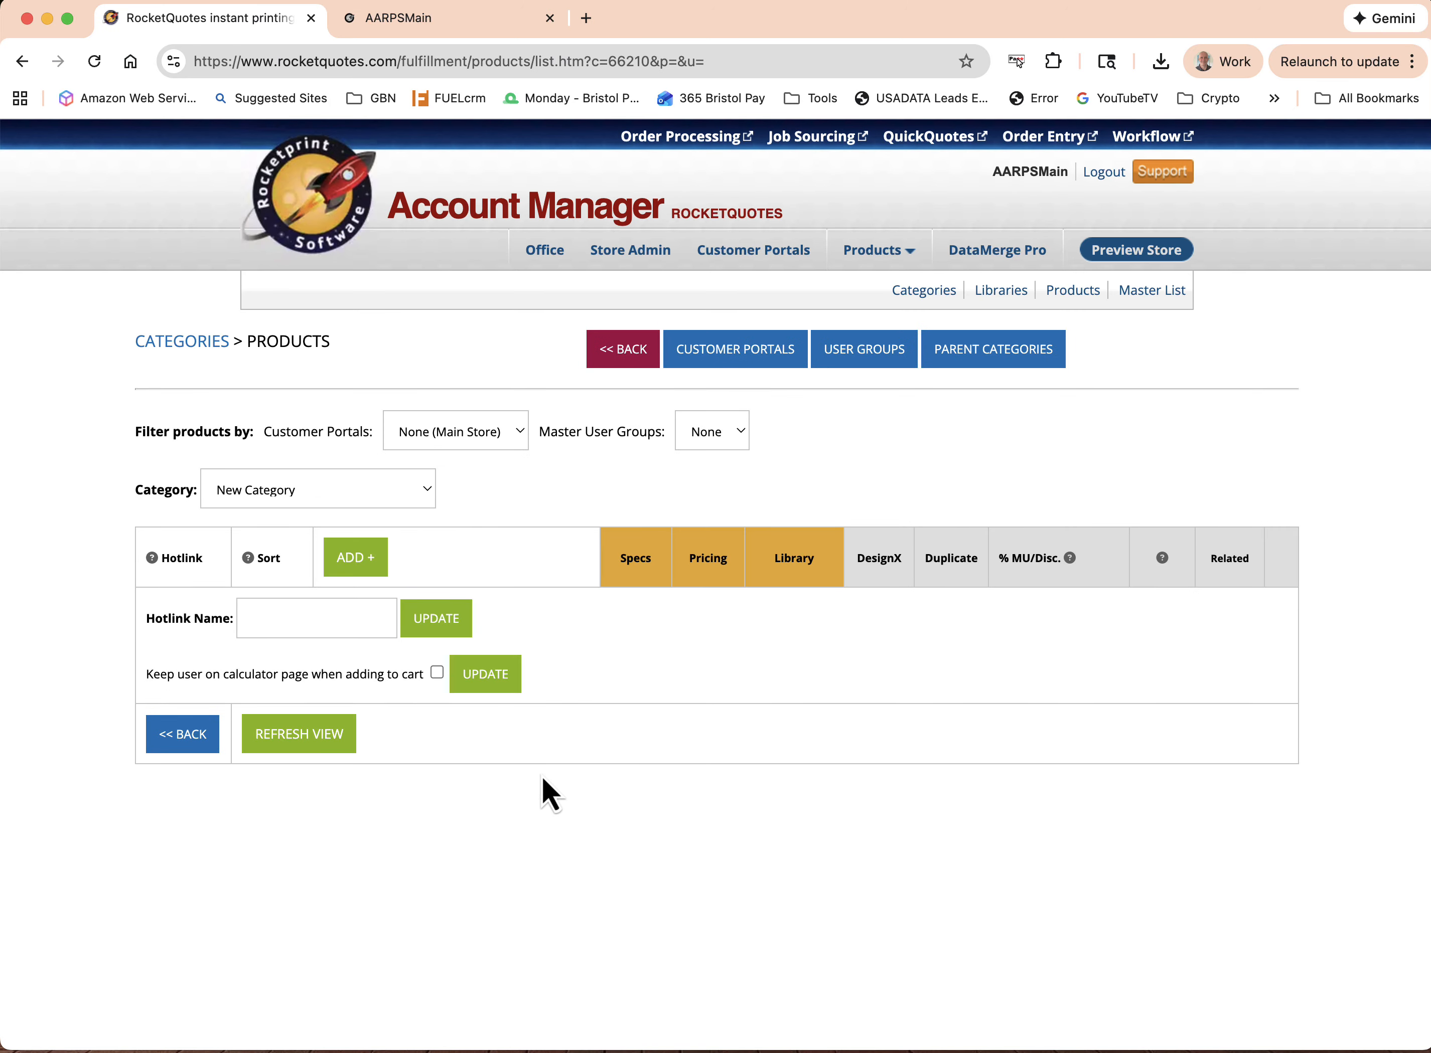
left_click(349, 561)
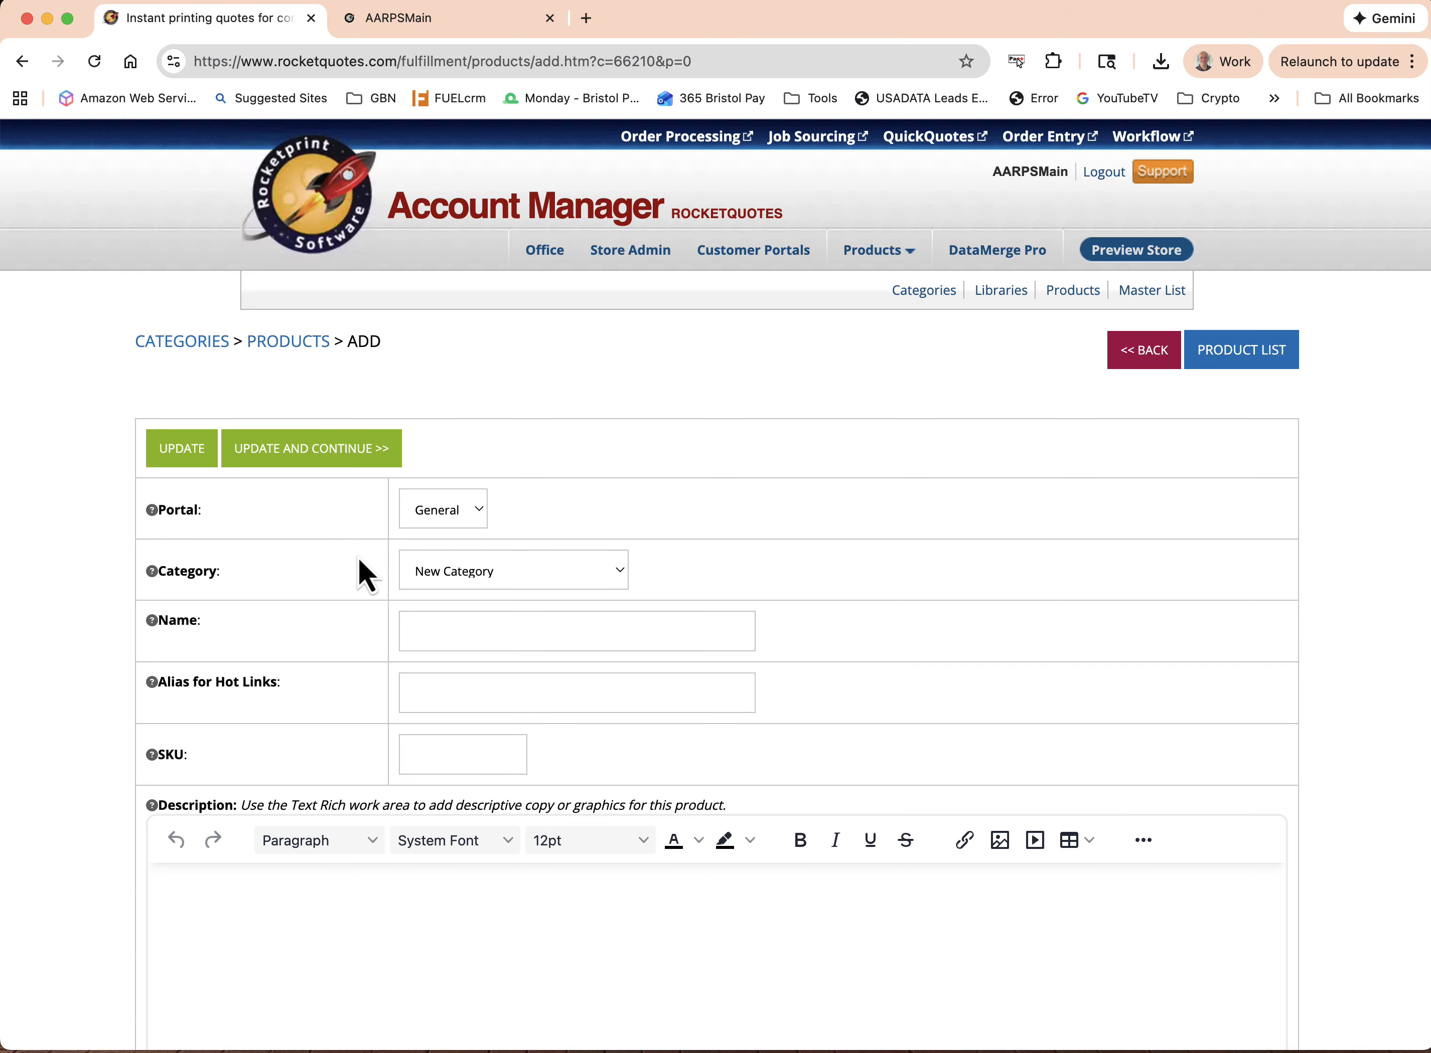
left_click(449, 621)
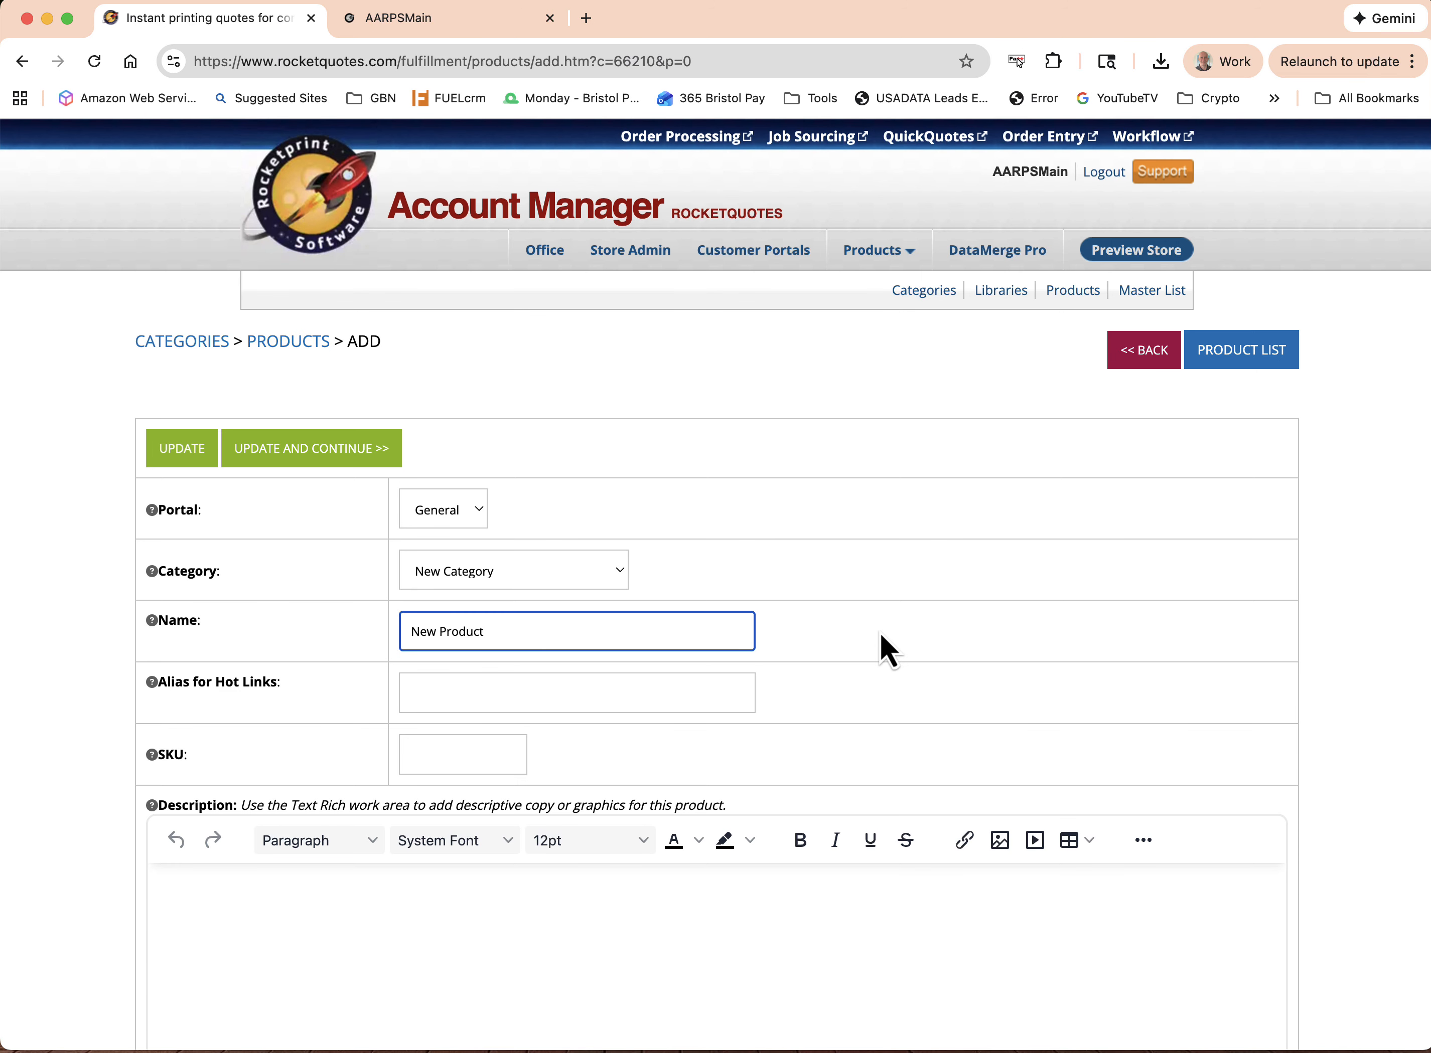
Examine the remaining New Product settings, from the description and calculator page content through approvers, inventory, images and pricing structures
scroll(881, 636, "down", 7)
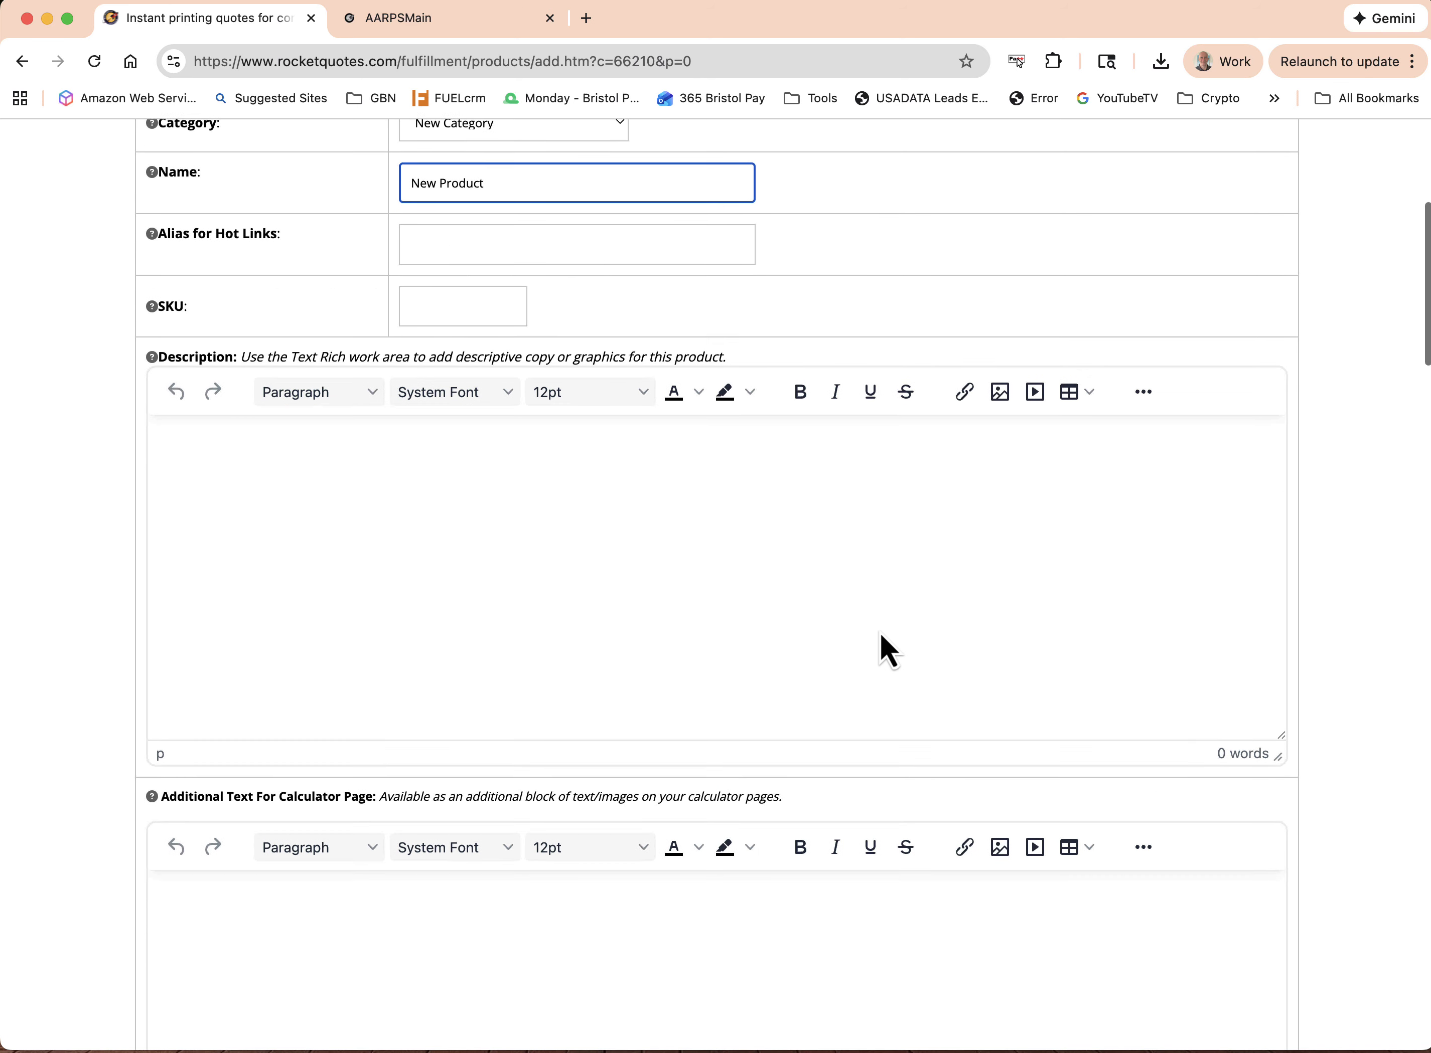
scroll(881, 635, "down", 10)
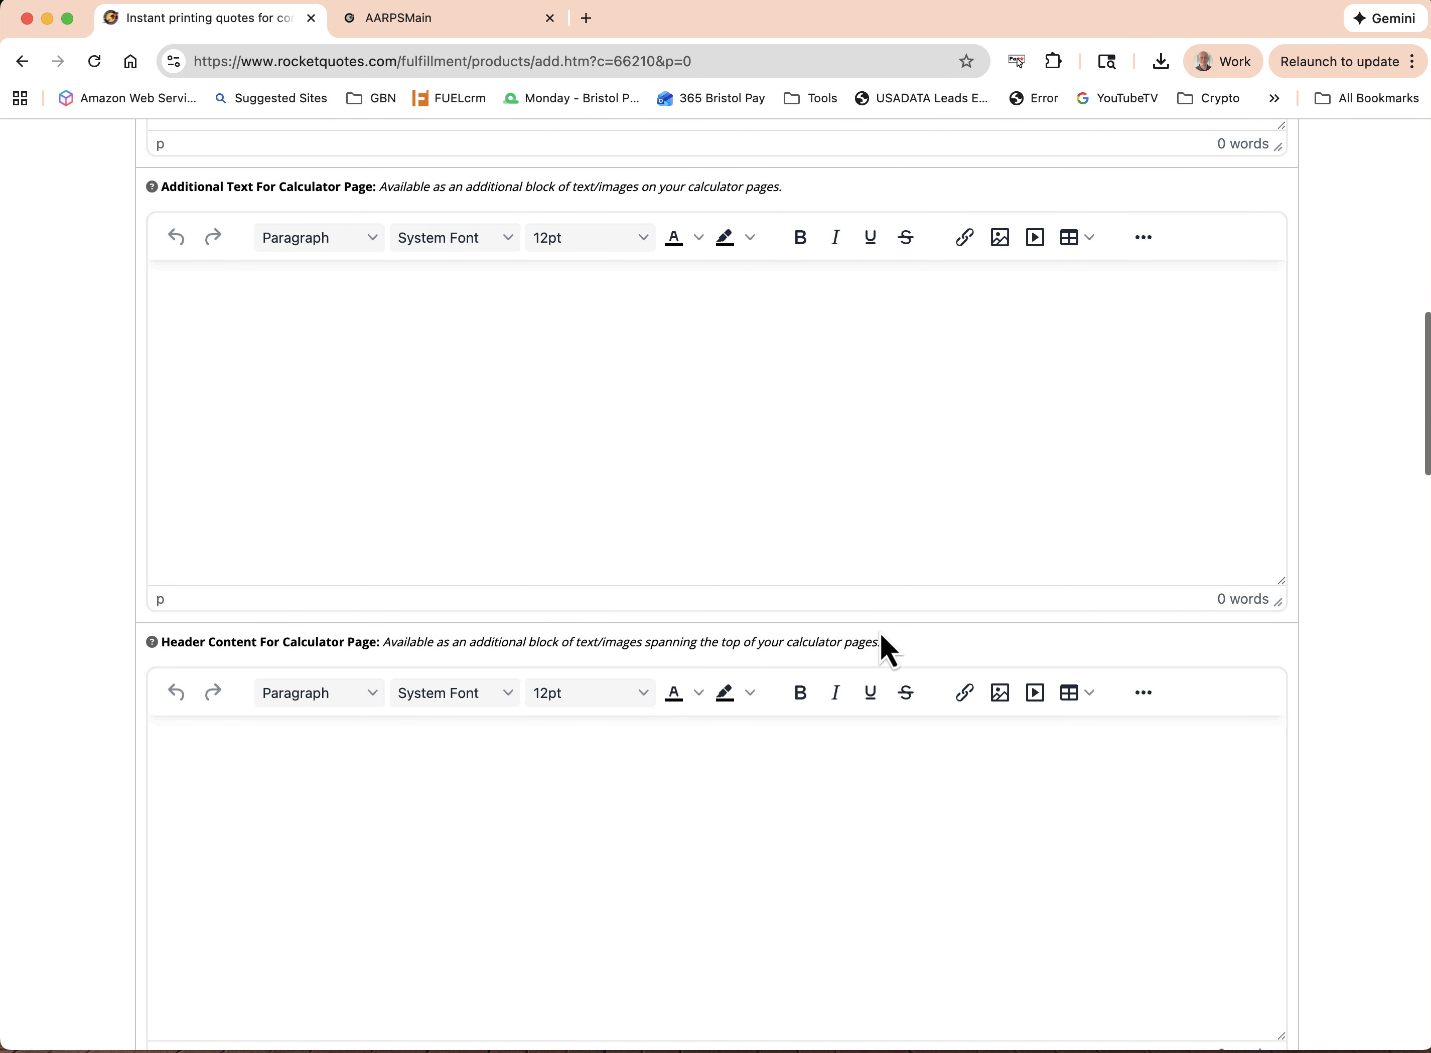
scroll(881, 635, "down", 10)
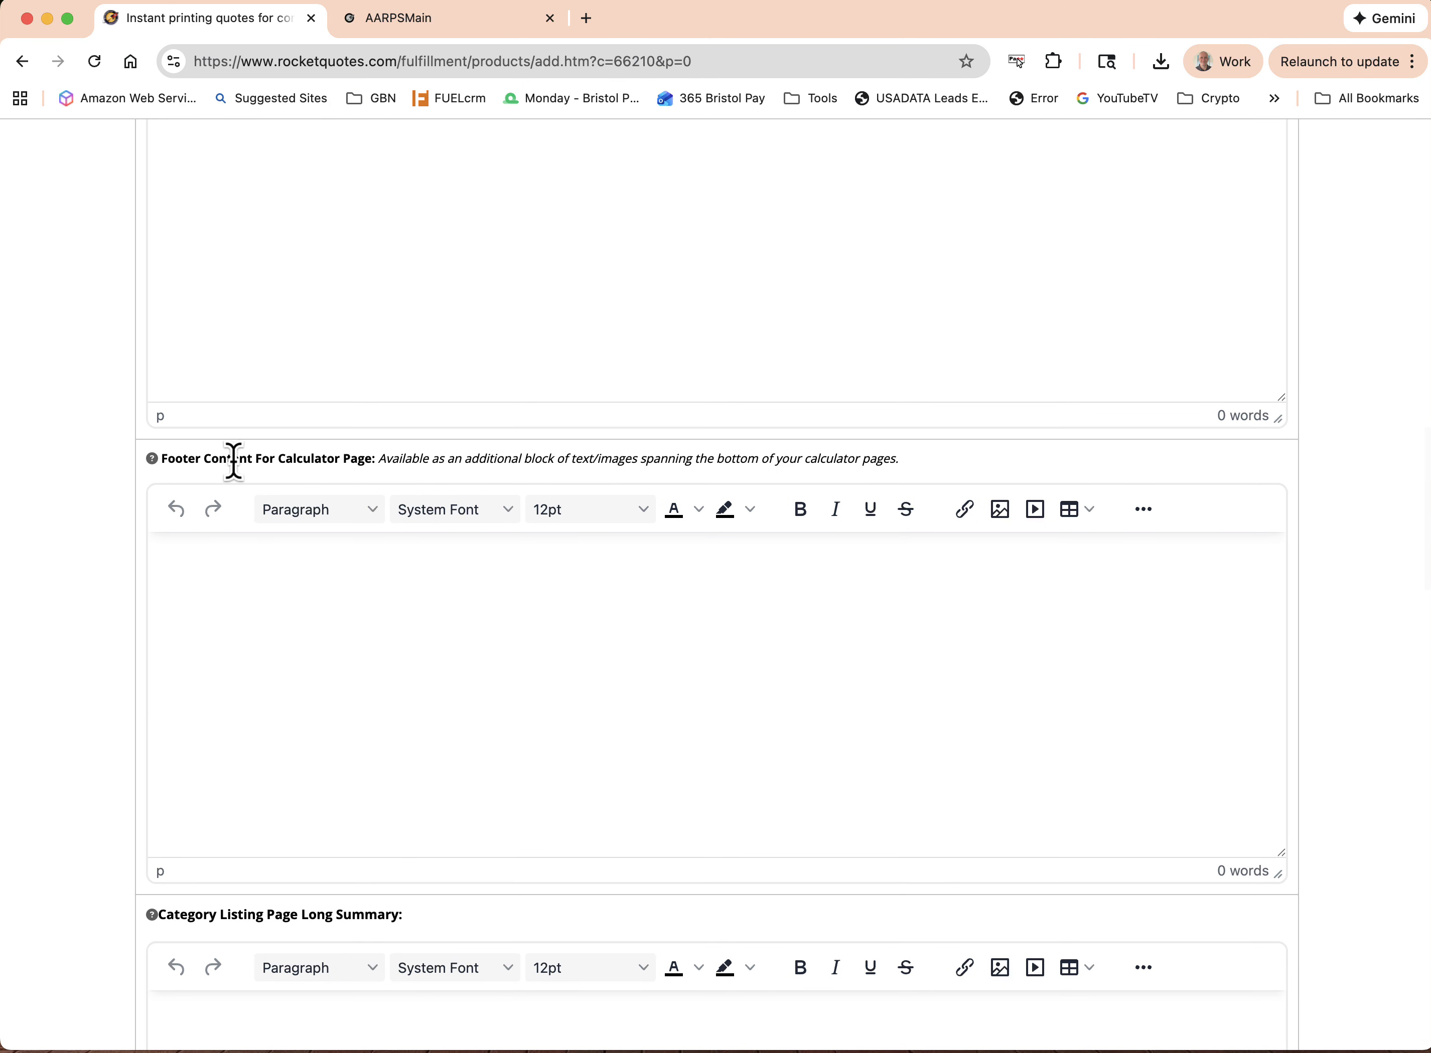
mouse_move(152, 459)
scroll(973, 598, "down", 11)
scroll(973, 599, "down", 8)
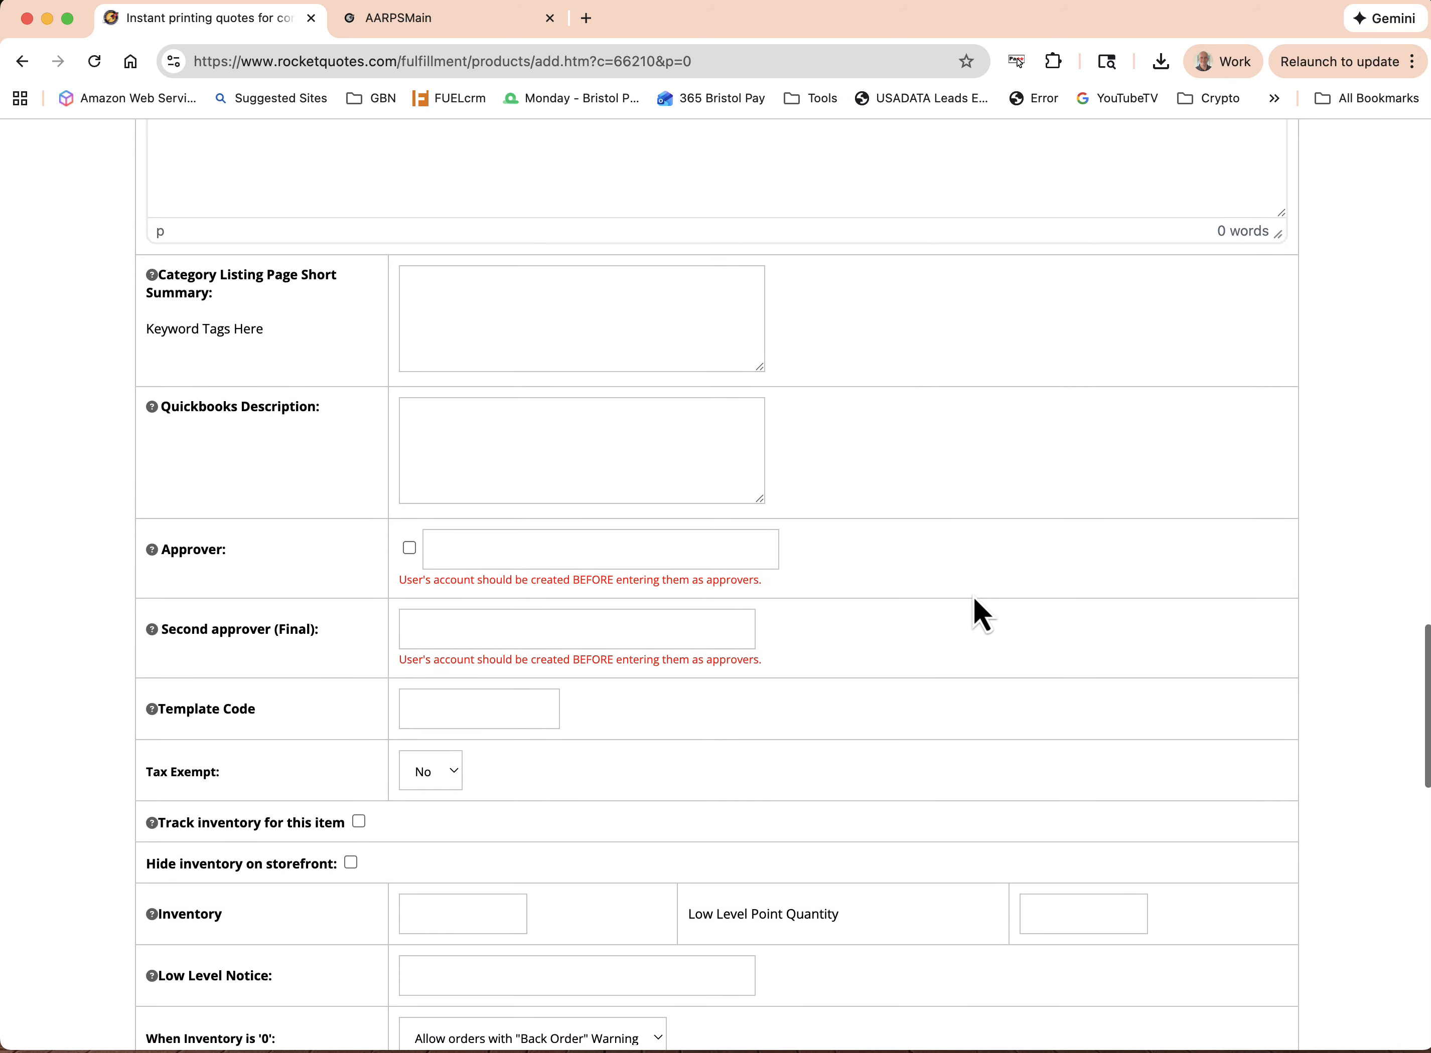
scroll(973, 599, "down", 1)
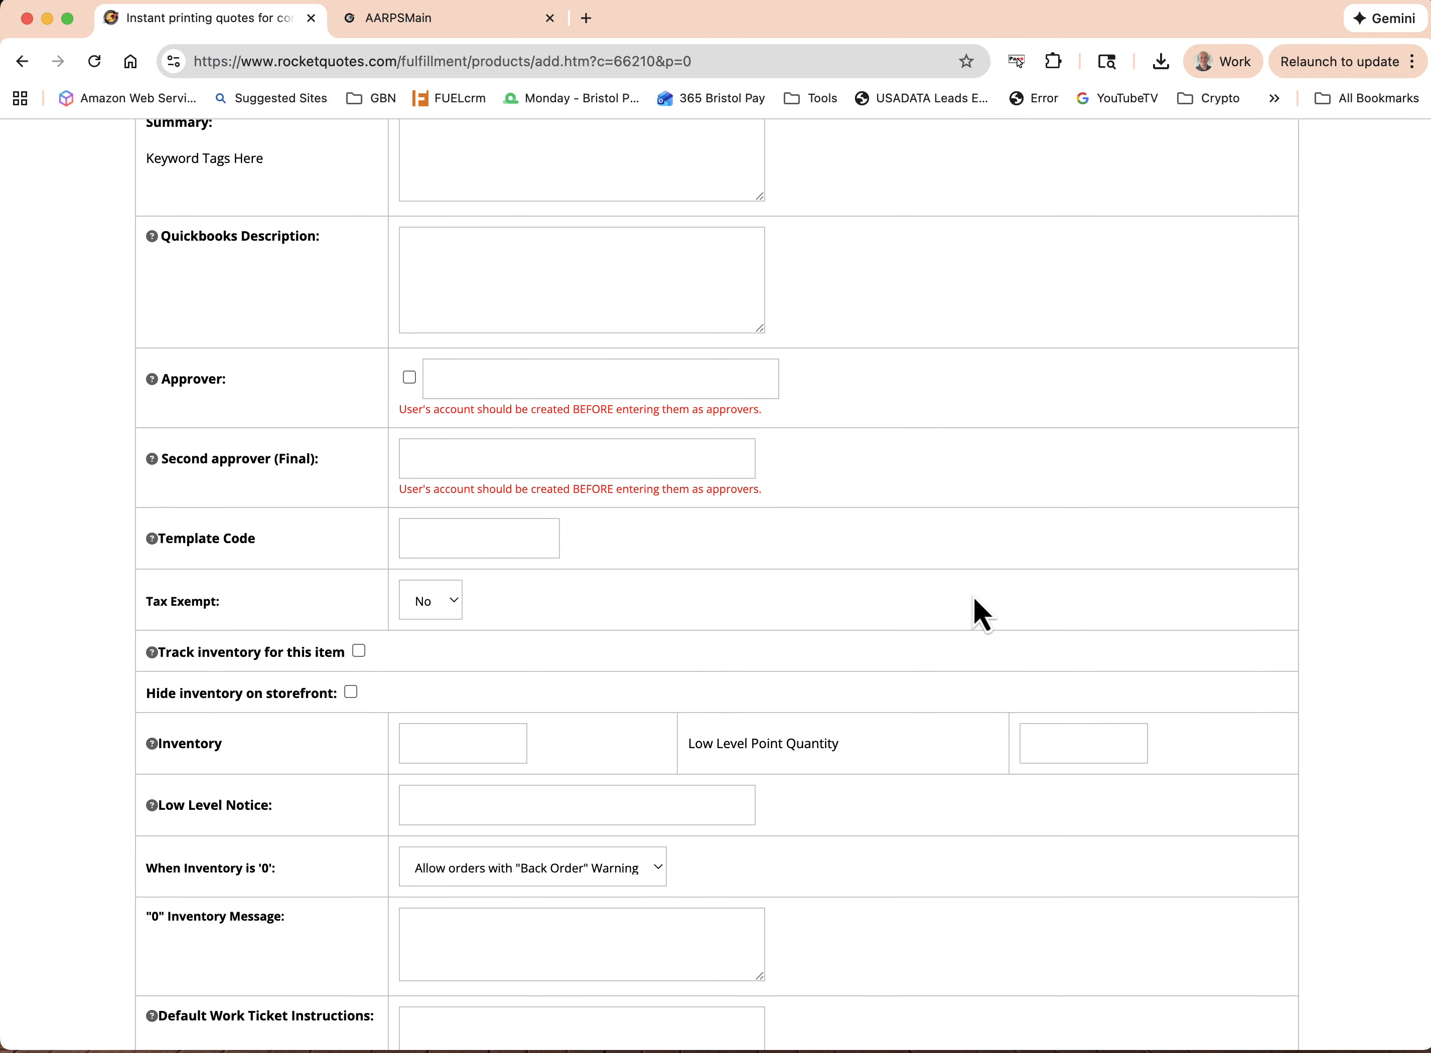
scroll(973, 599, "down", 3)
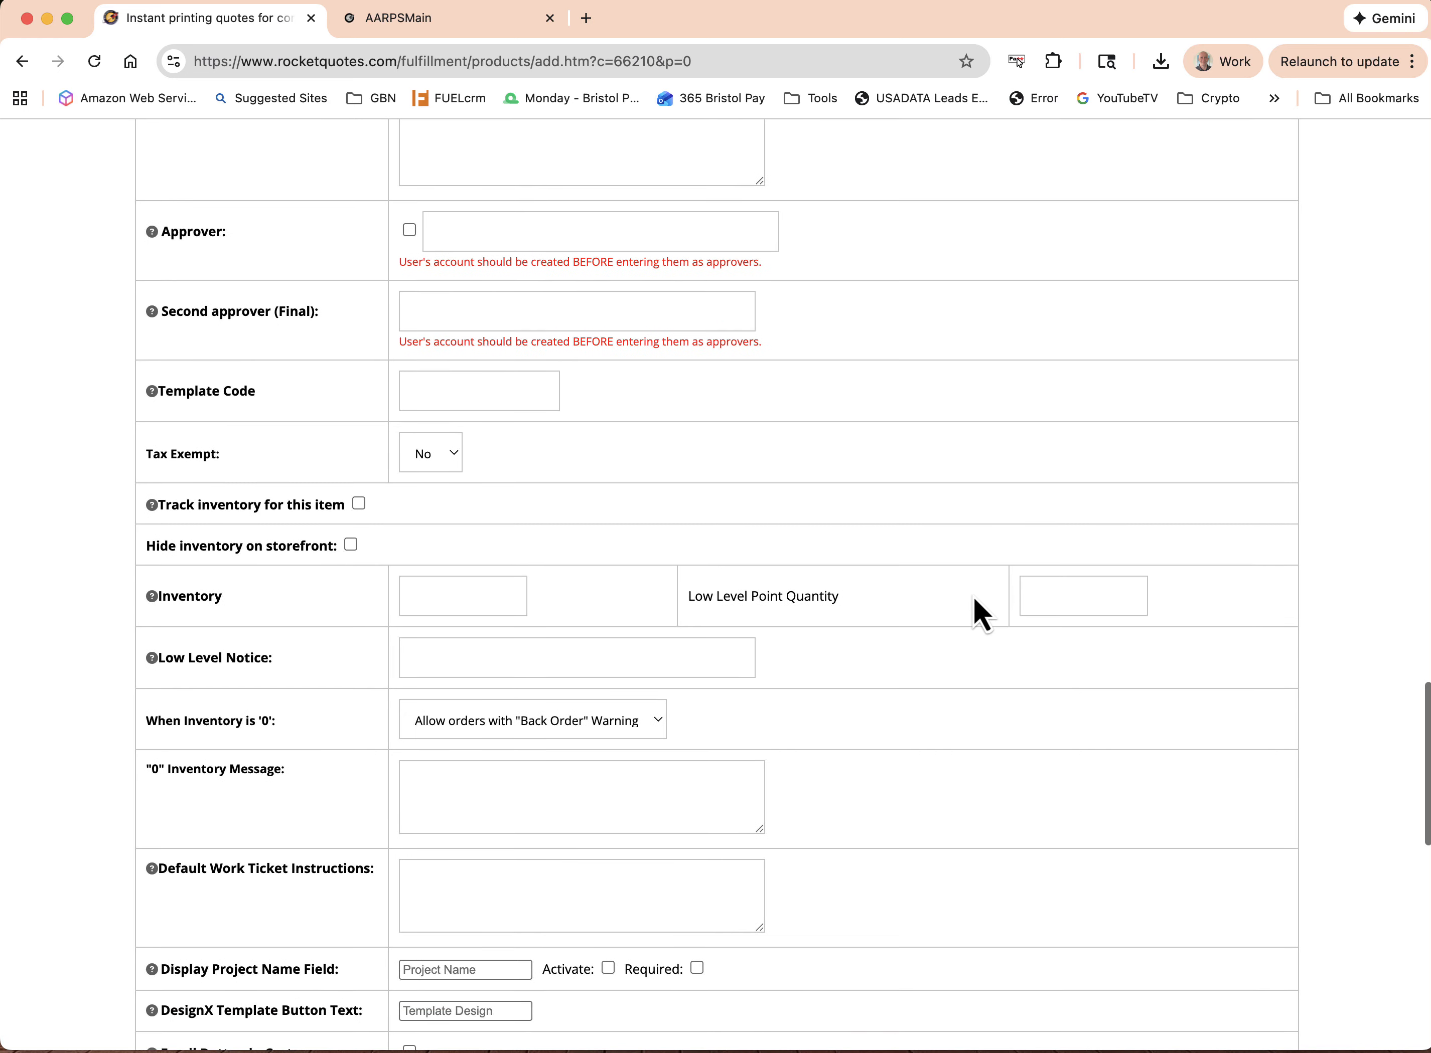
scroll(973, 598, "down", 6)
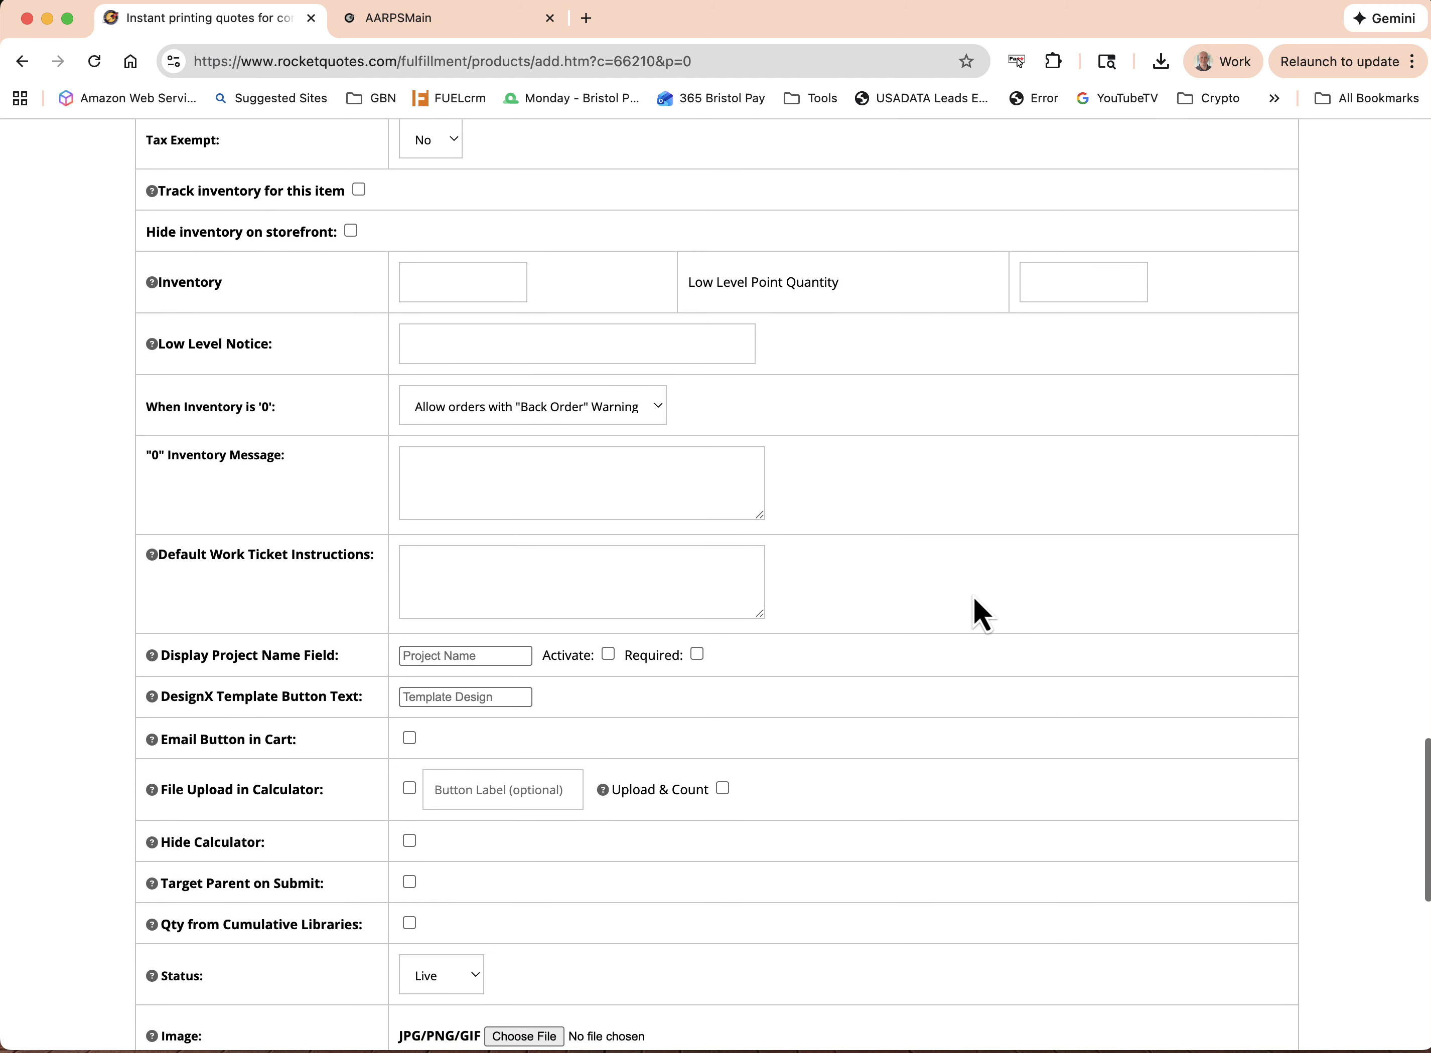
scroll(973, 598, "down", 7)
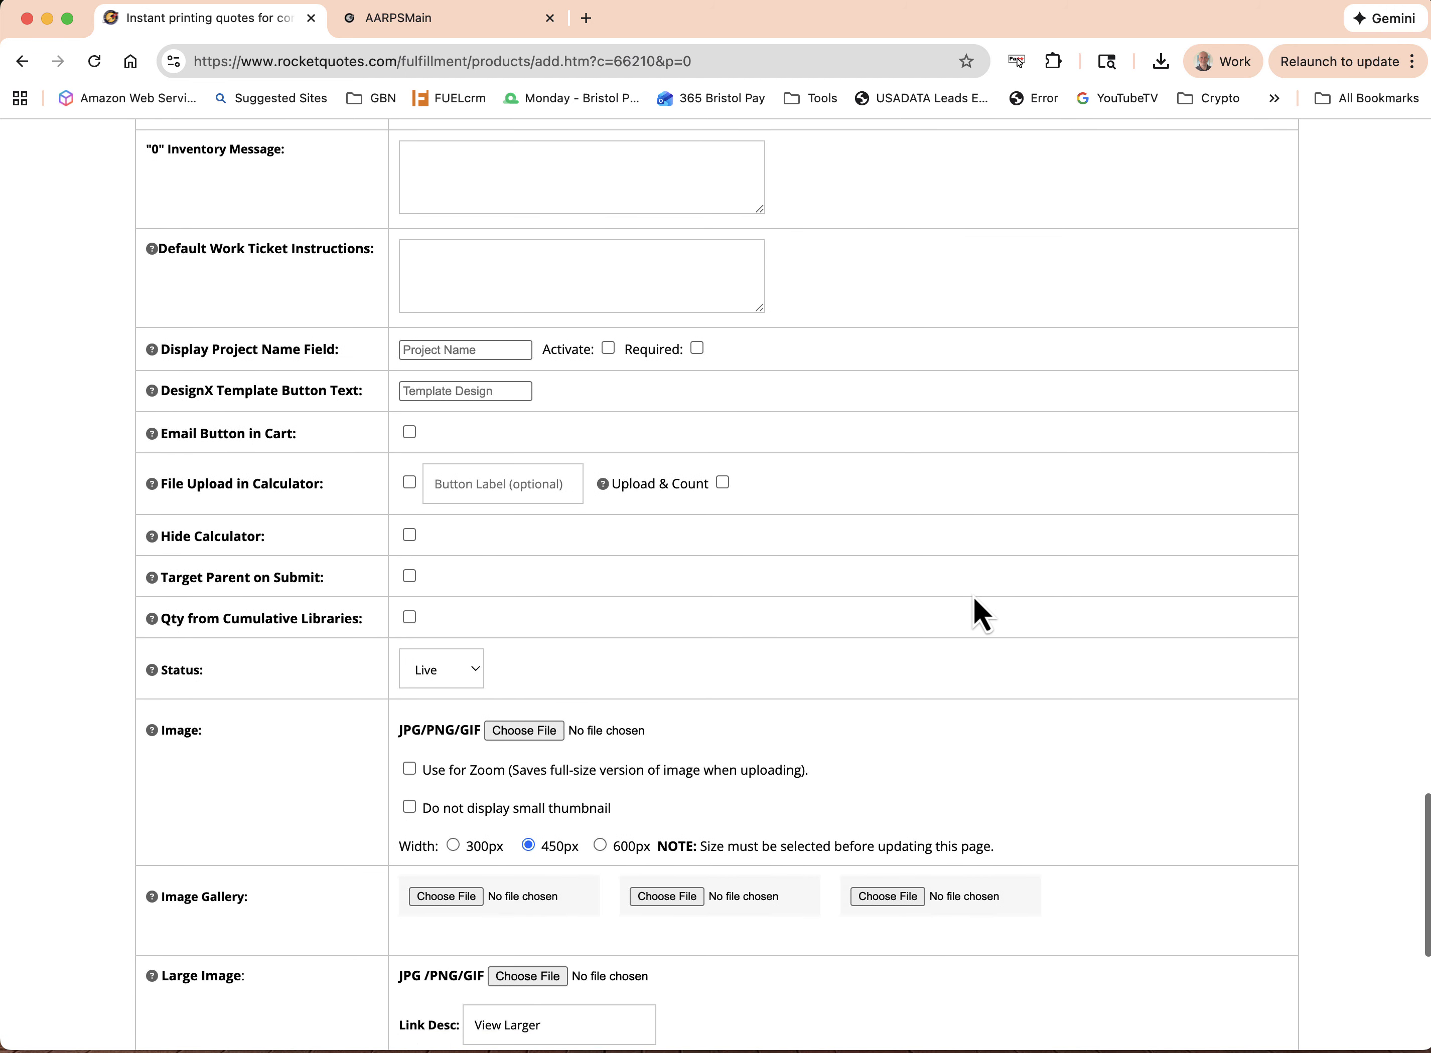
scroll(972, 596, "down", 3)
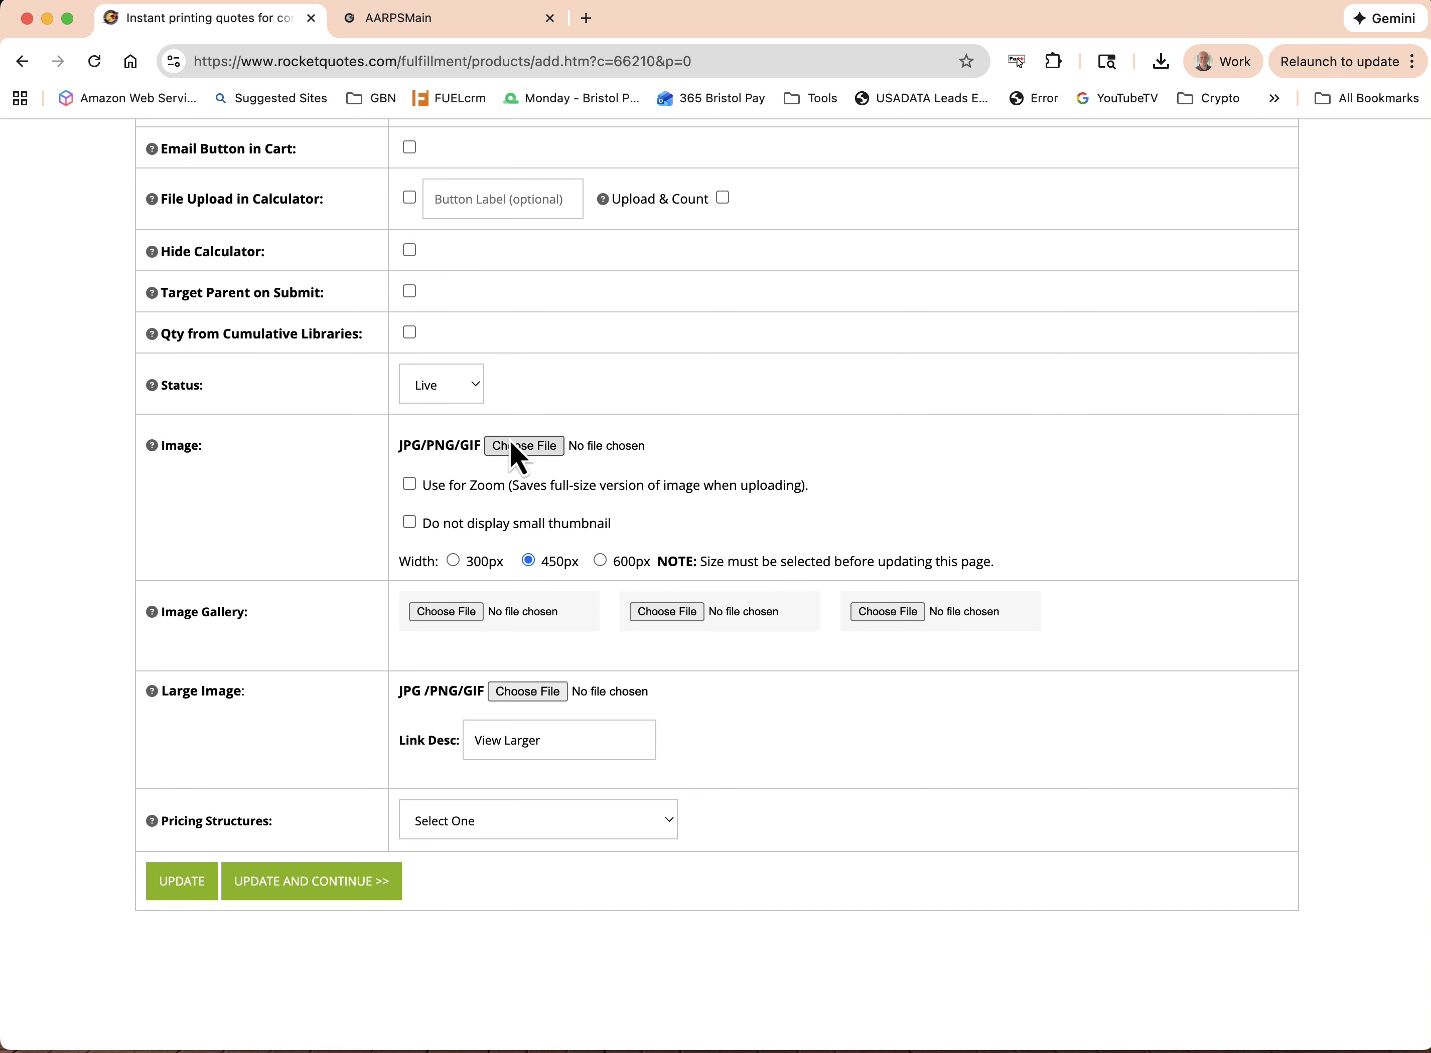
scroll(835, 506, "down", 3)
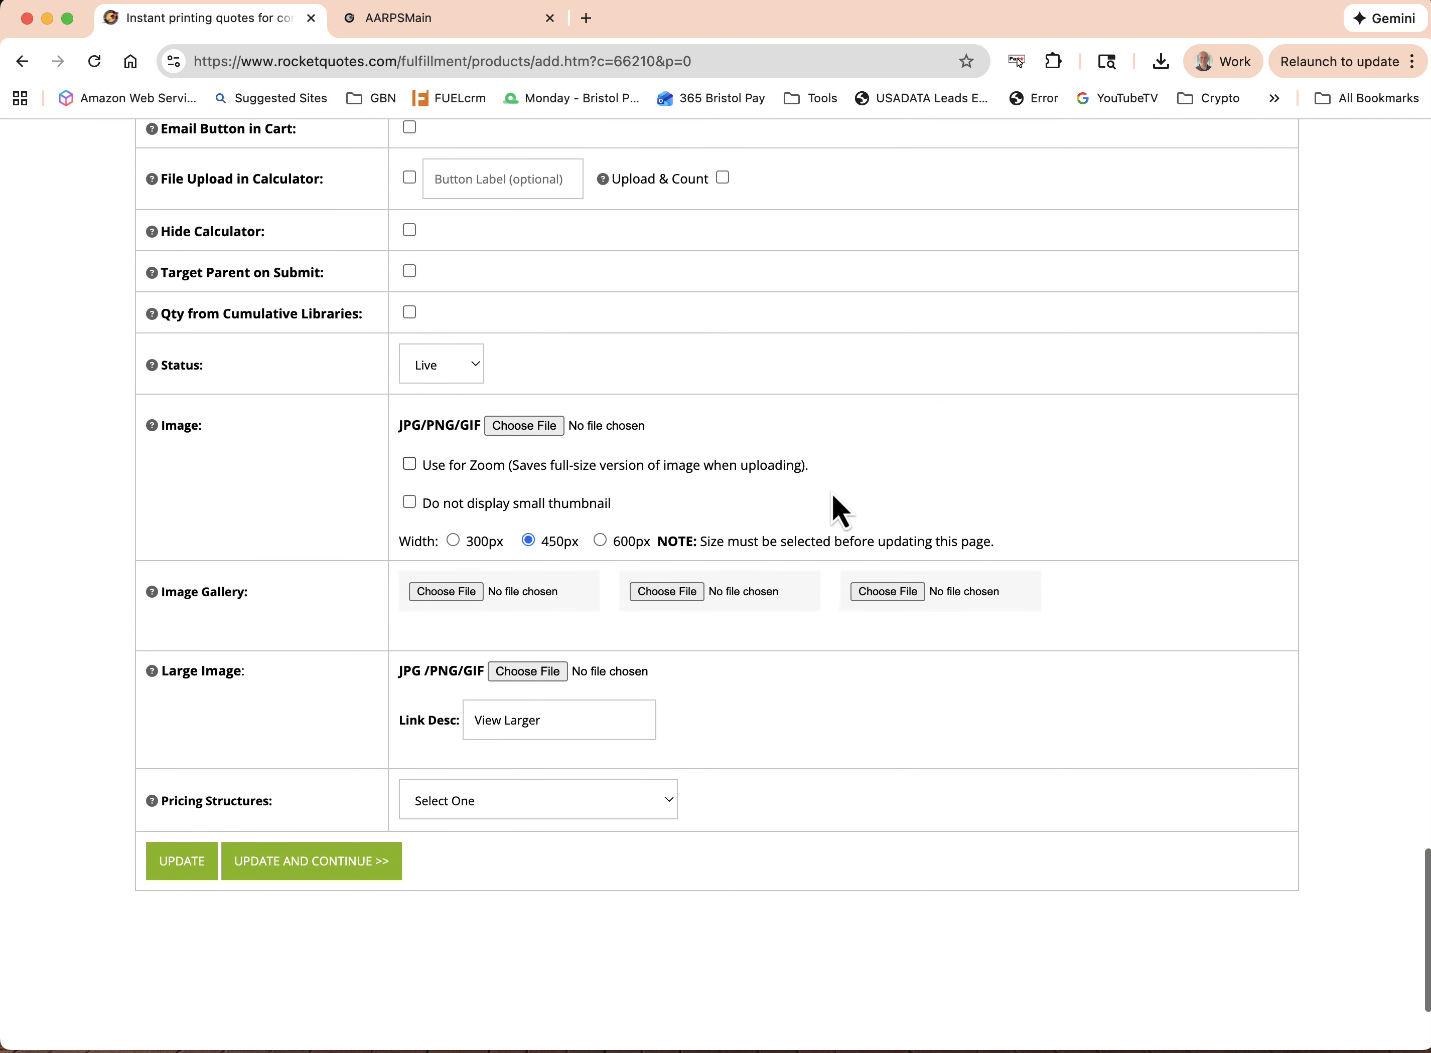
scroll(833, 493, "down", 2)
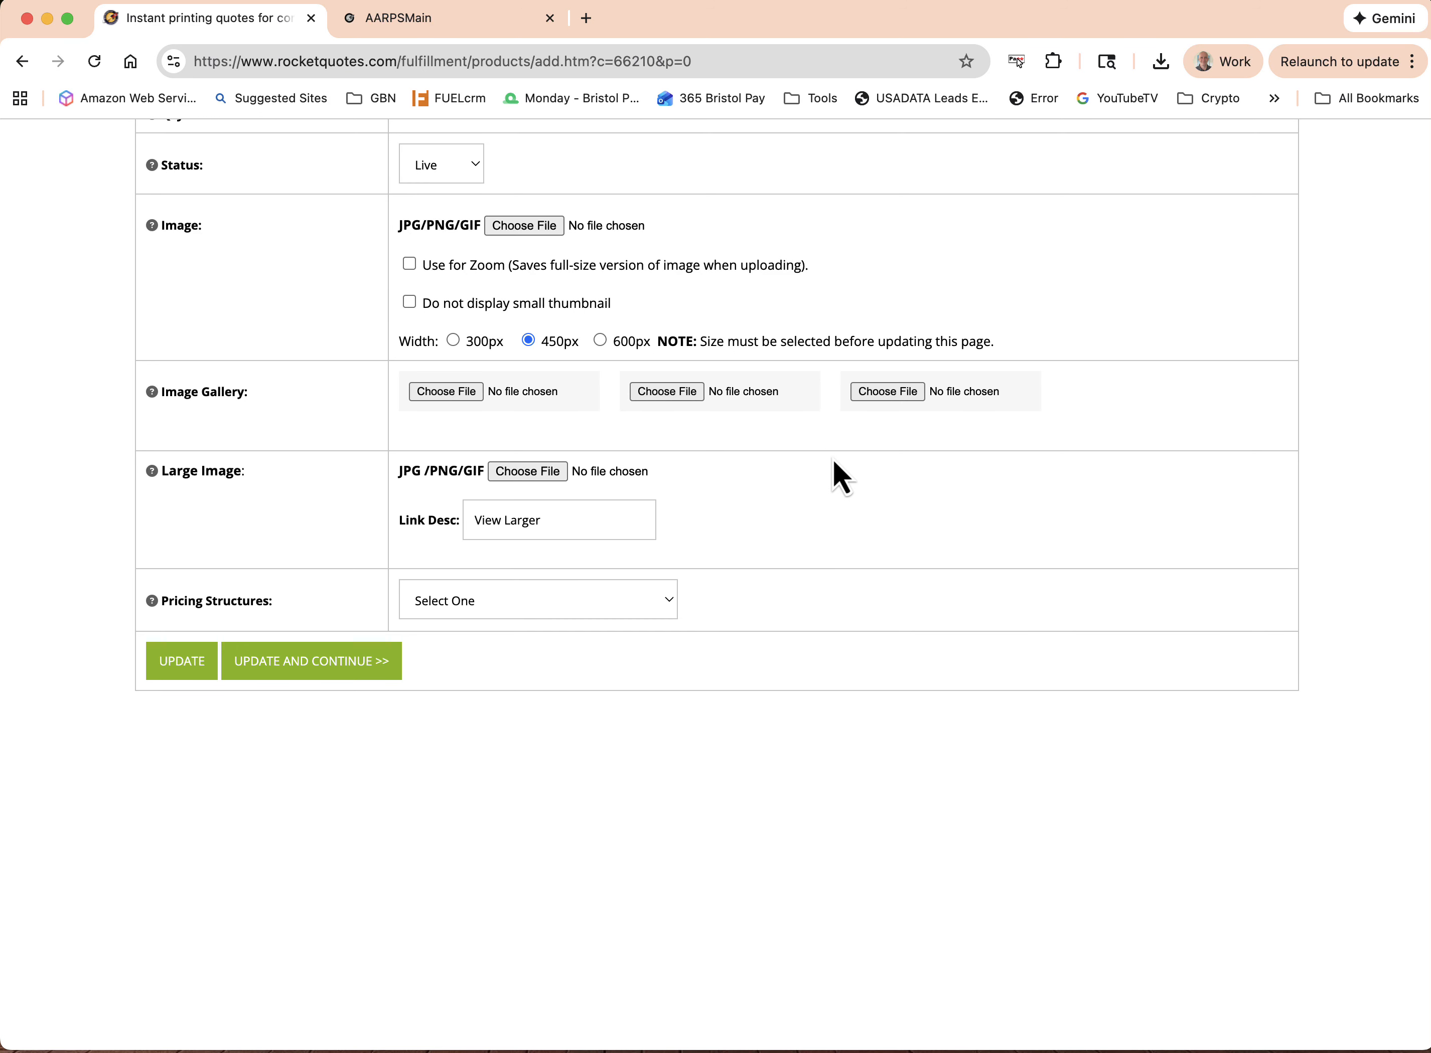
scroll(843, 462, "down", 1)
left_click_drag(155, 597, 283, 605)
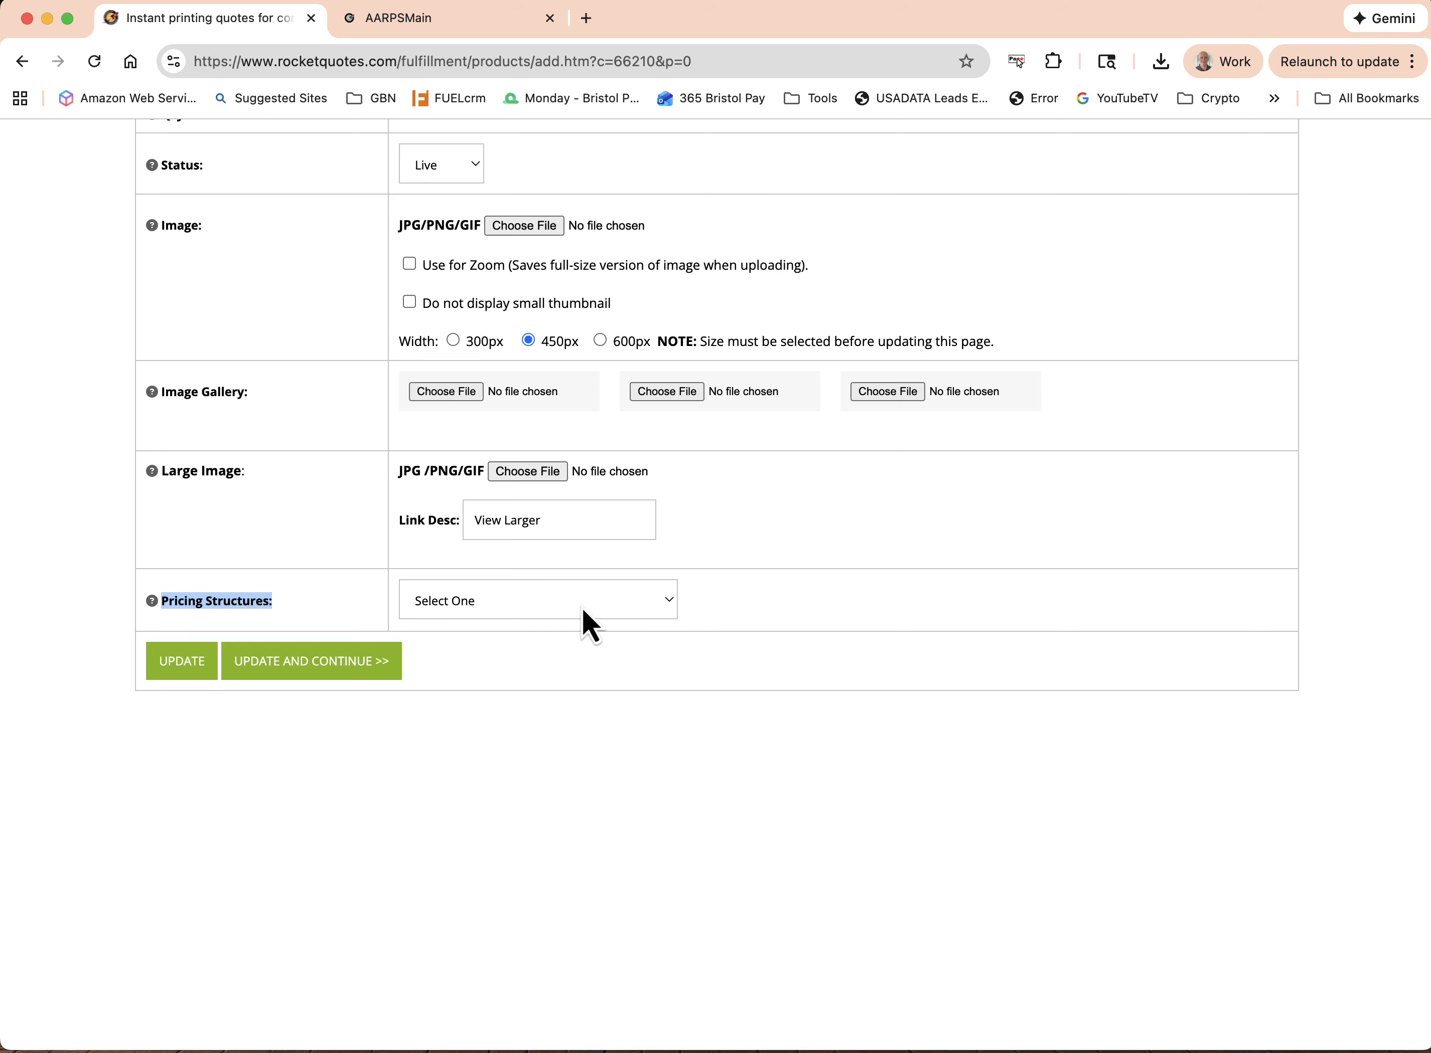
View the quantity choices for Bi-Fold Brochures on the AARPSMain storefront, and return to the New Product form
left_click(425, 29)
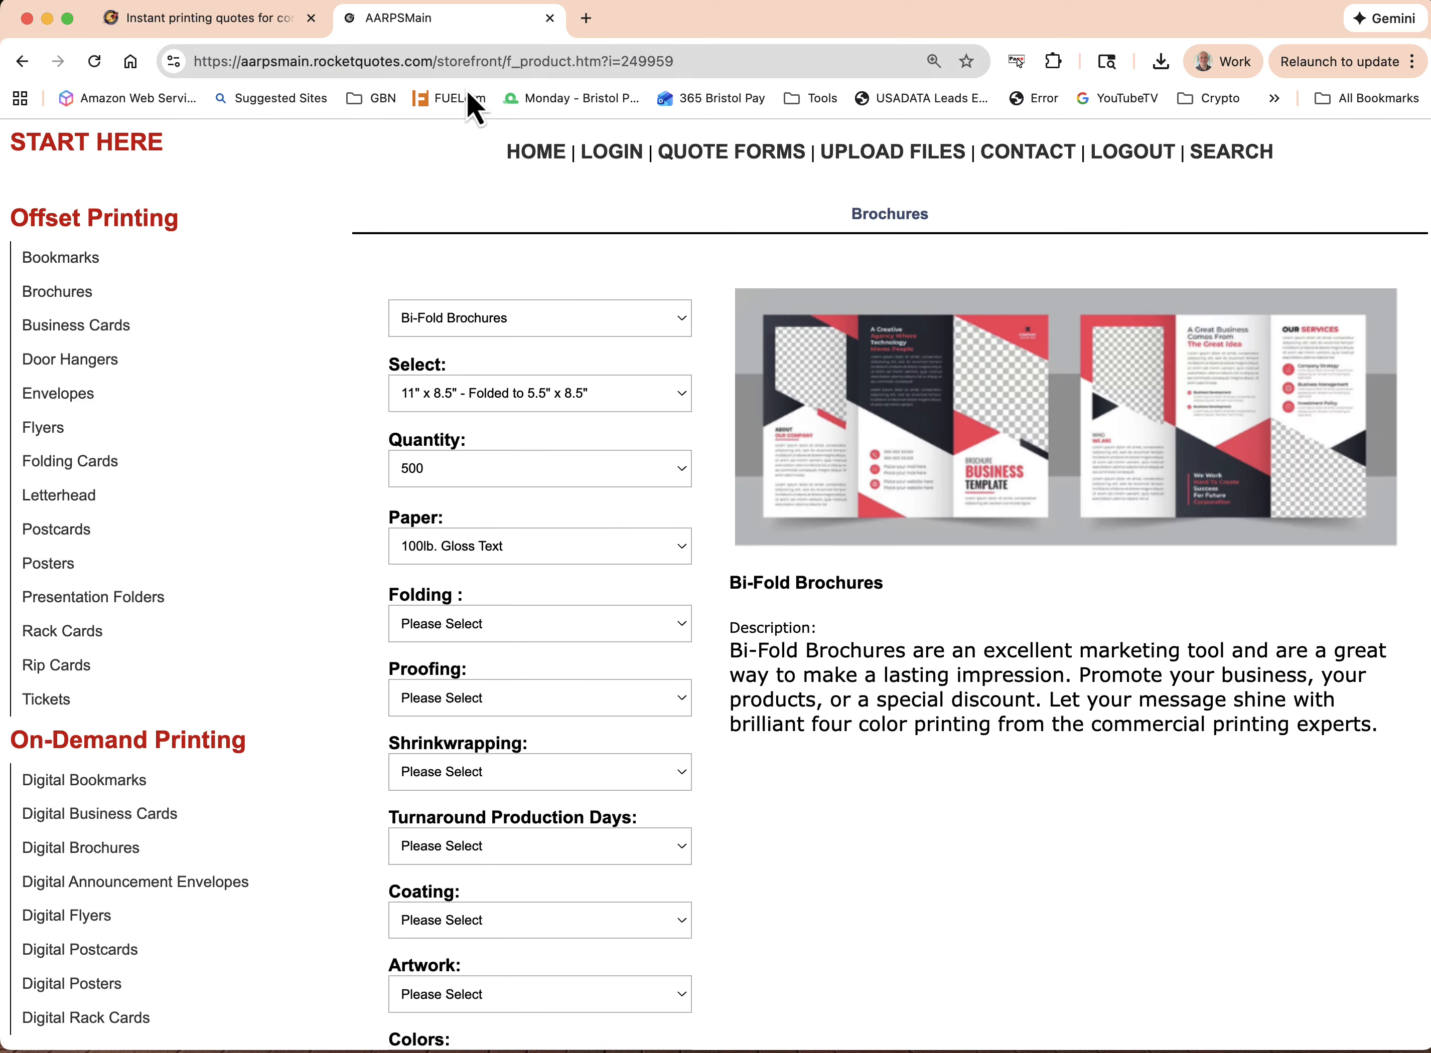
left_click(557, 479)
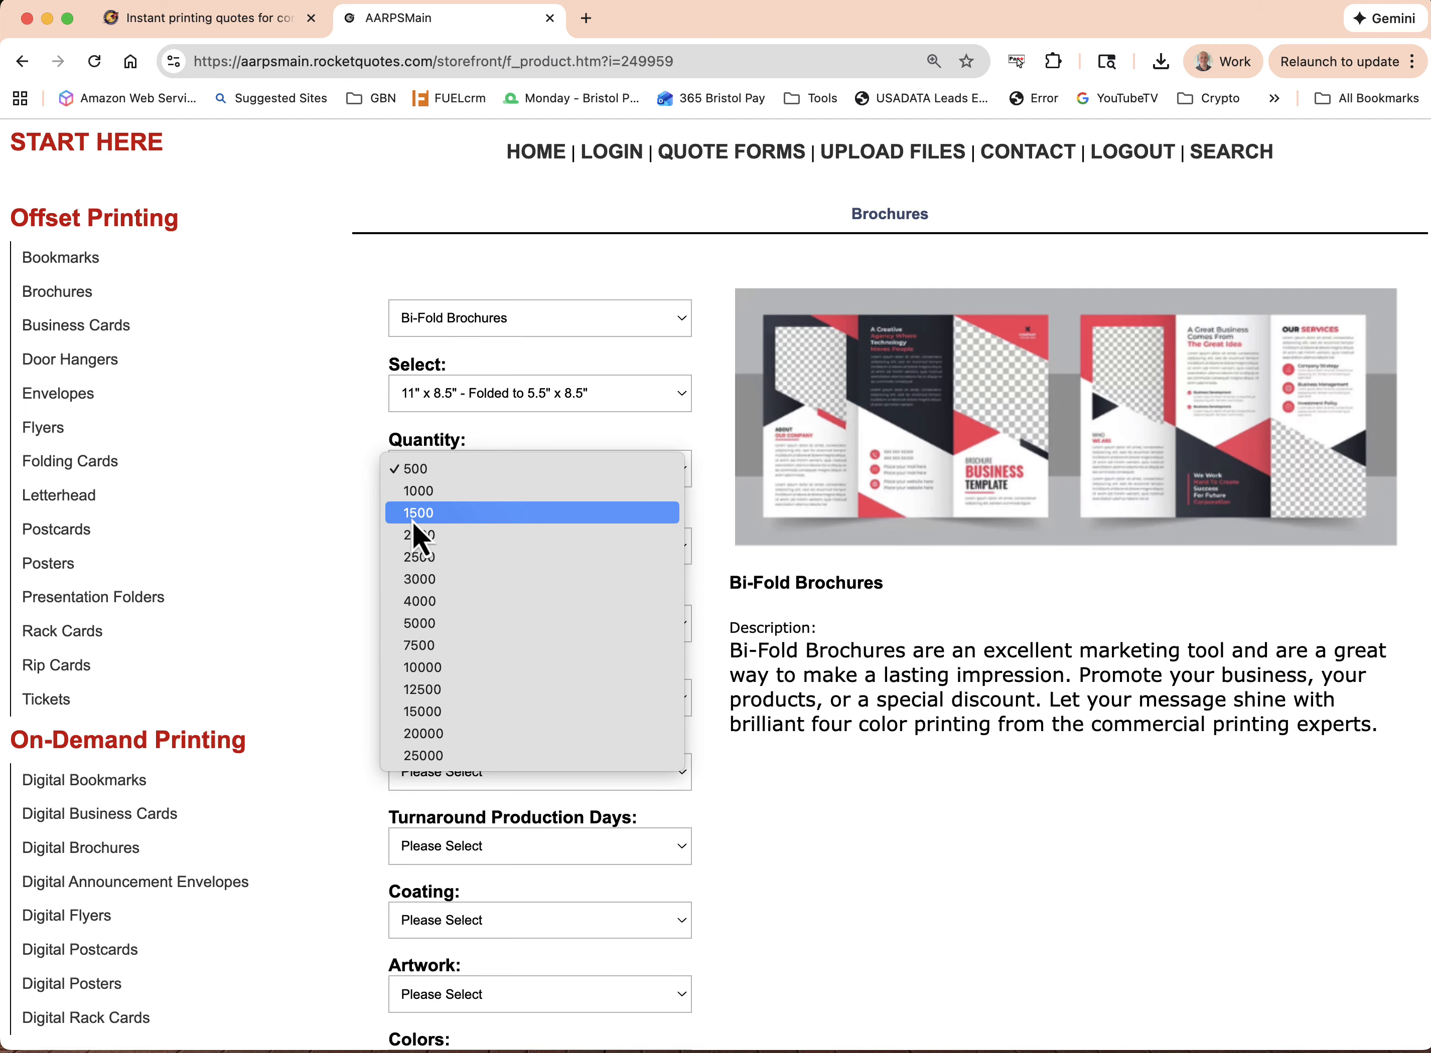
left_click(215, 19)
left_click(215, 18)
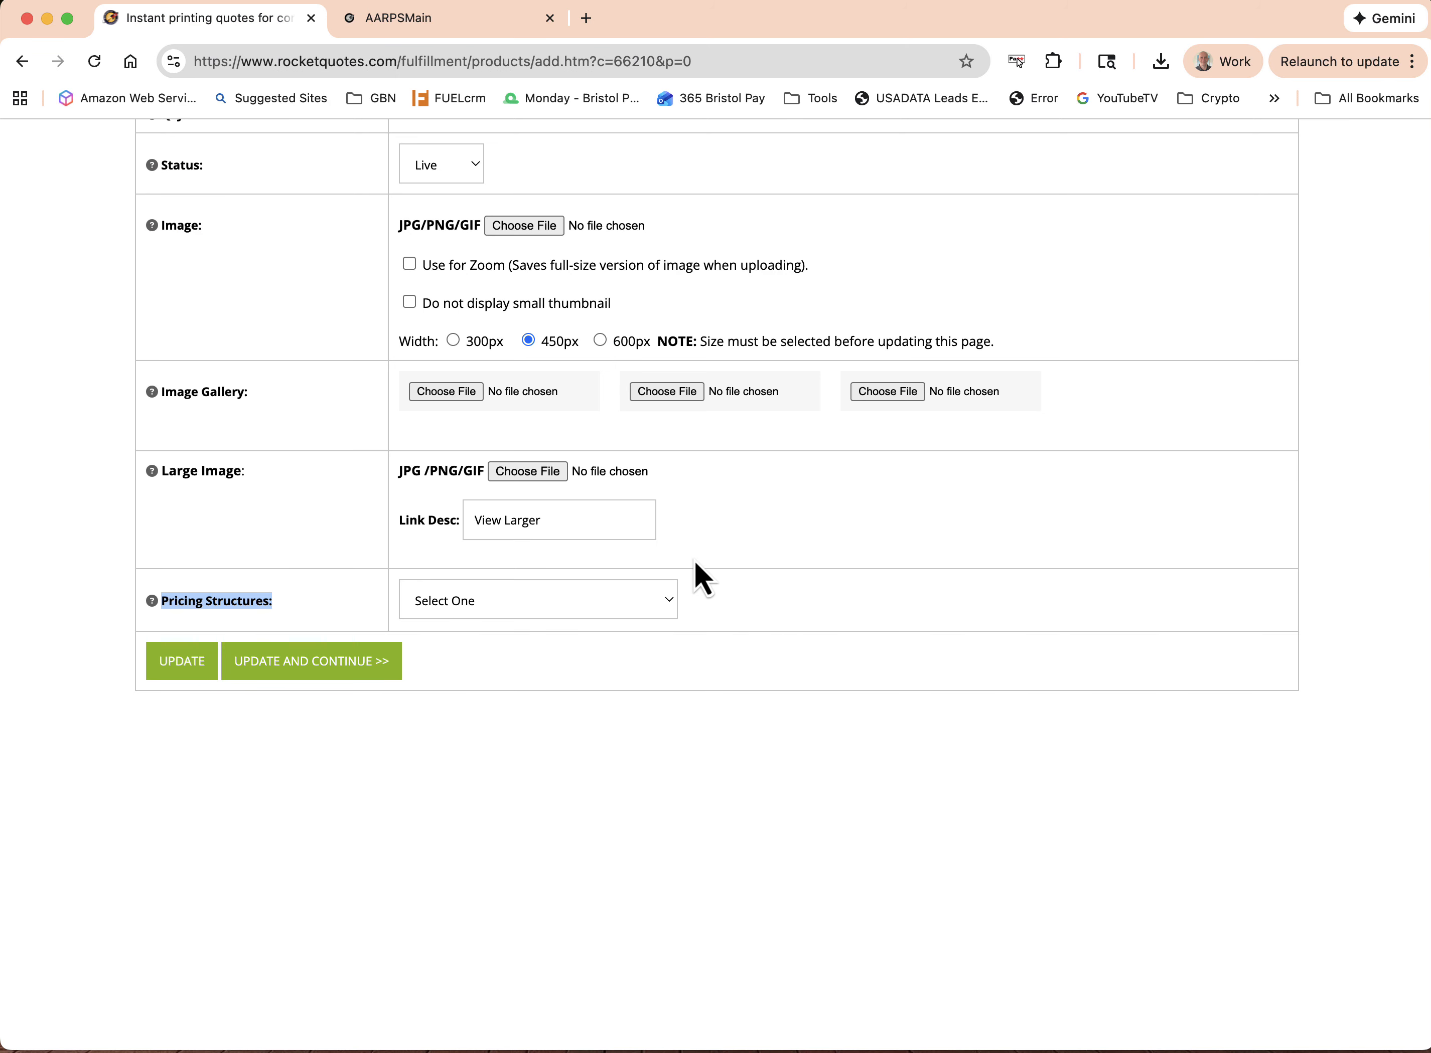
Set New Product's pricing structure to Per-Each Range Quotes, and save the product to continue to its pricing page
left_click(626, 612)
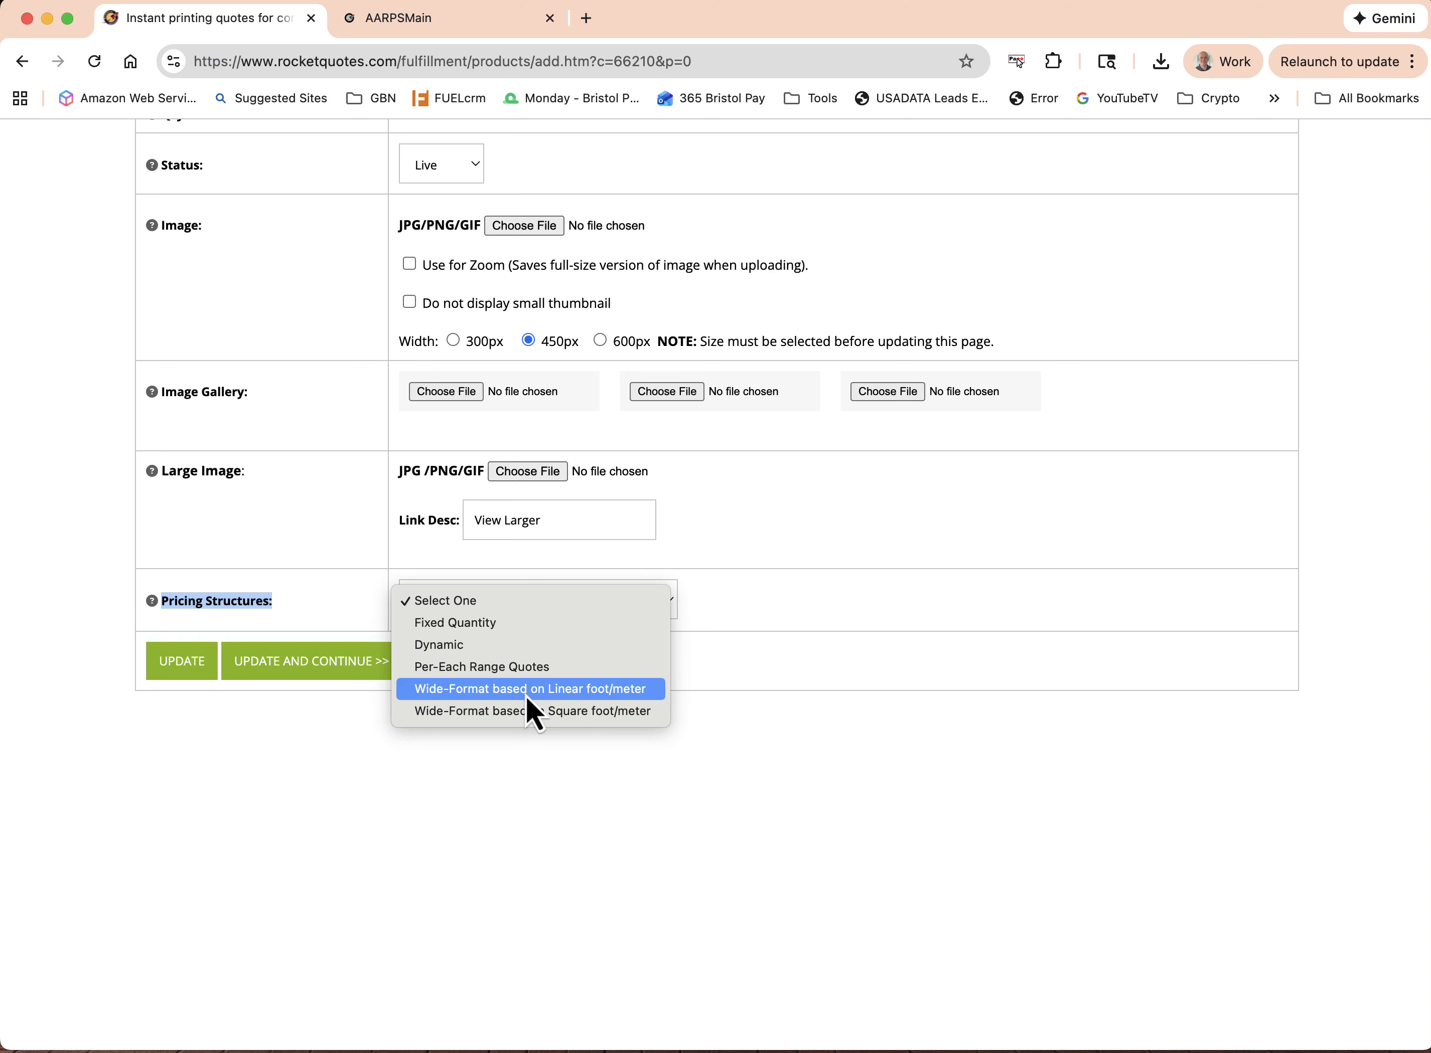
left_click(486, 675)
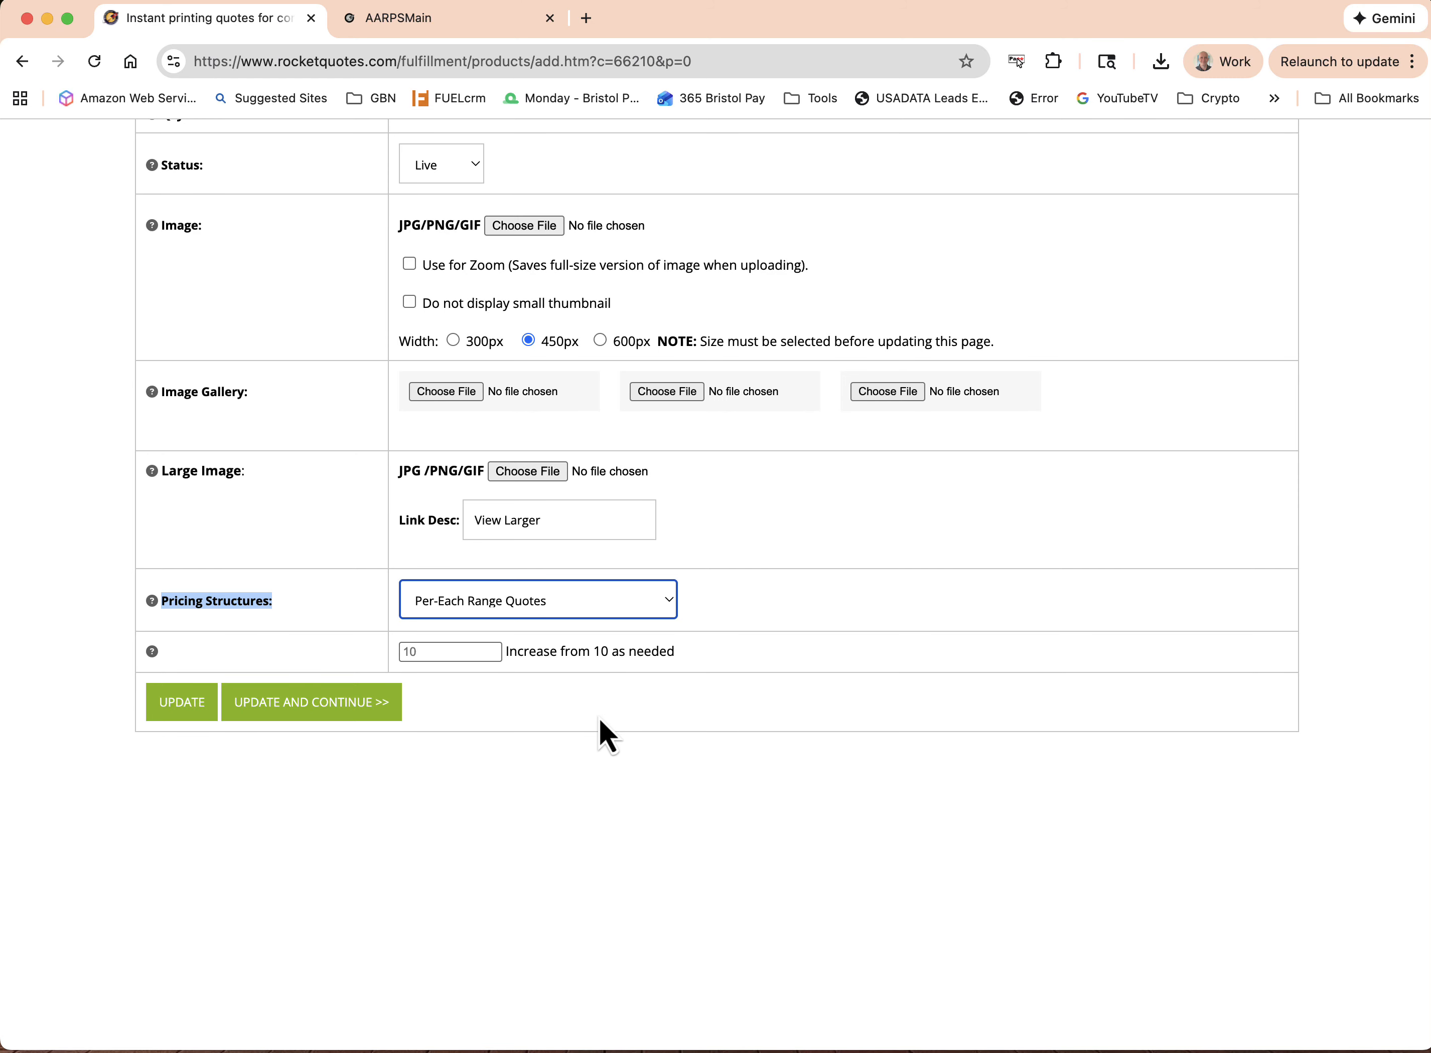
left_click(304, 705)
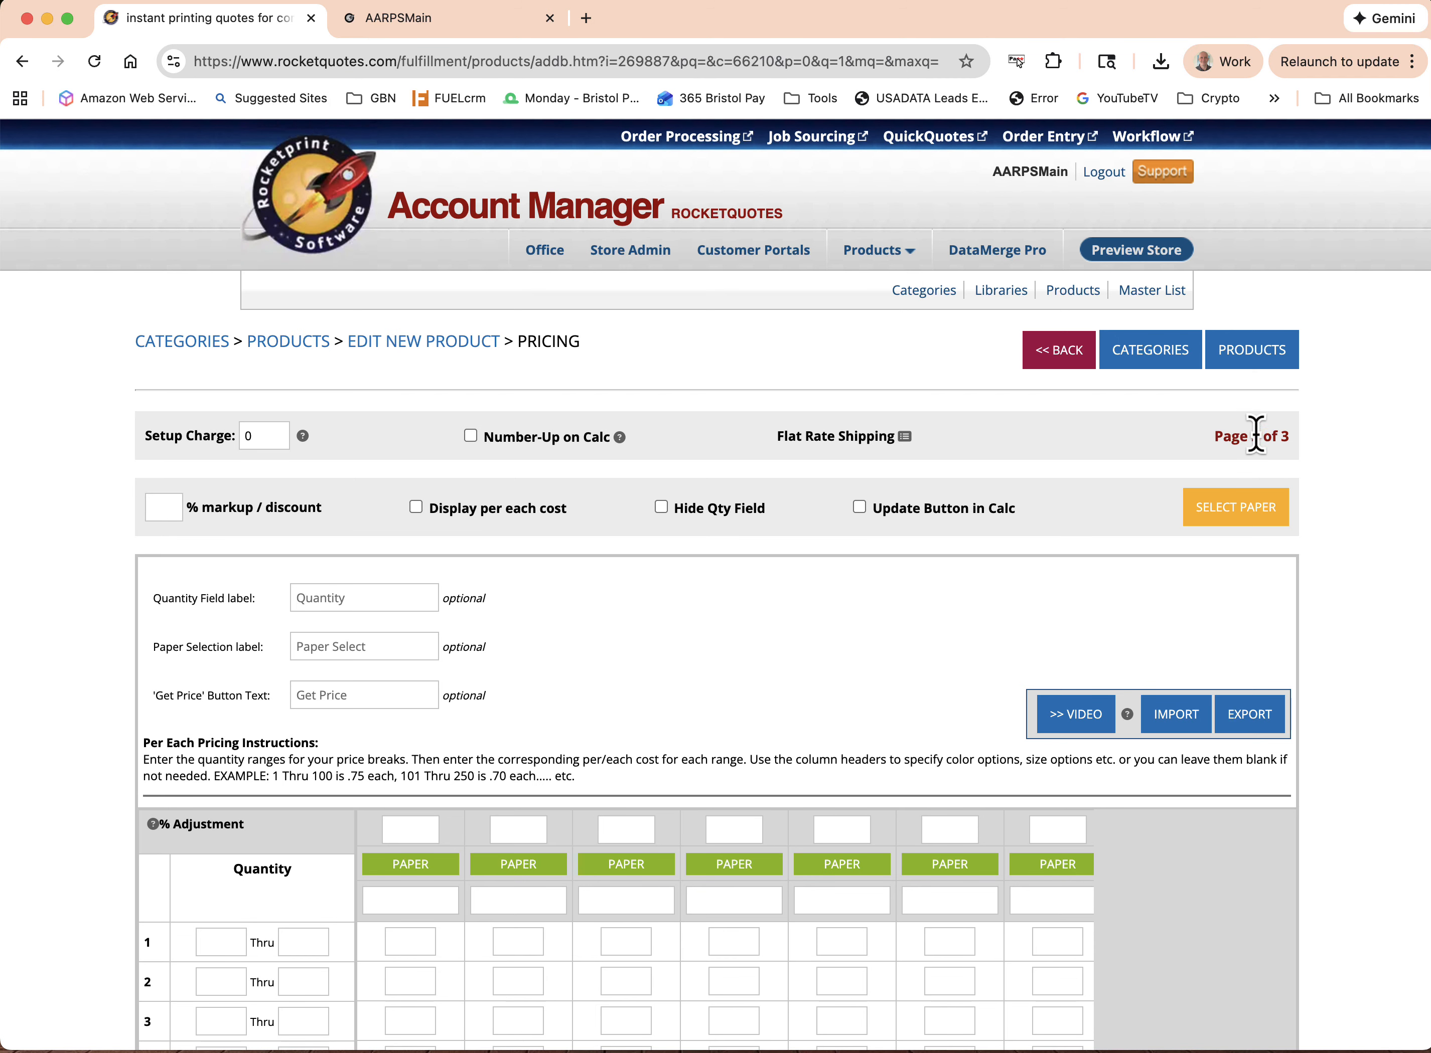
Enter the first column's price breaks: quantities 5 thru 10 at 1. each and 11 thru 20 at .50 each
scroll(932, 649, "down", 5)
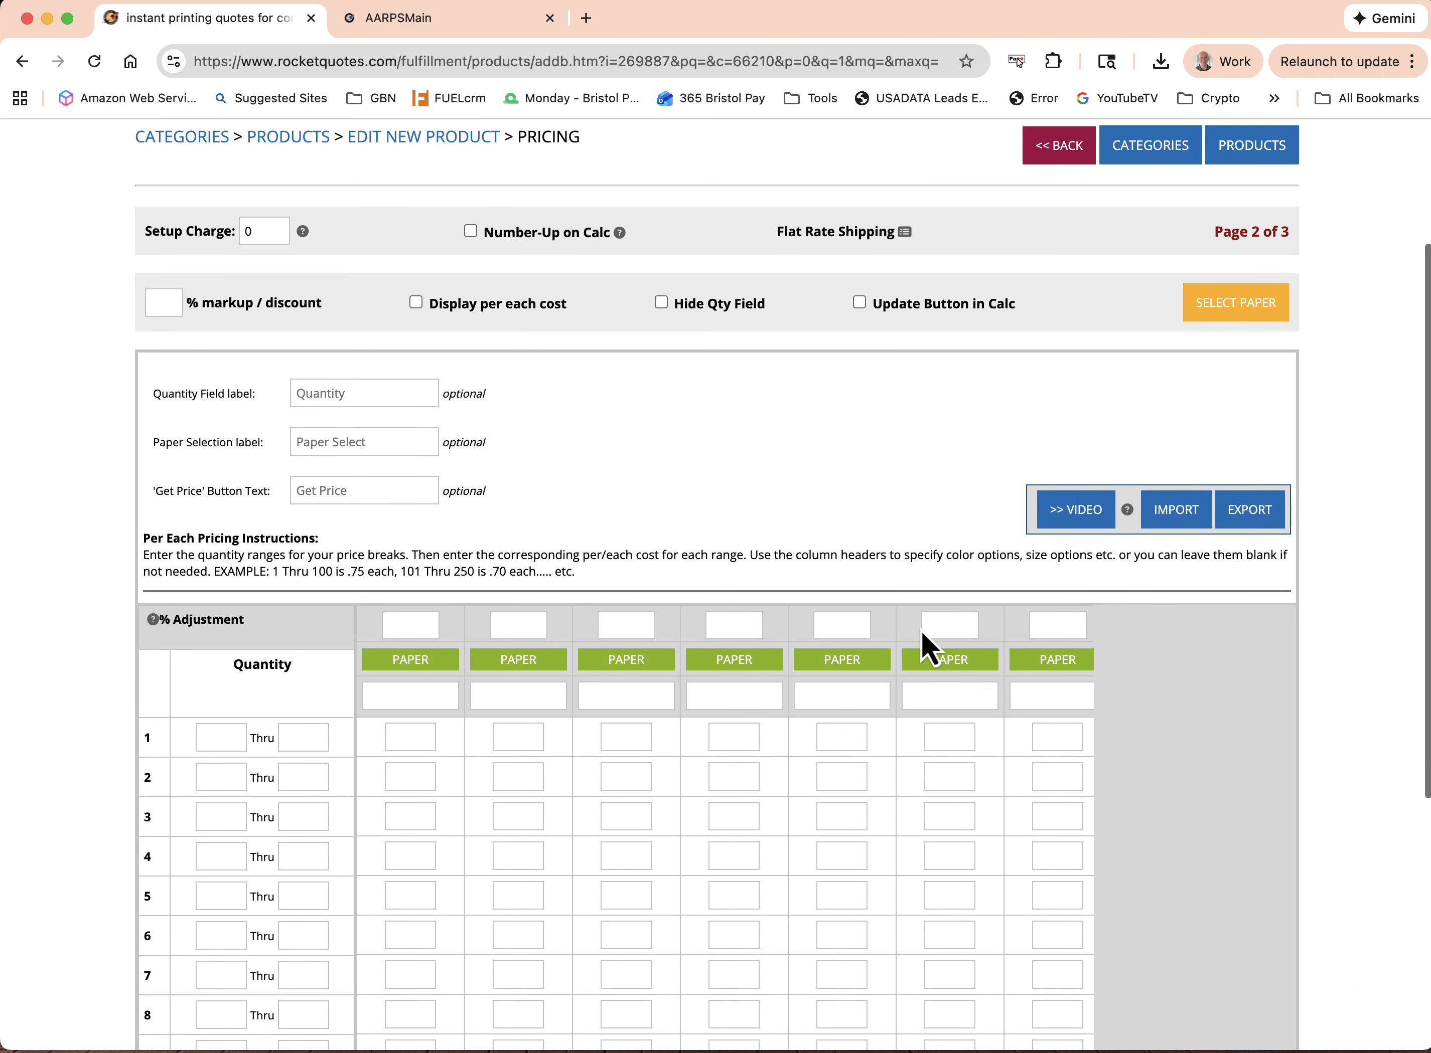
scroll(926, 647, "down", 1)
scroll(906, 649, "up", 1)
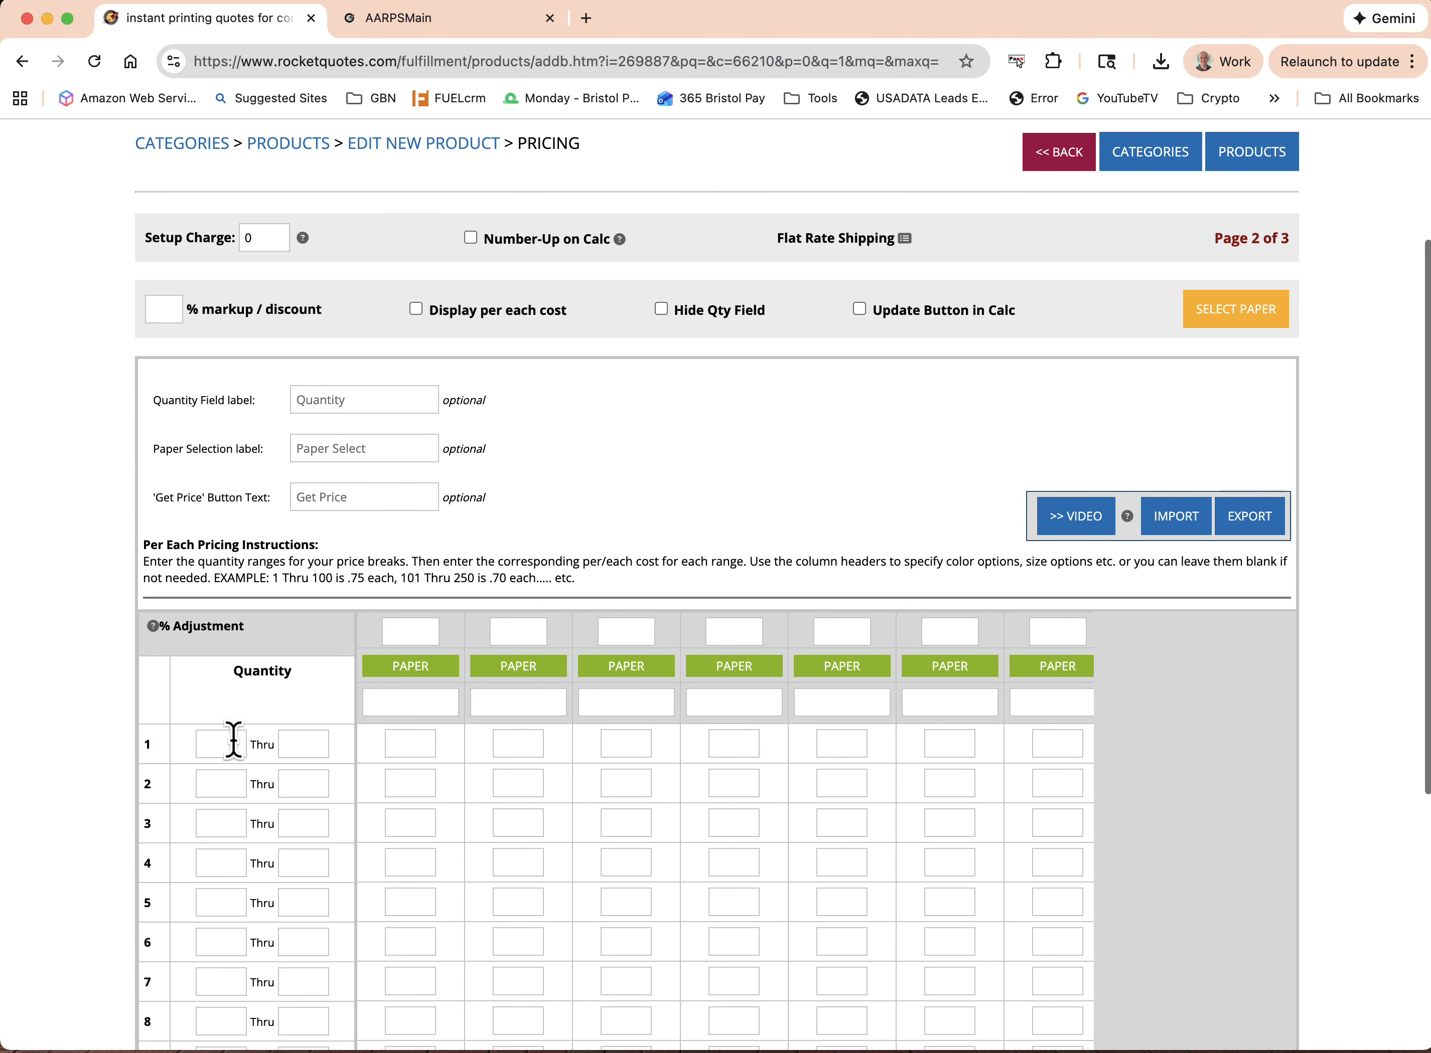
left_click(226, 741)
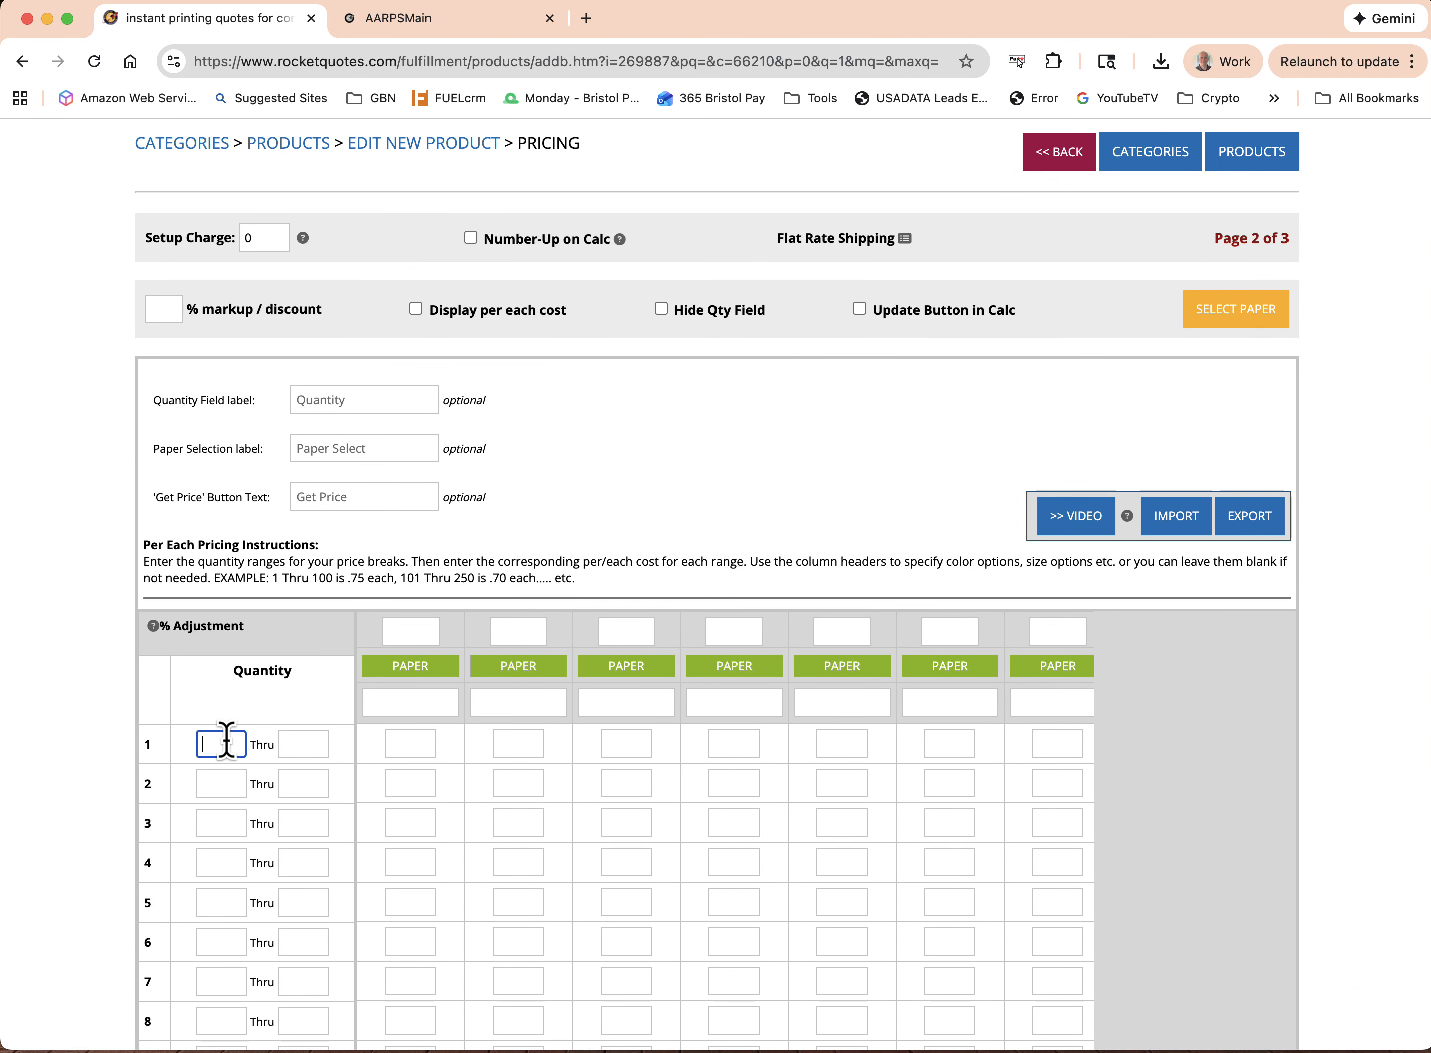
left_click(284, 744)
type("10")
left_click(411, 743)
type("1.")
left_click(217, 783)
type("11")
left_click(304, 784)
Review the weight fields below the price breaks, and save the pricing to continue to the library options
scroll(562, 837, "down", 4)
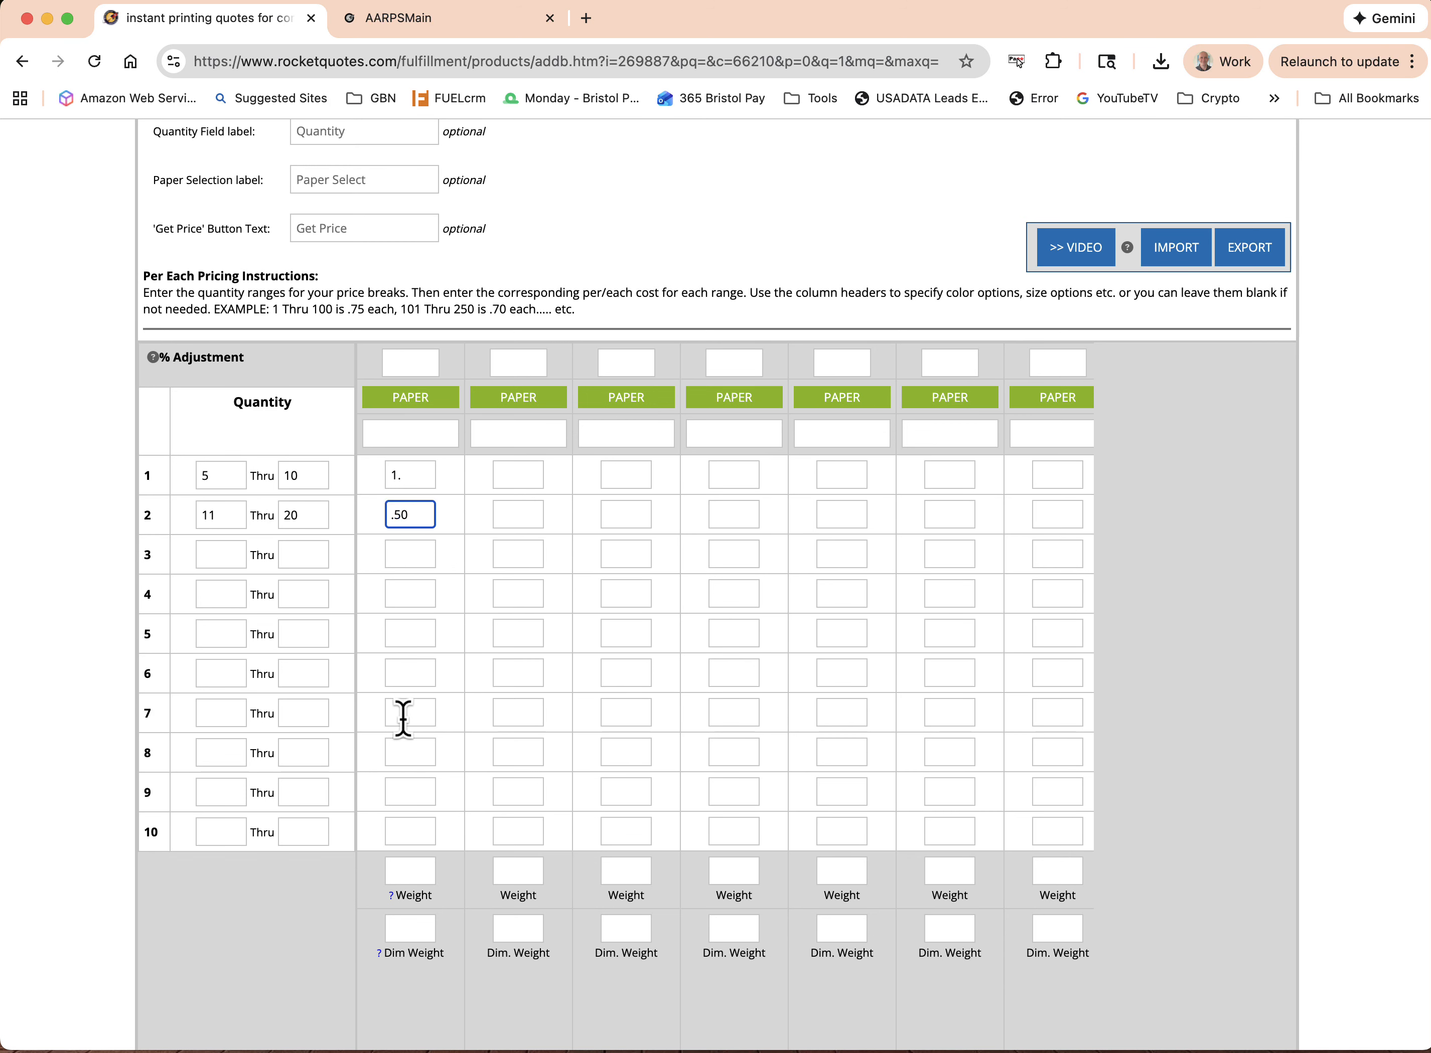
scroll(403, 719, "down", 3)
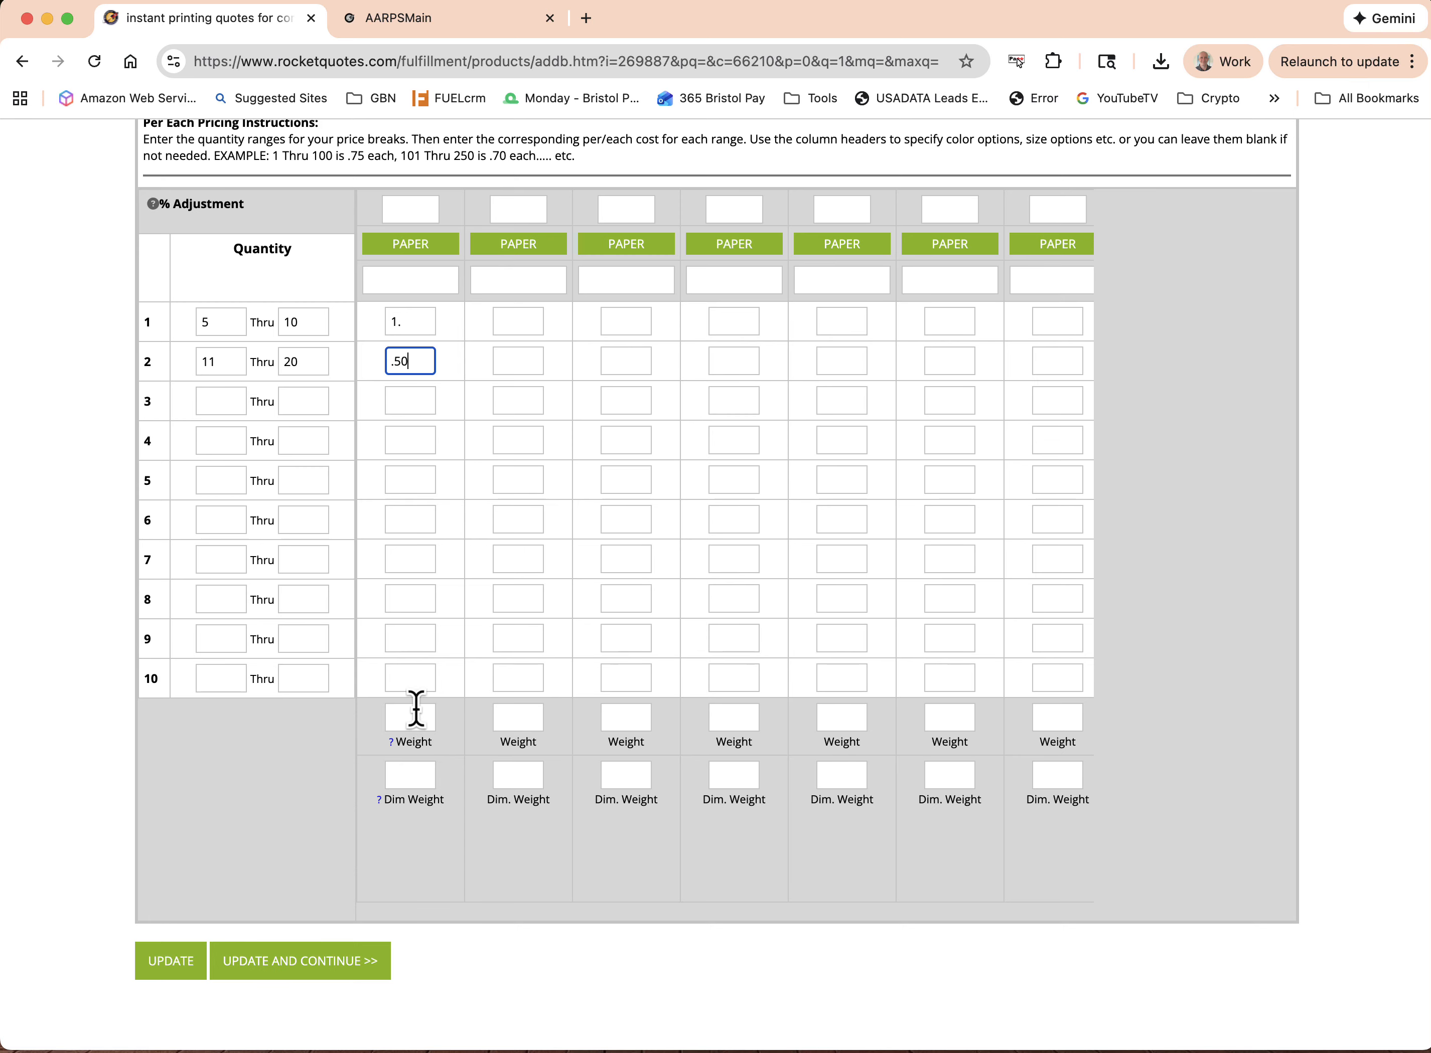
left_click(308, 959)
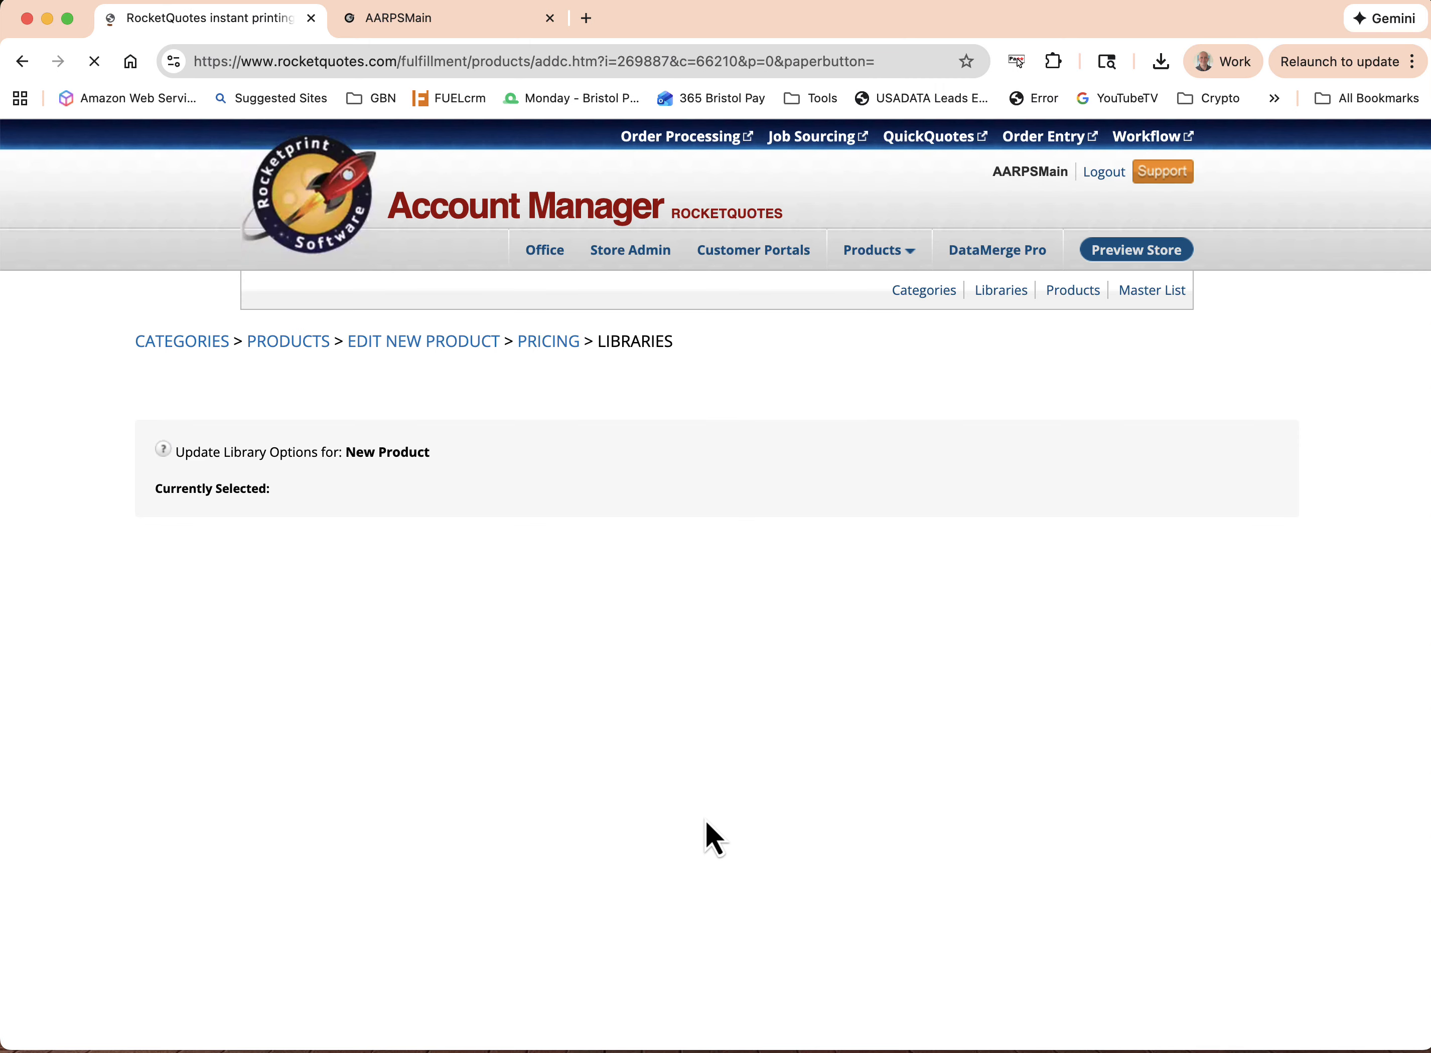
Review the available library options, including the Folding choices, leave them unselected, and save to finish adding New Product
scroll(706, 820, "down", 4)
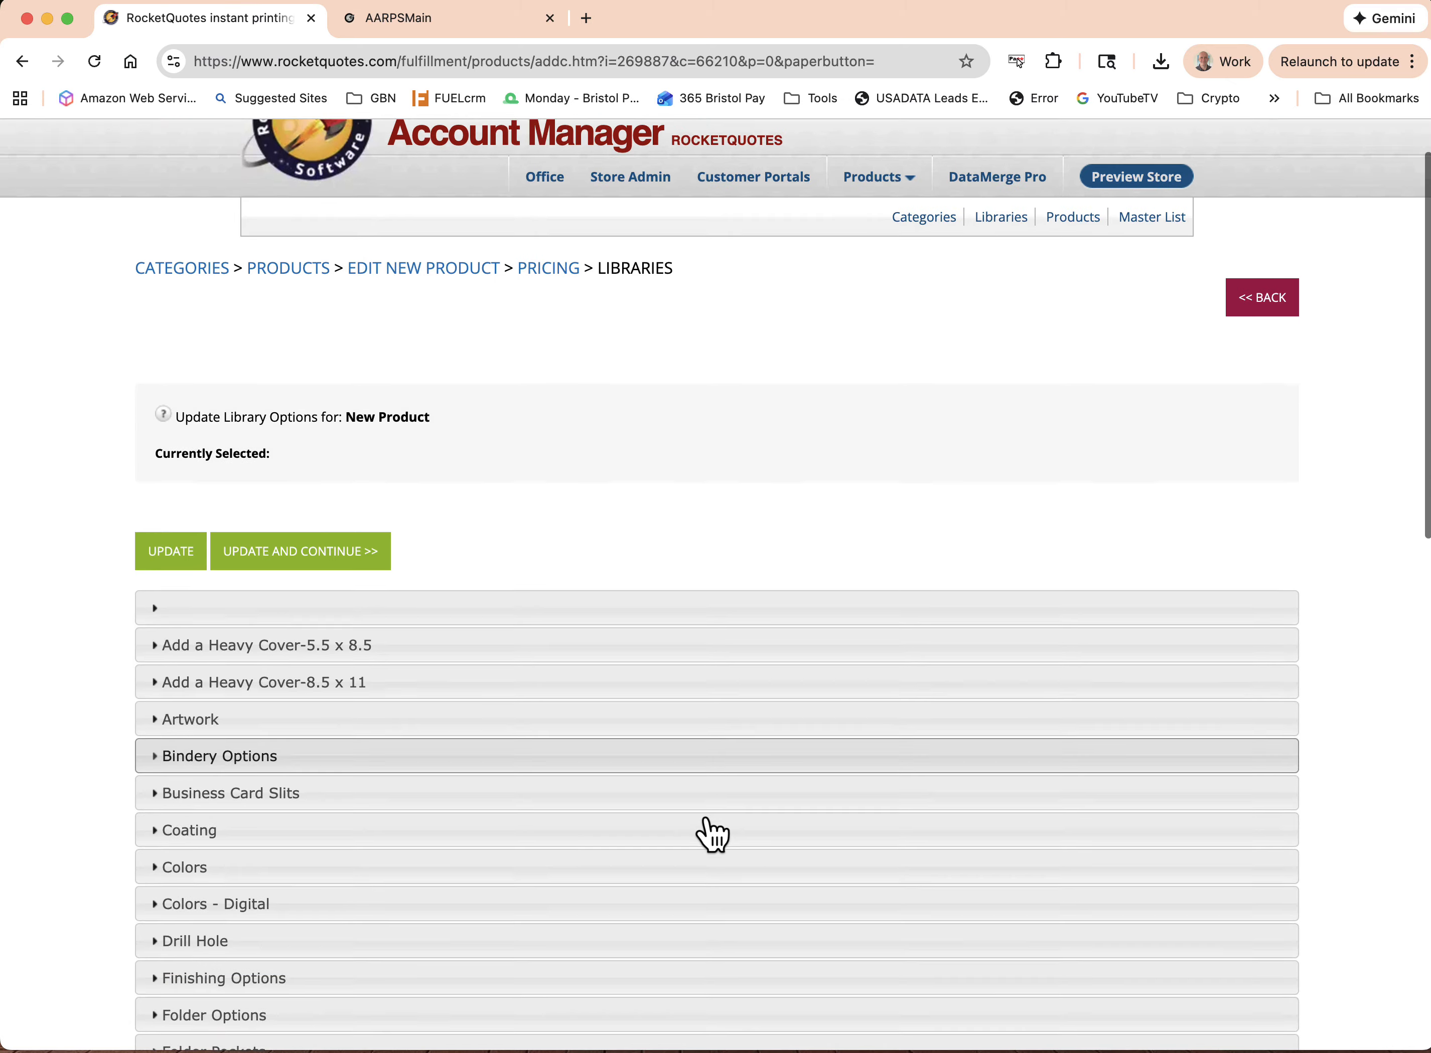
scroll(707, 819, "down", 10)
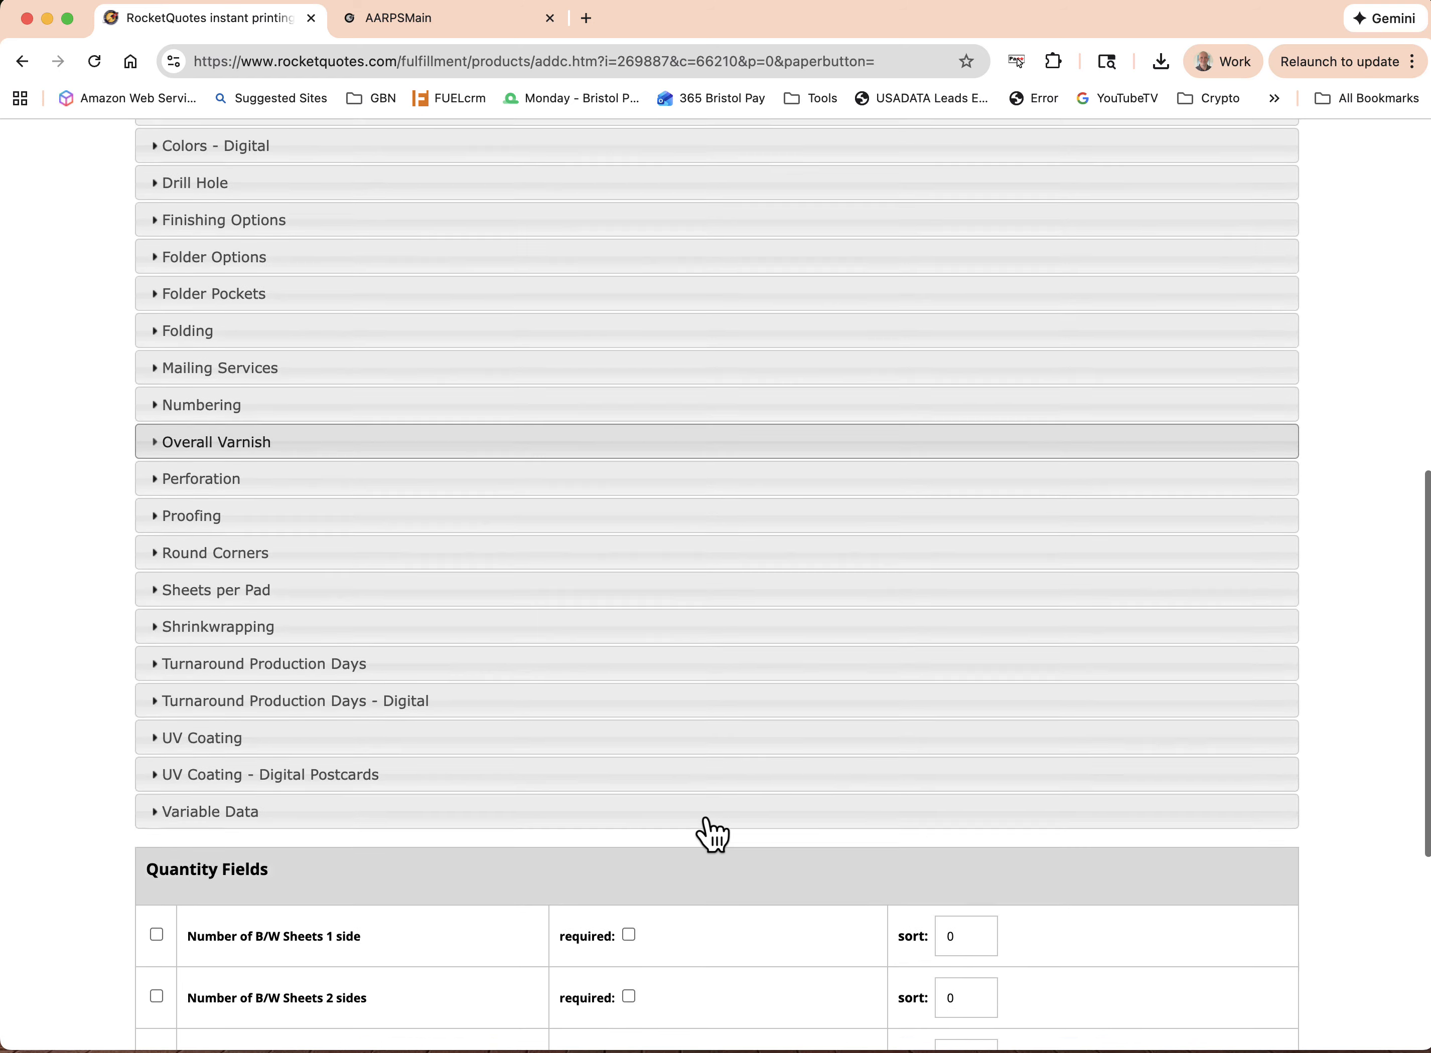
scroll(706, 820, "down", 5)
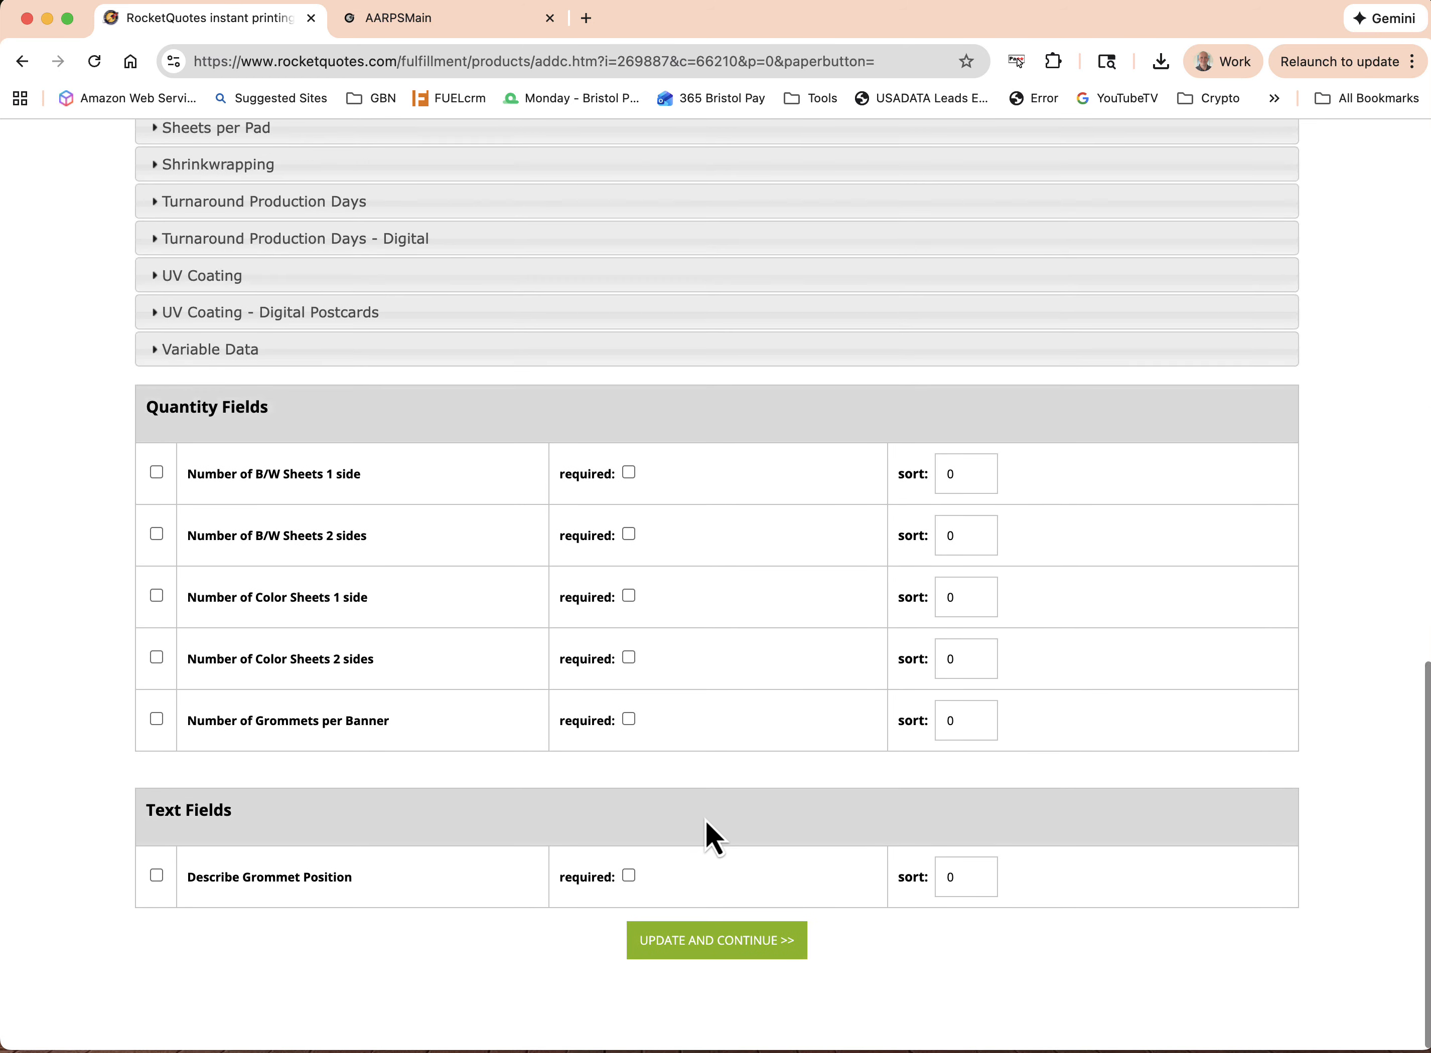
scroll(705, 821, "up", 11)
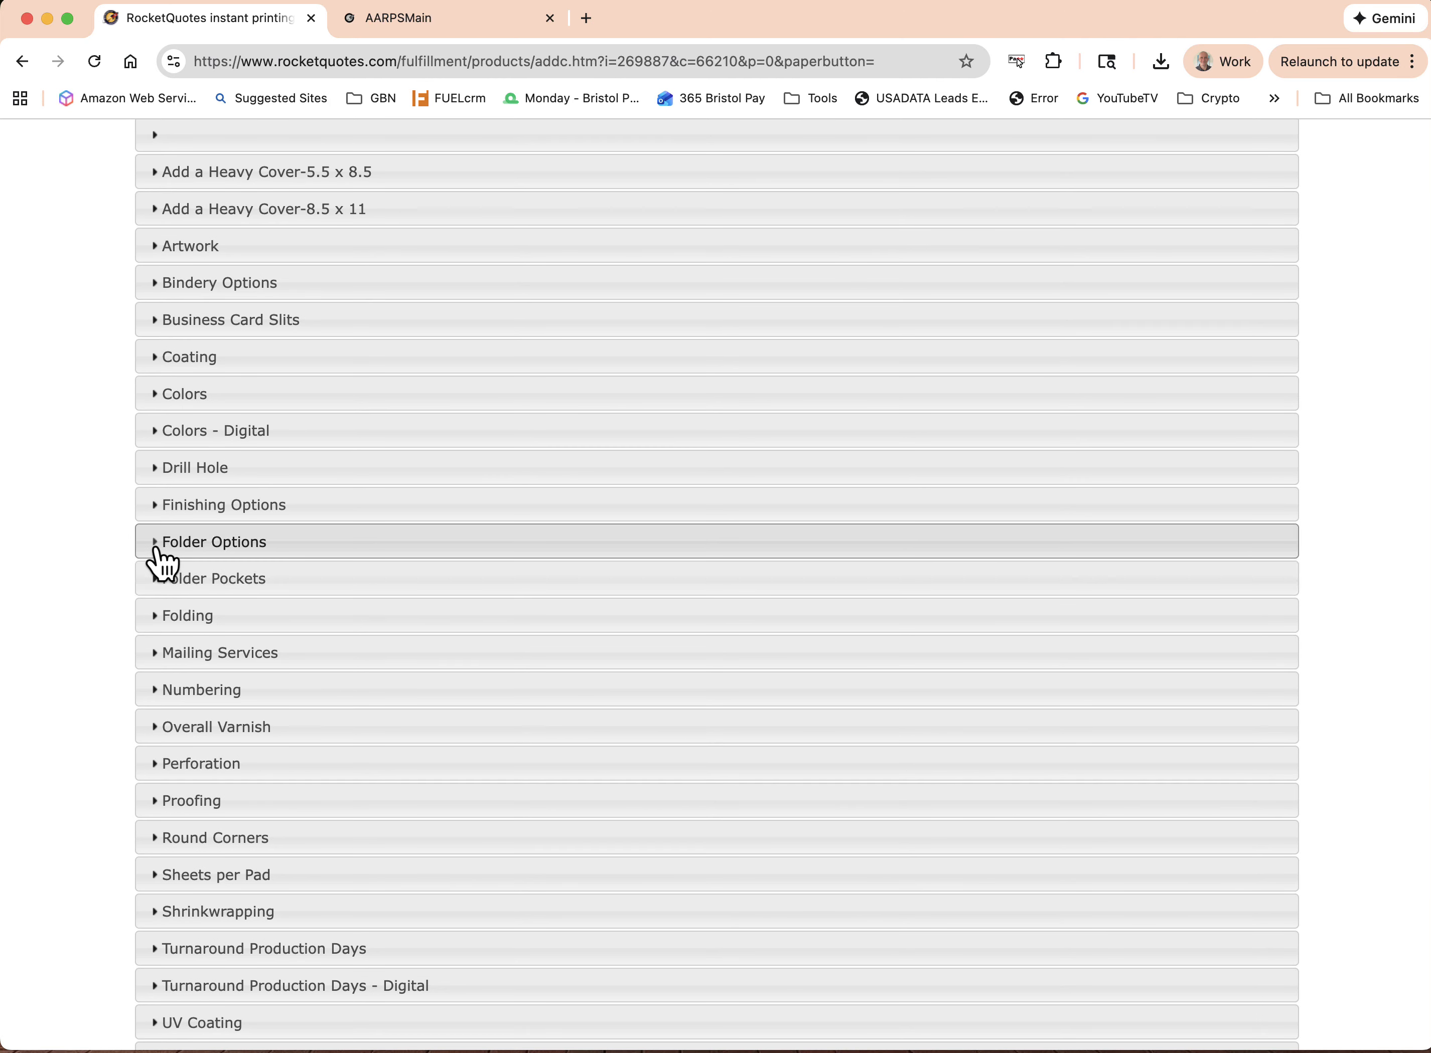
scroll(160, 566, "down", 5)
left_click(153, 310)
scroll(562, 536, "down", 4)
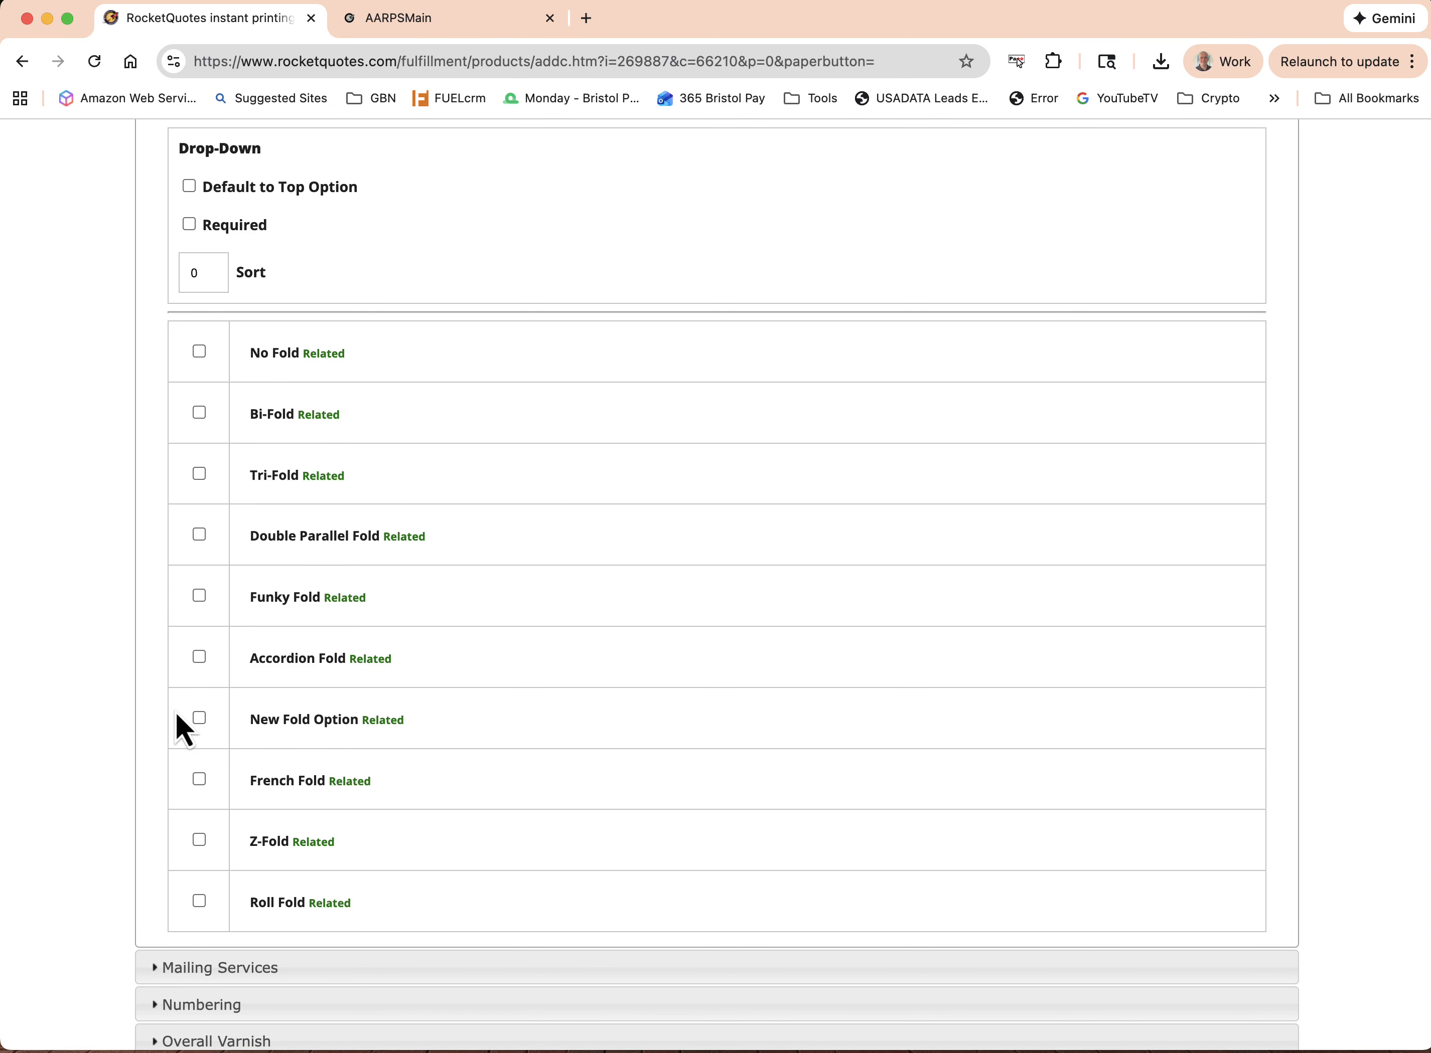
scroll(704, 819, "up", 15)
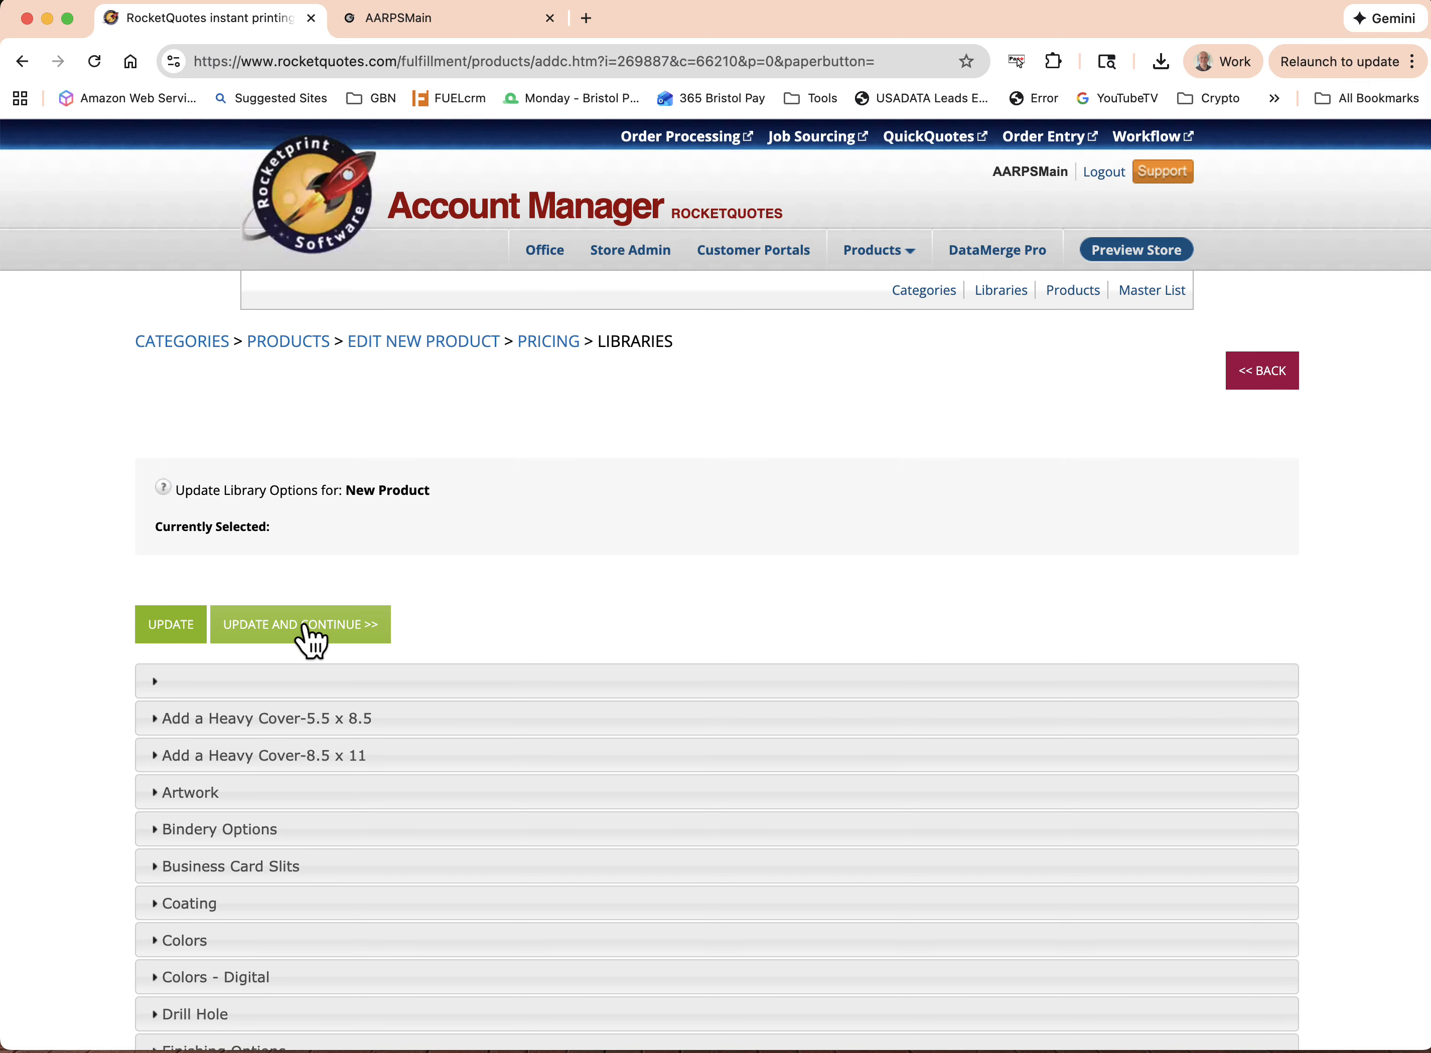
left_click(309, 636)
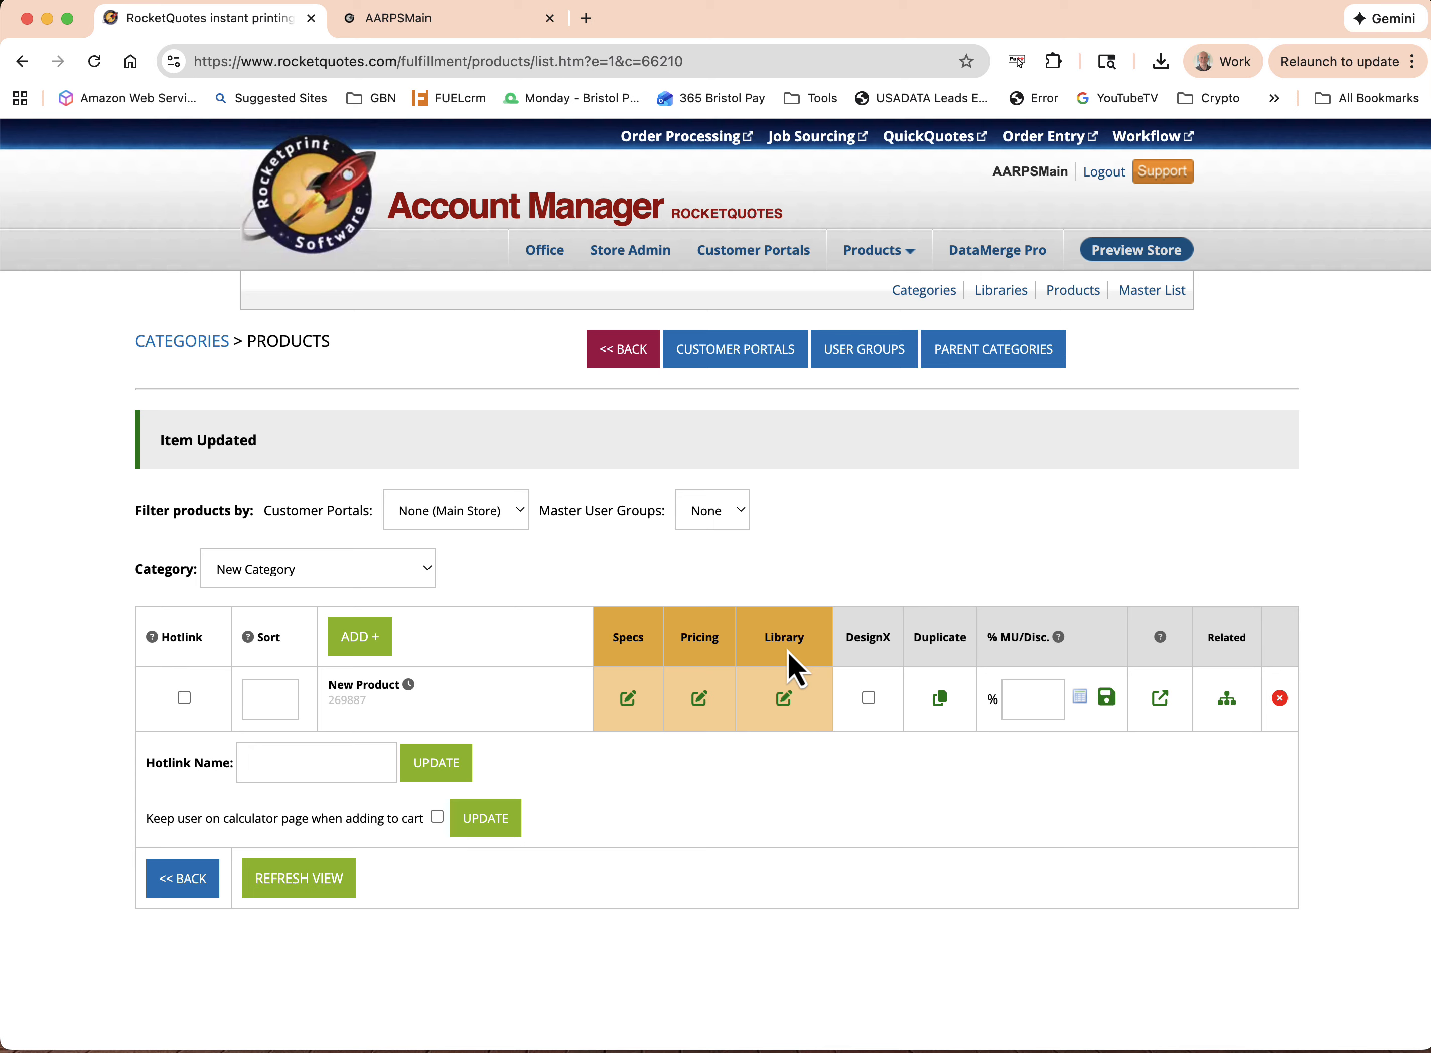
Open the Libraries page and view the name, nickname and type fields for adding a library
left_click(1005, 292)
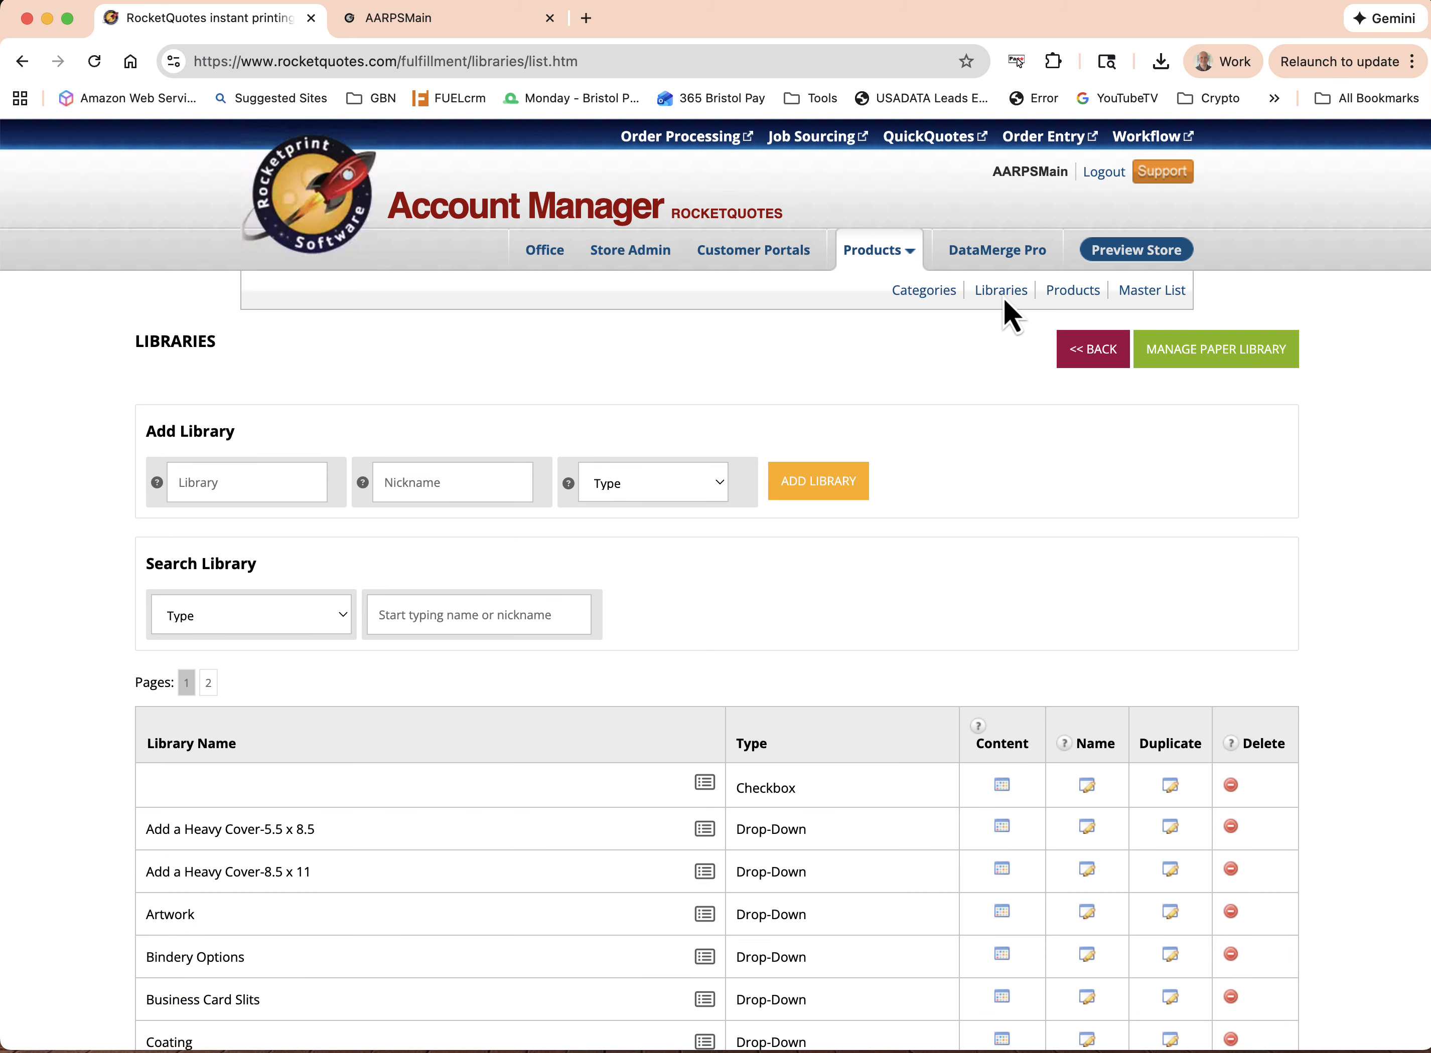
scroll(1009, 540, "down", 3)
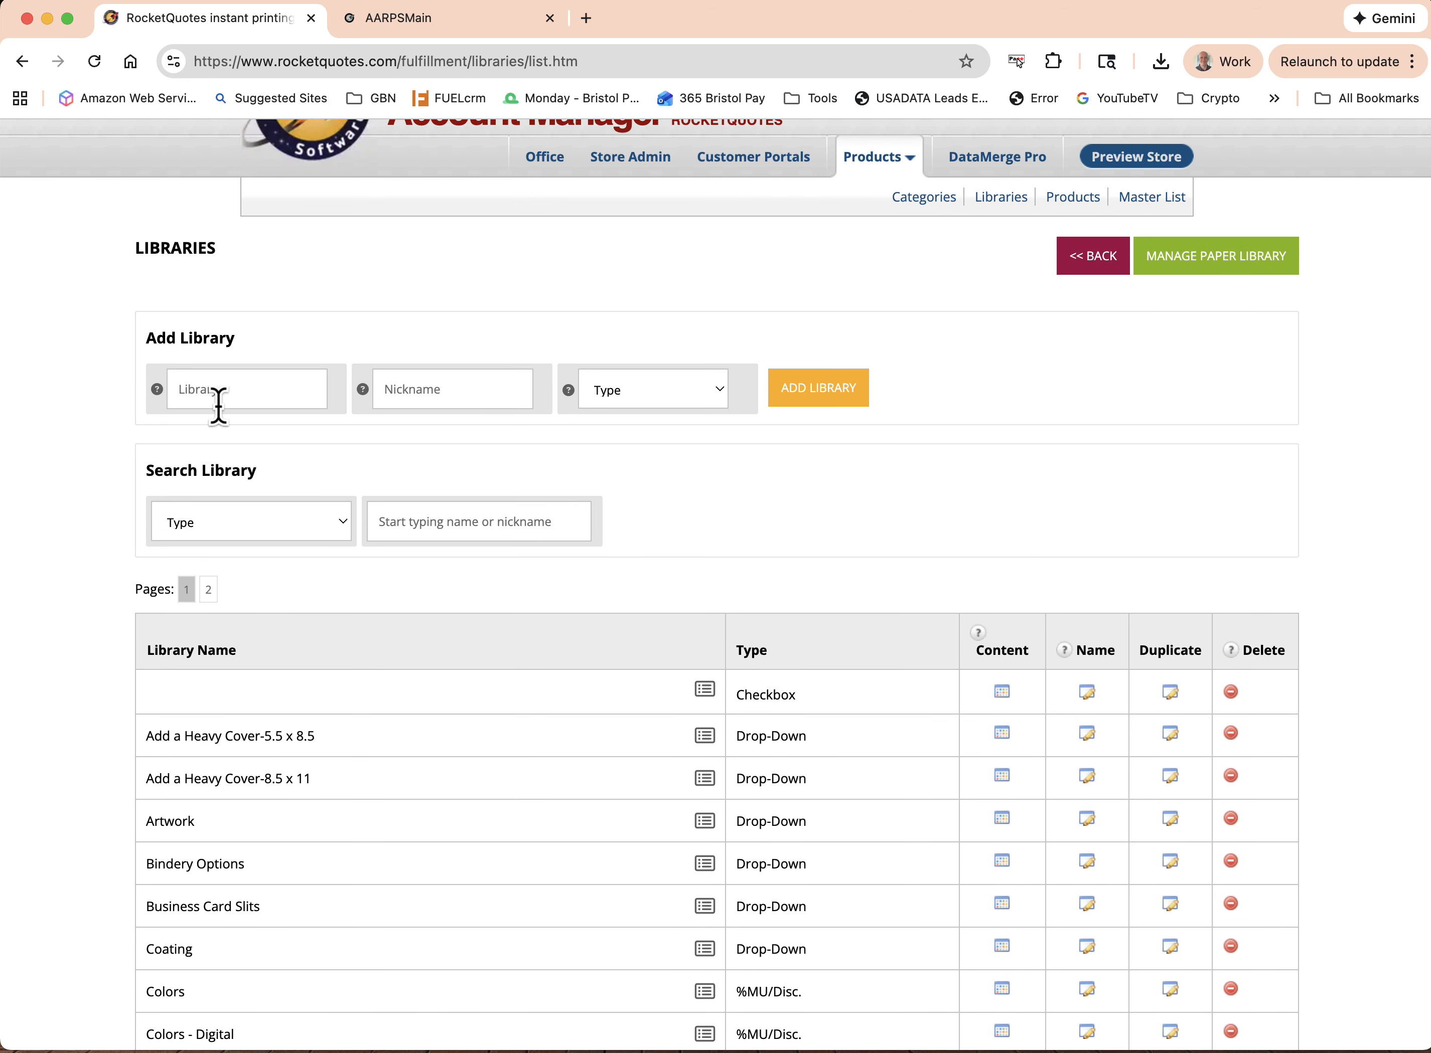
left_click(217, 387)
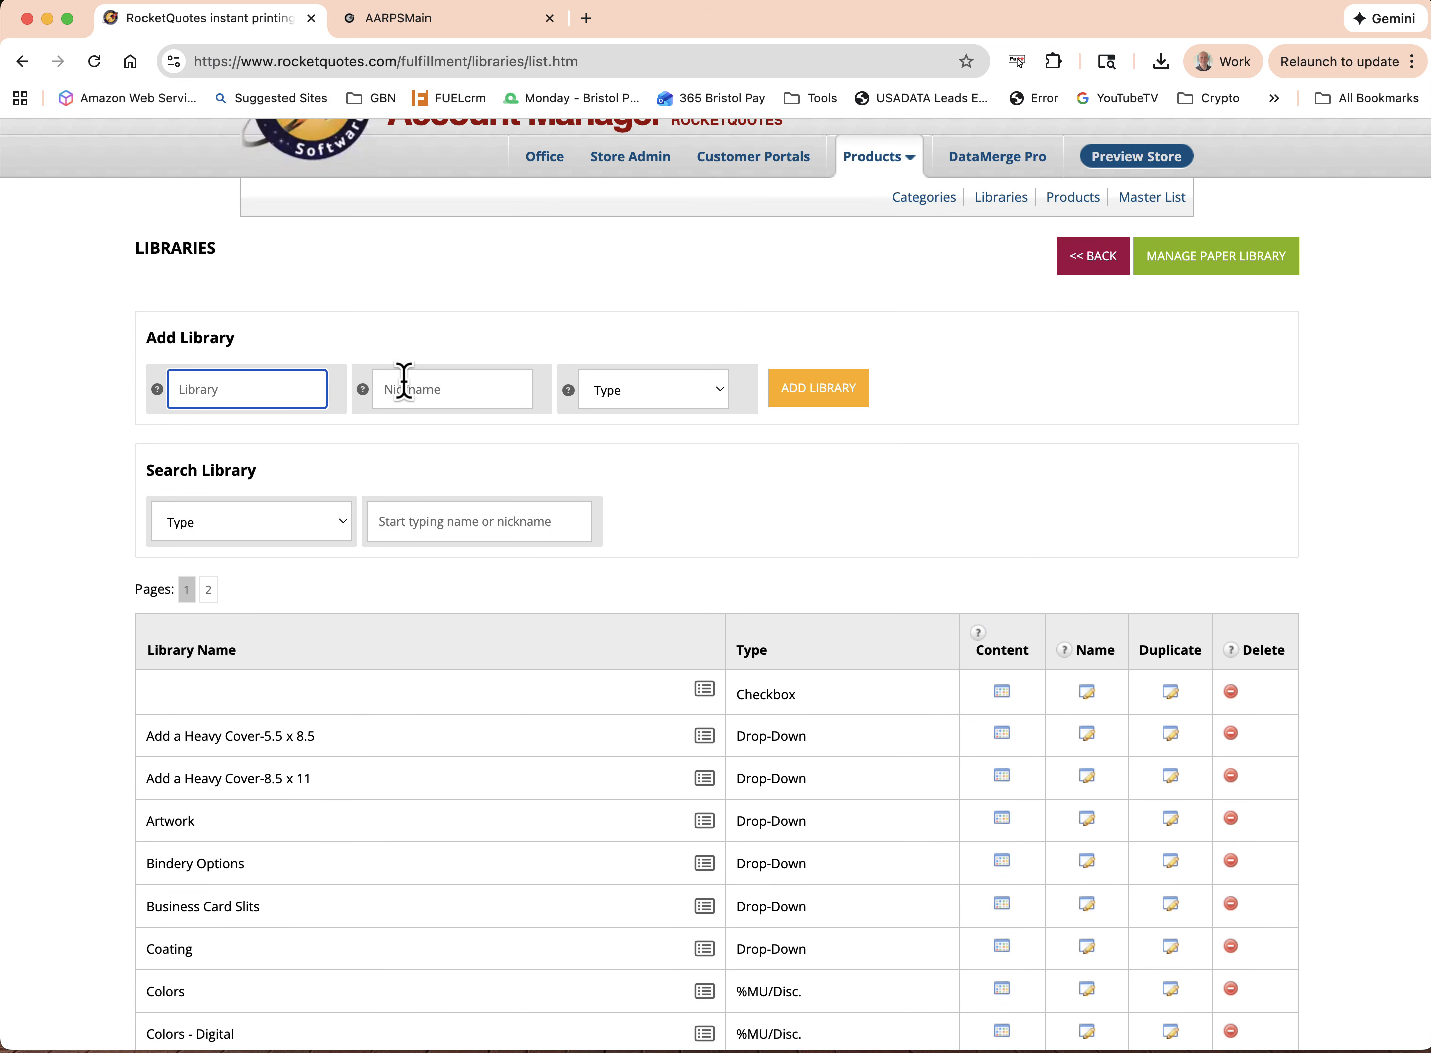
View the nickname field and the selectable library types for adding a library, leaving the type unselected
left_click(425, 390)
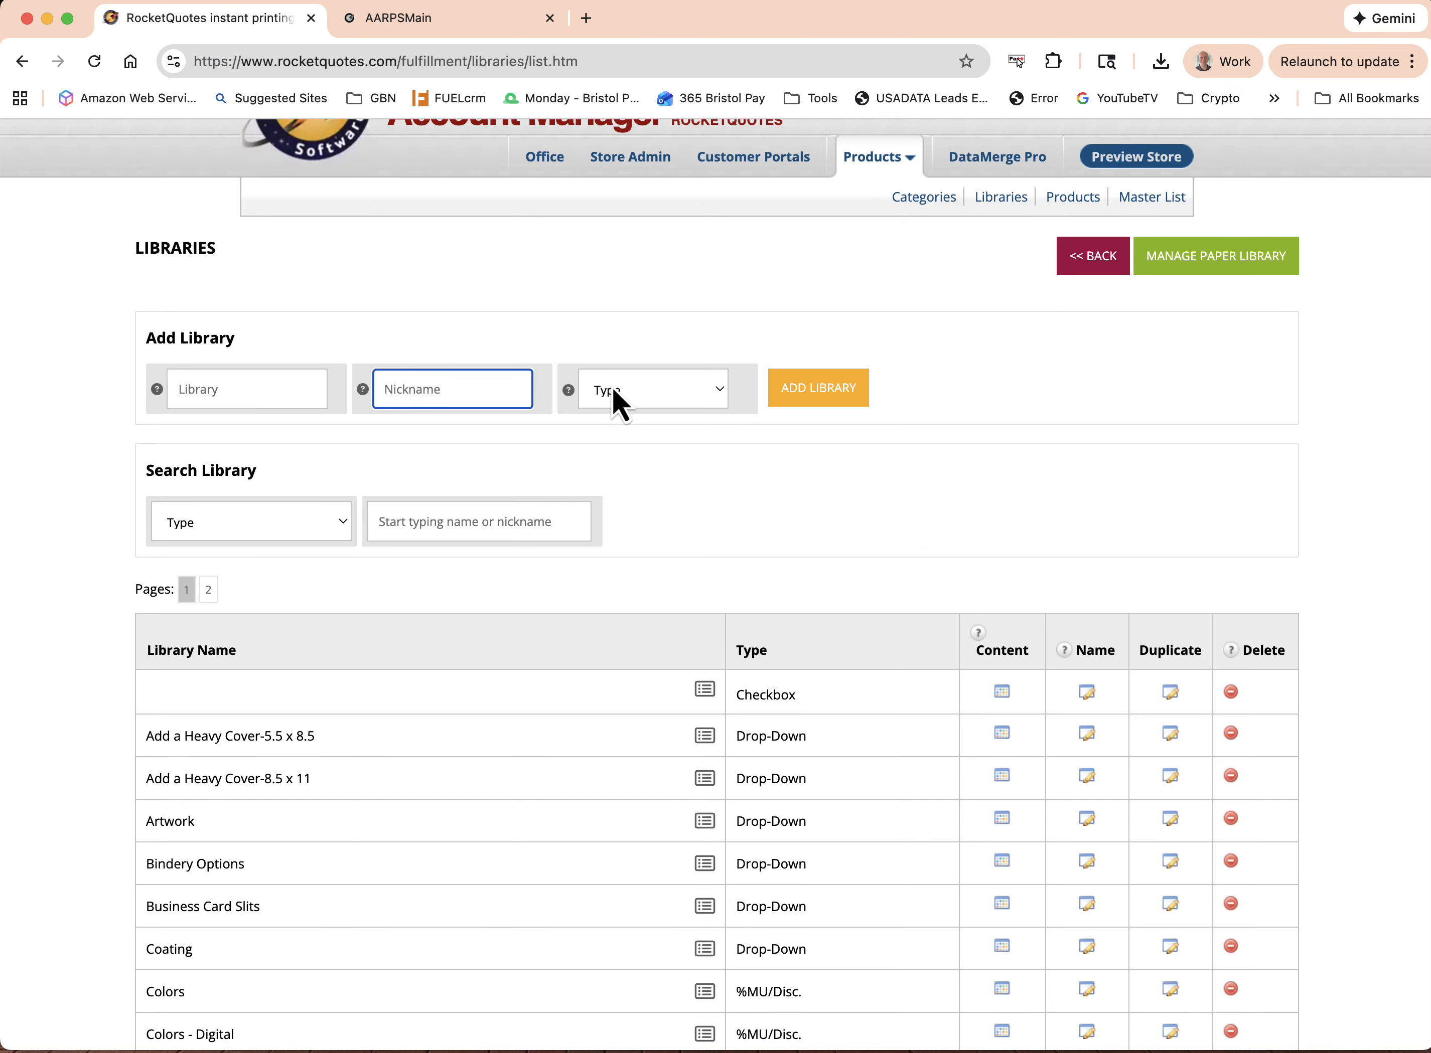
left_click(659, 404)
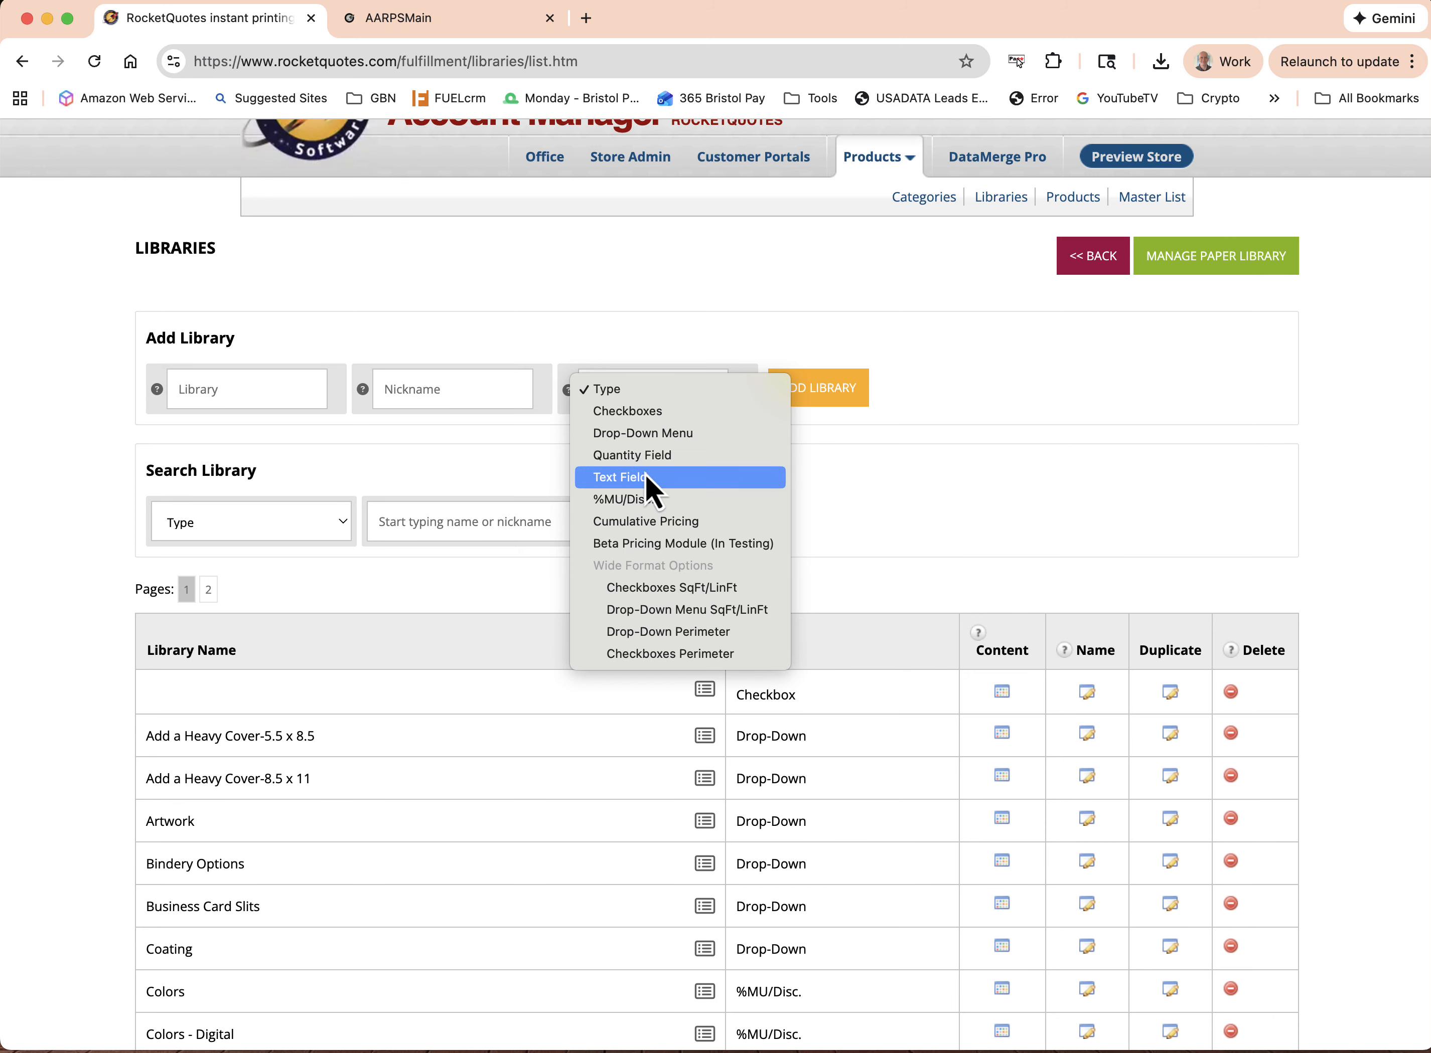
left_click(854, 475)
Check which products use the Folding library, and close the product list
scroll(853, 475, "down", 5)
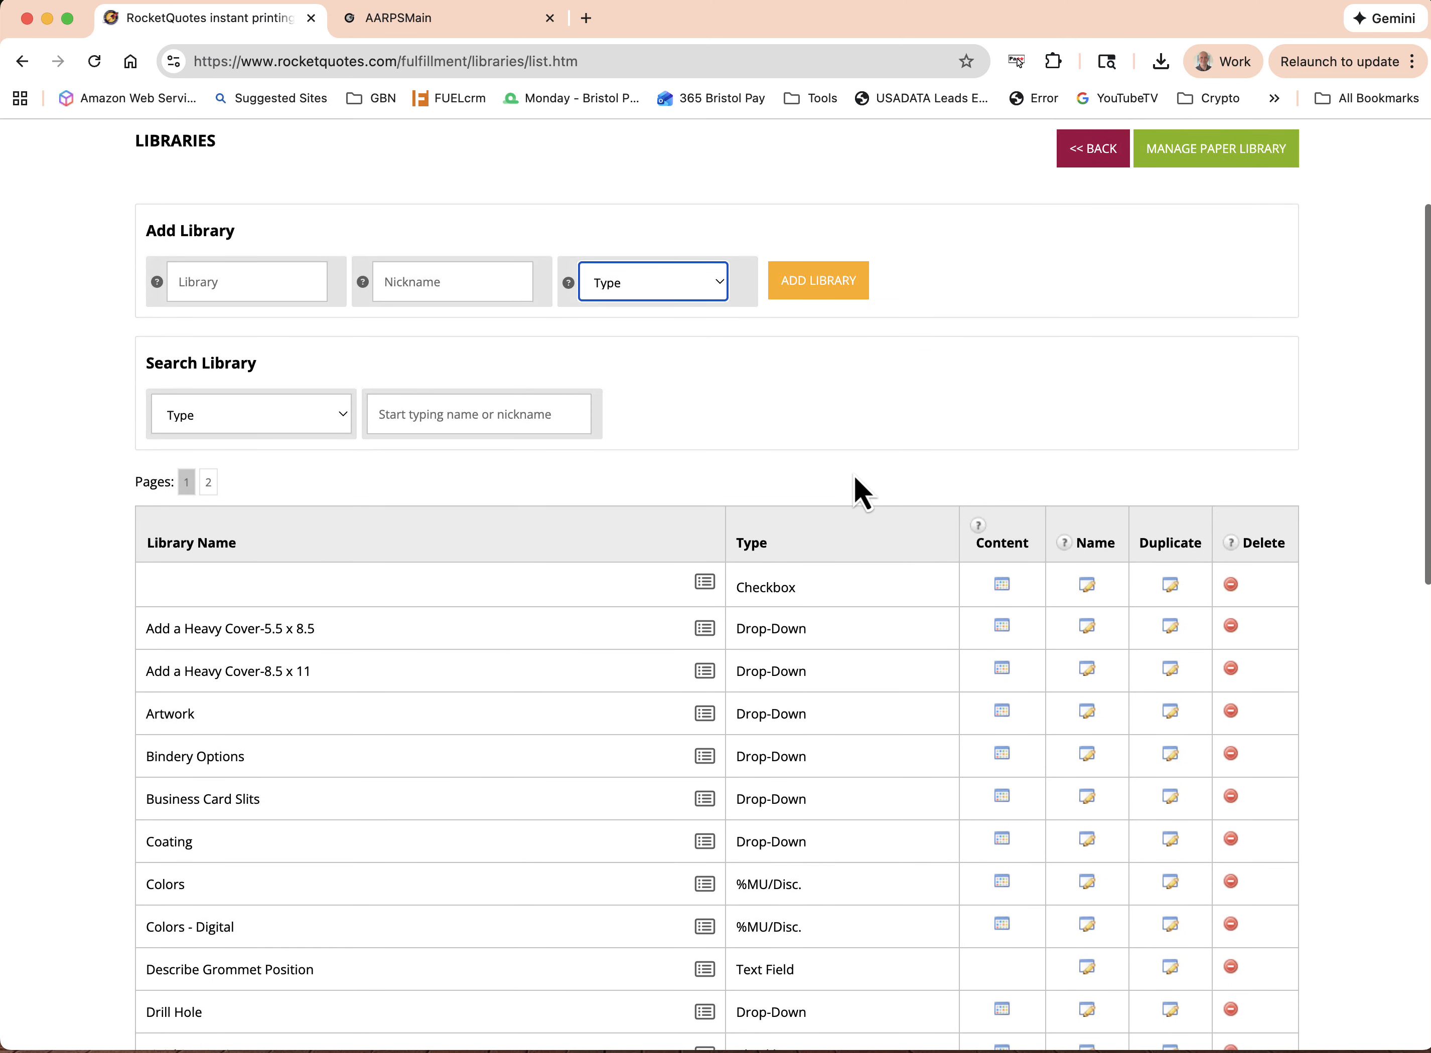
scroll(854, 475, "down", 6)
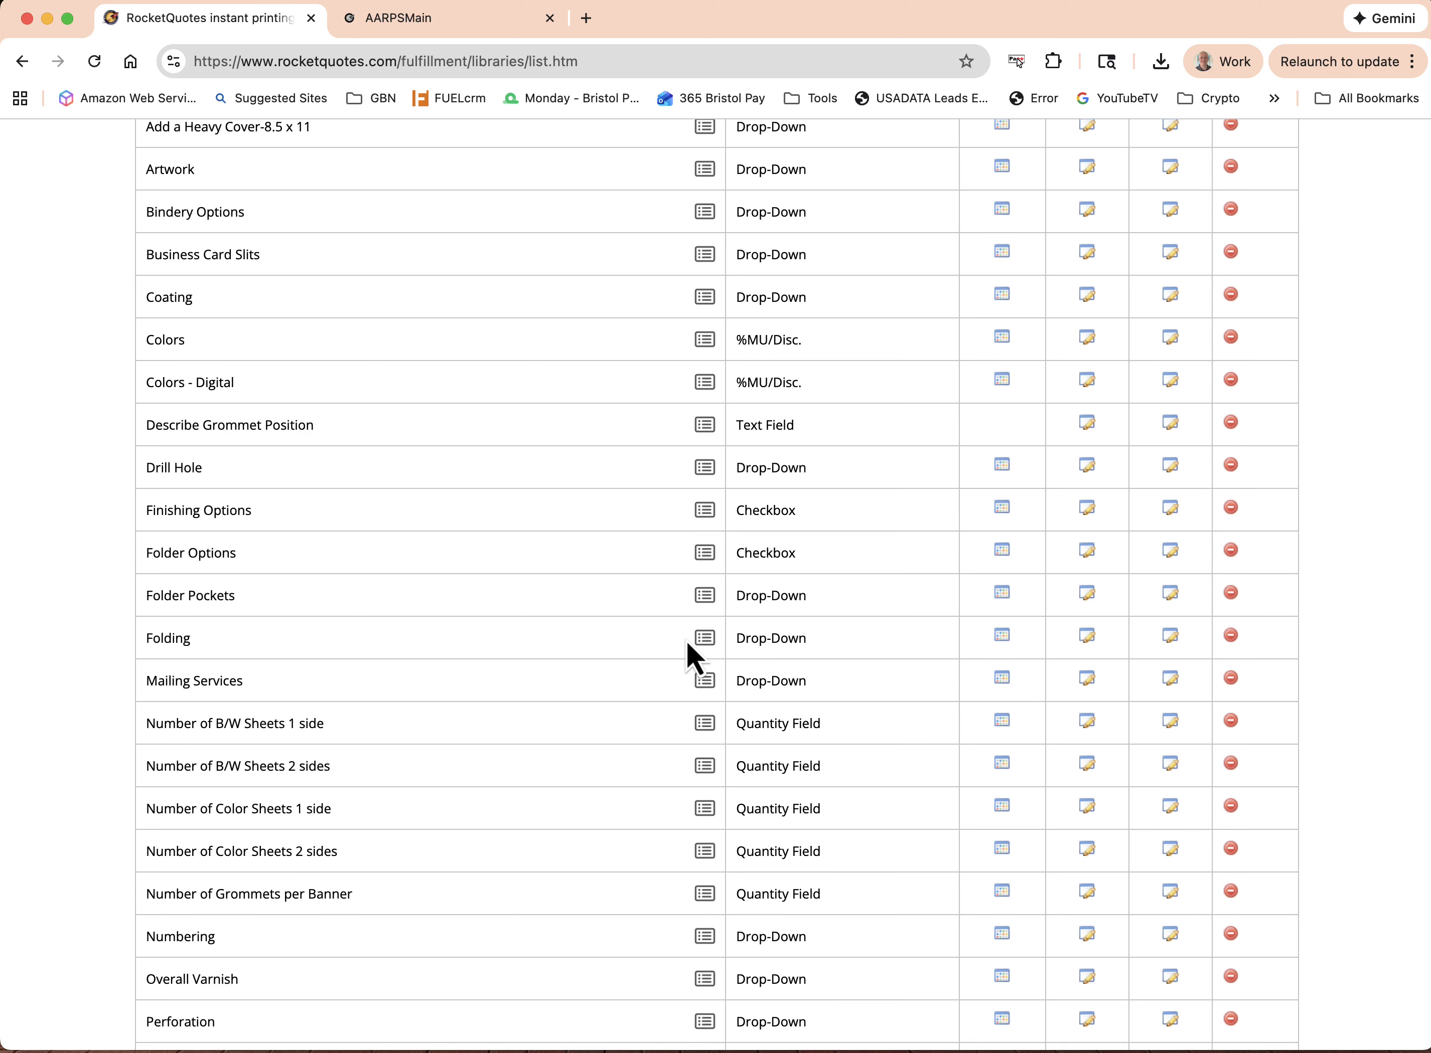
left_click(704, 638)
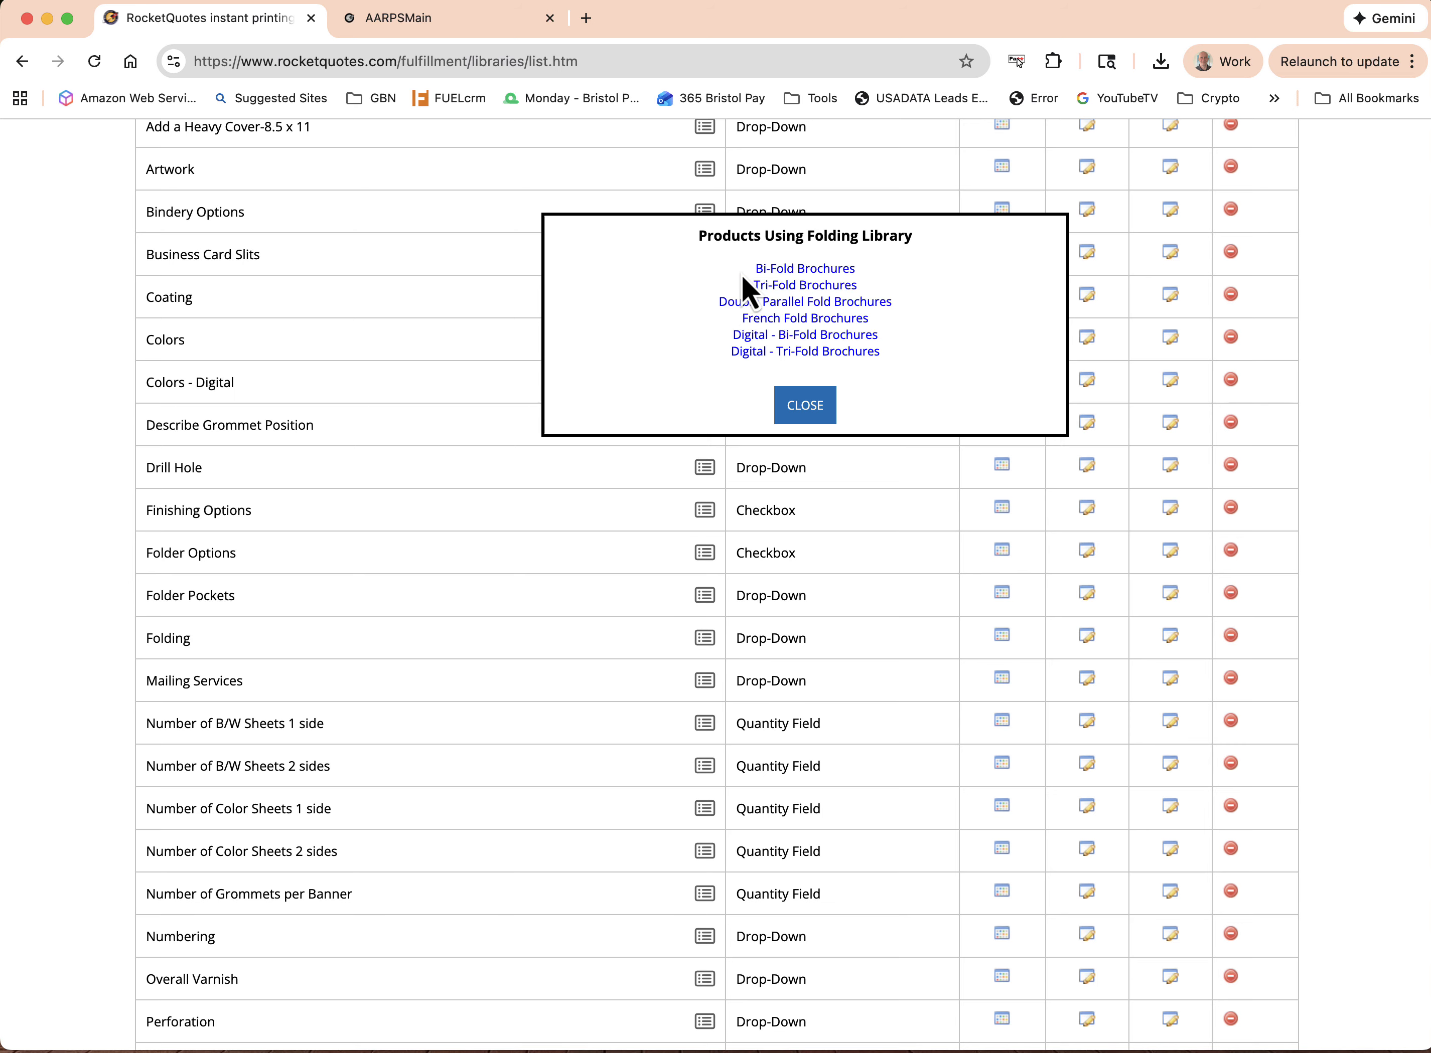
left_click(804, 407)
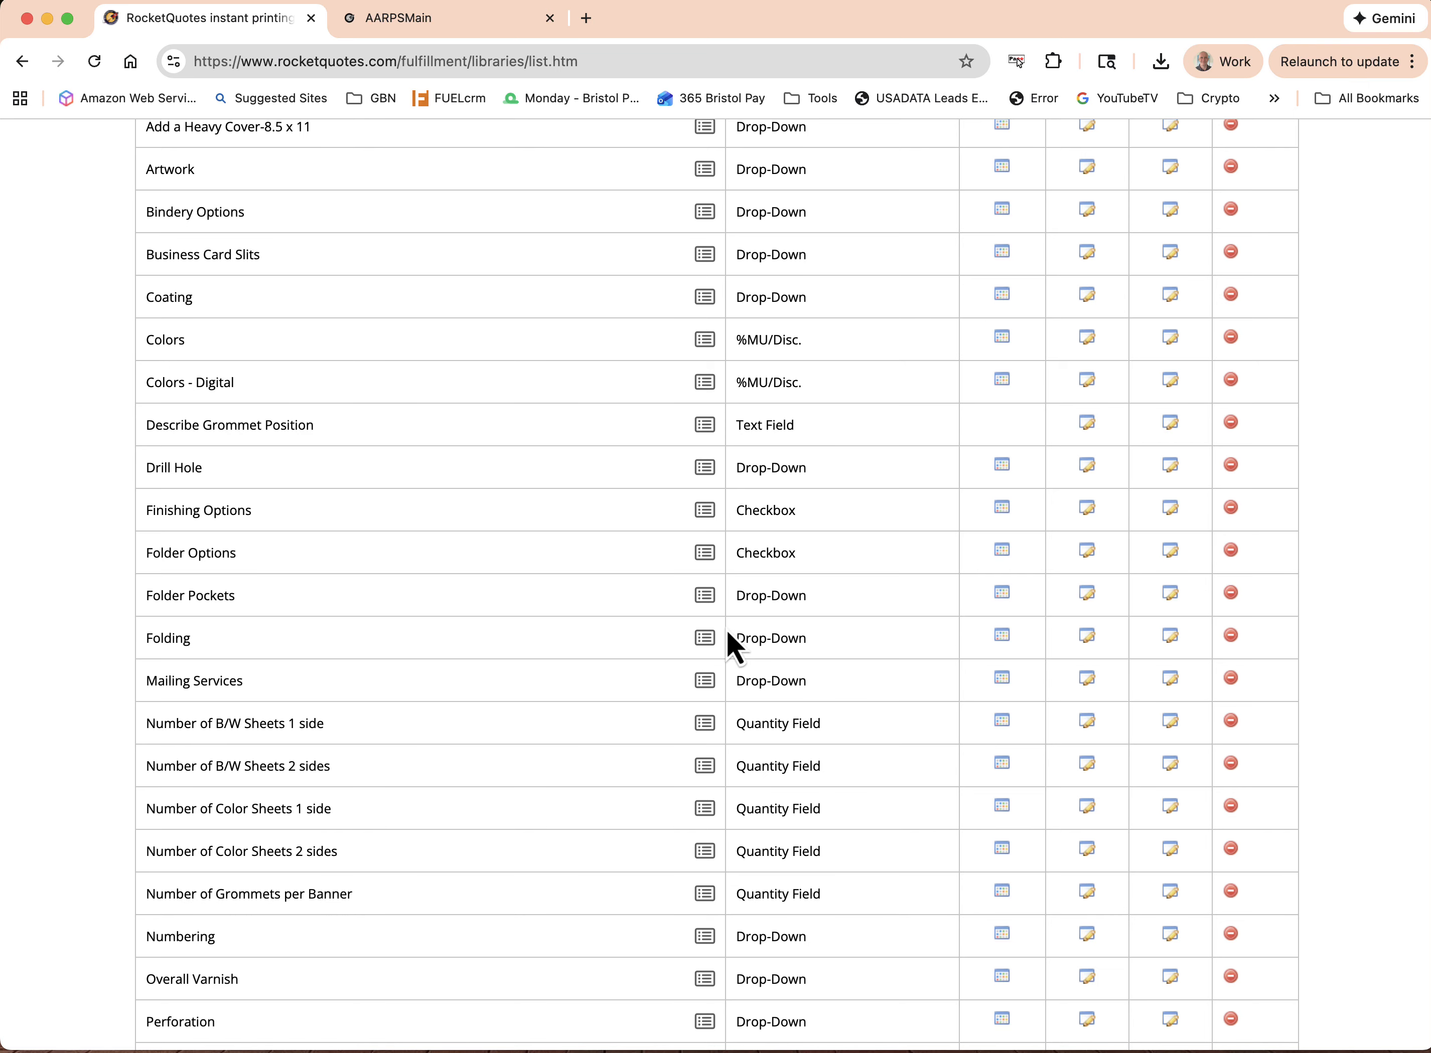
Open the Folding library's contents and examine its fold options, including the quantity ranges and cost per 1000 for Bi-Fold
left_click(1001, 636)
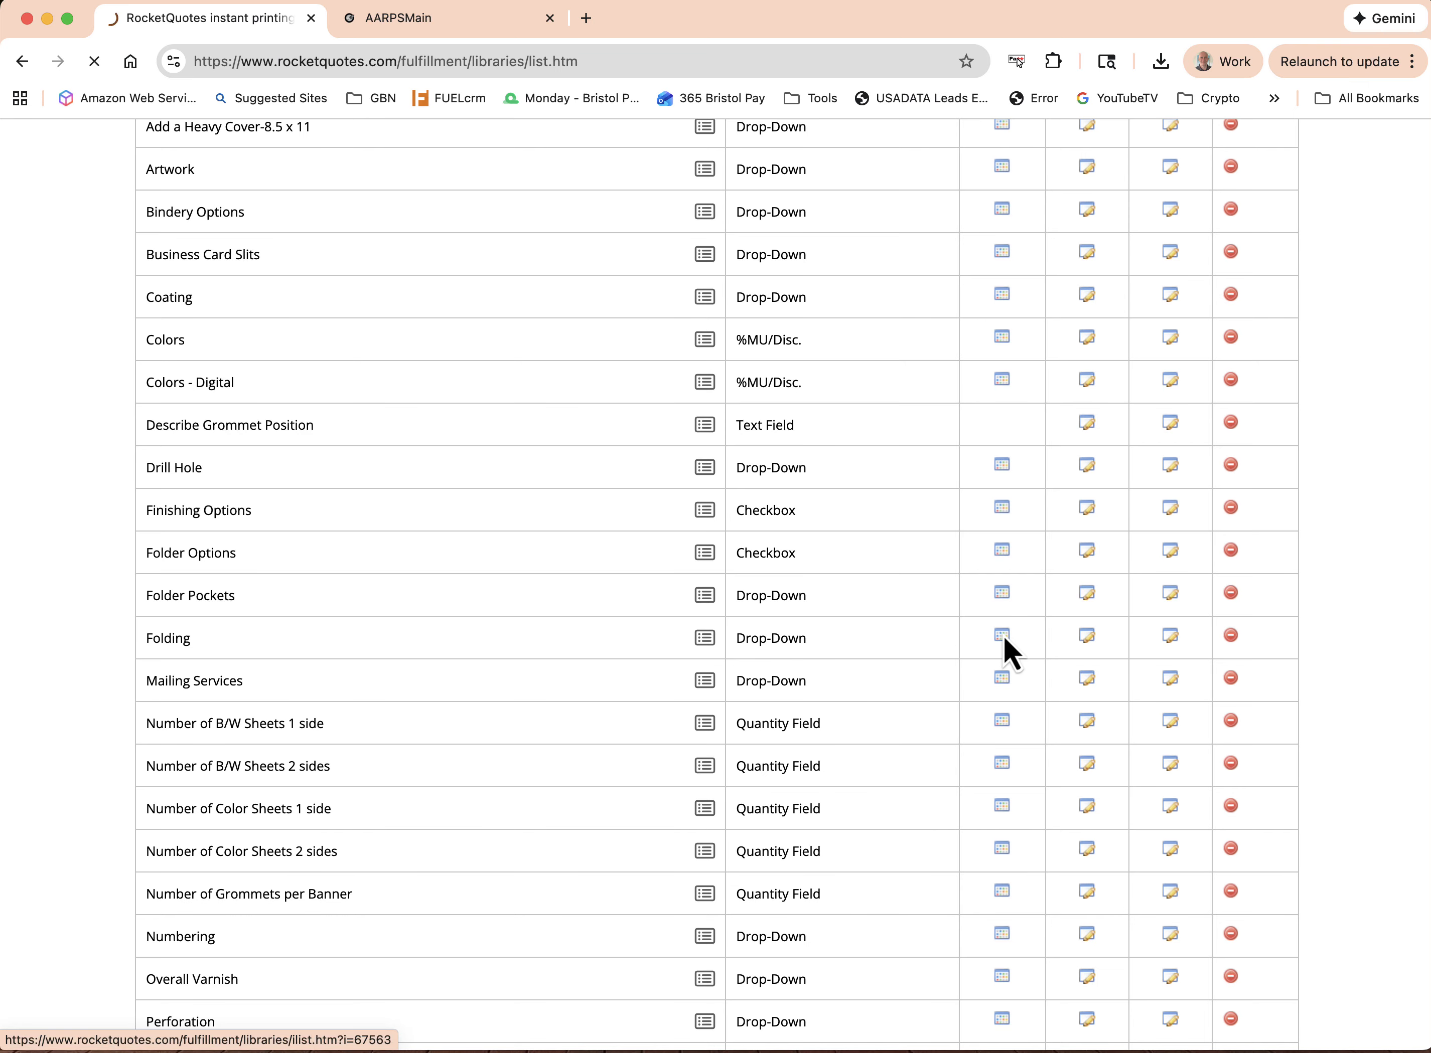
scroll(989, 599, "down", 6)
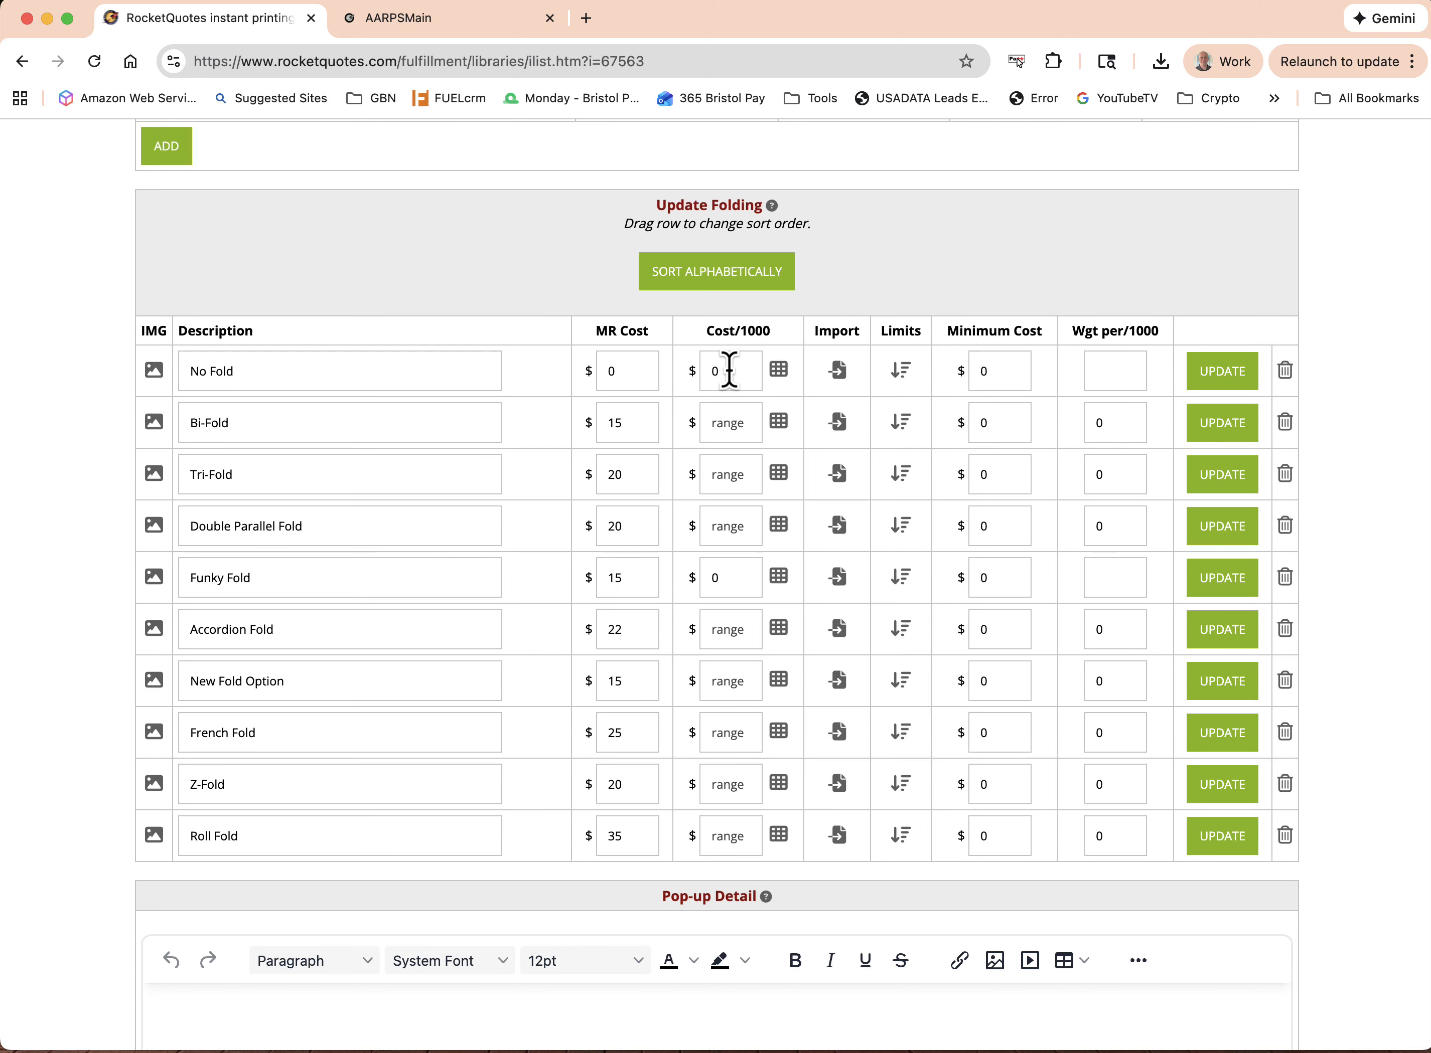
left_click(778, 422)
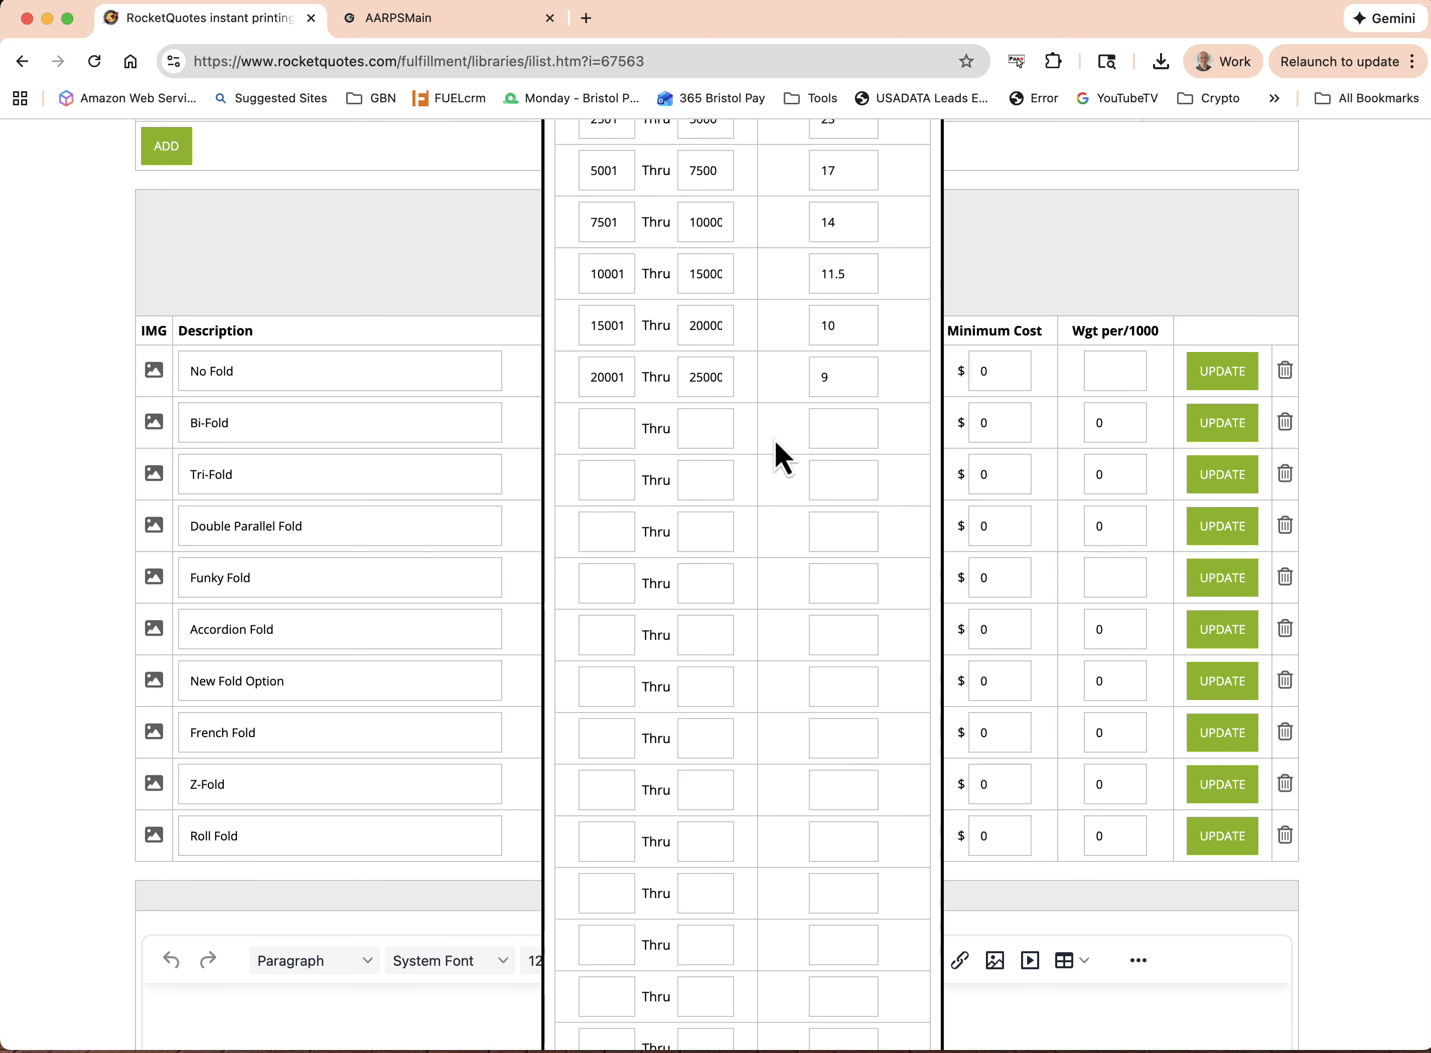
scroll(759, 556, "up", 2)
scroll(760, 558, "up", 3)
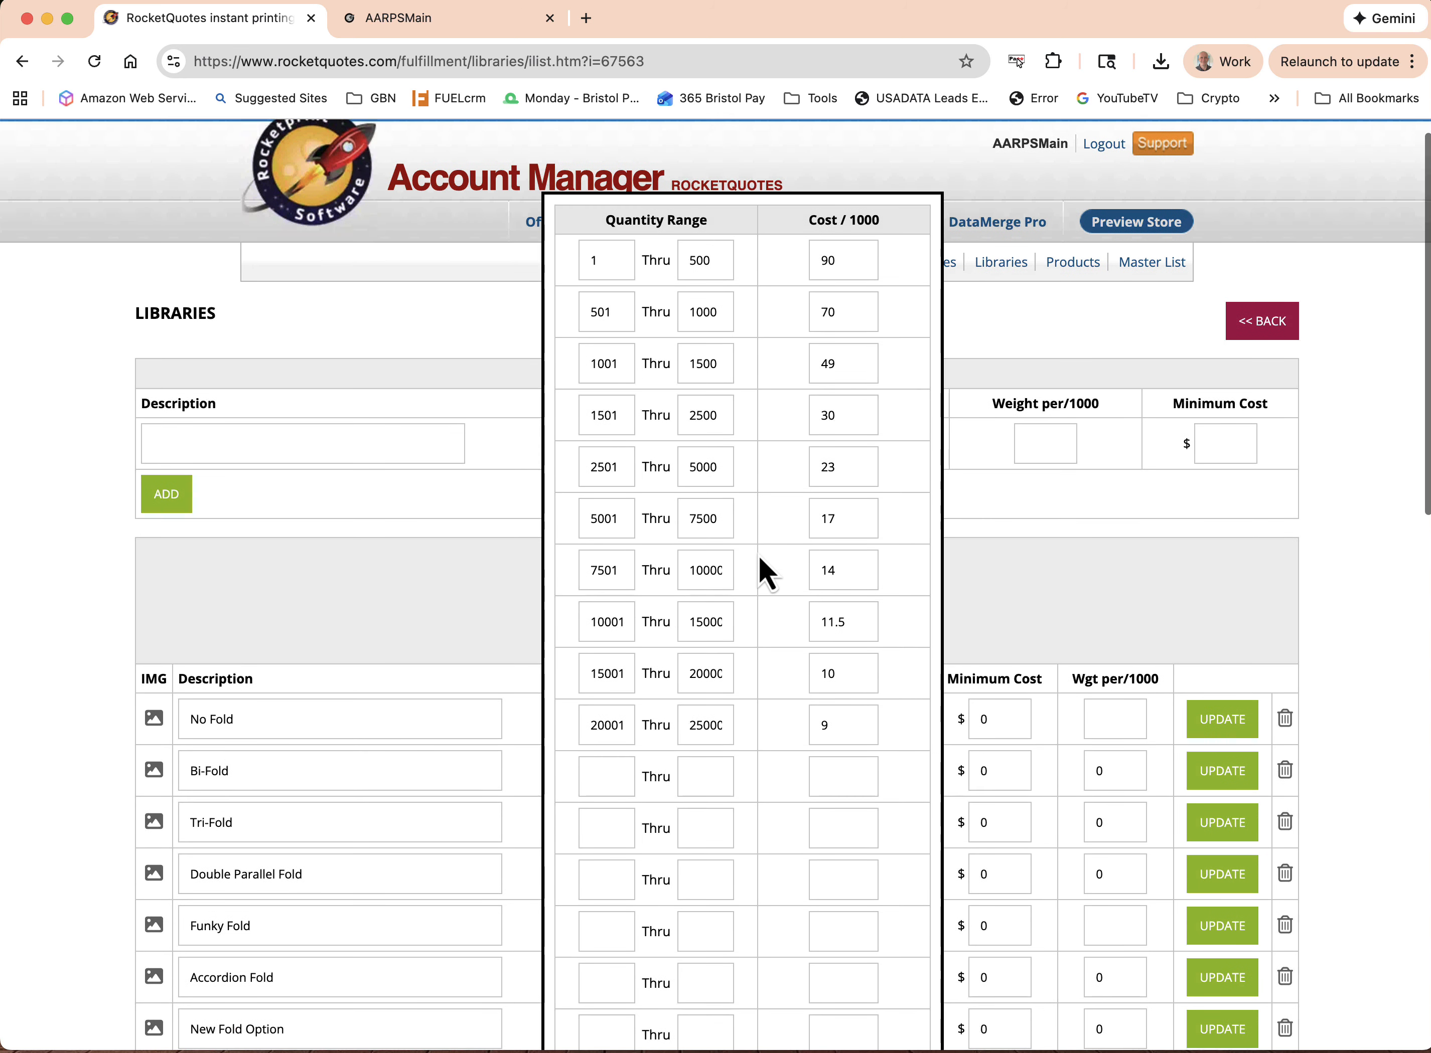
scroll(767, 573, "down", 12)
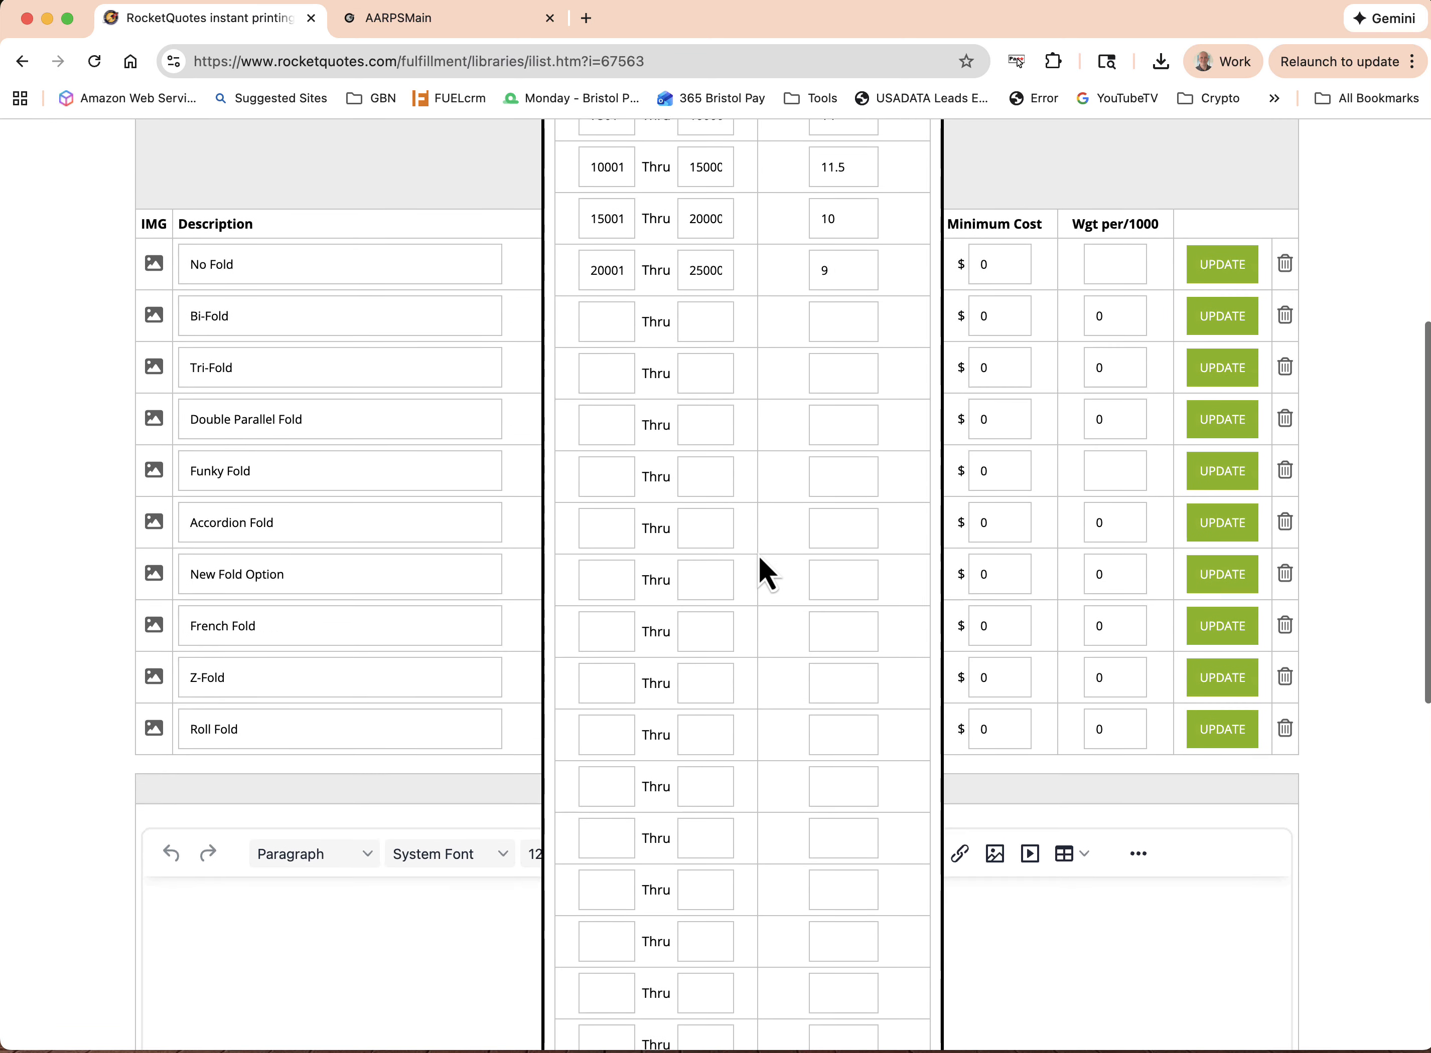
left_click(725, 772)
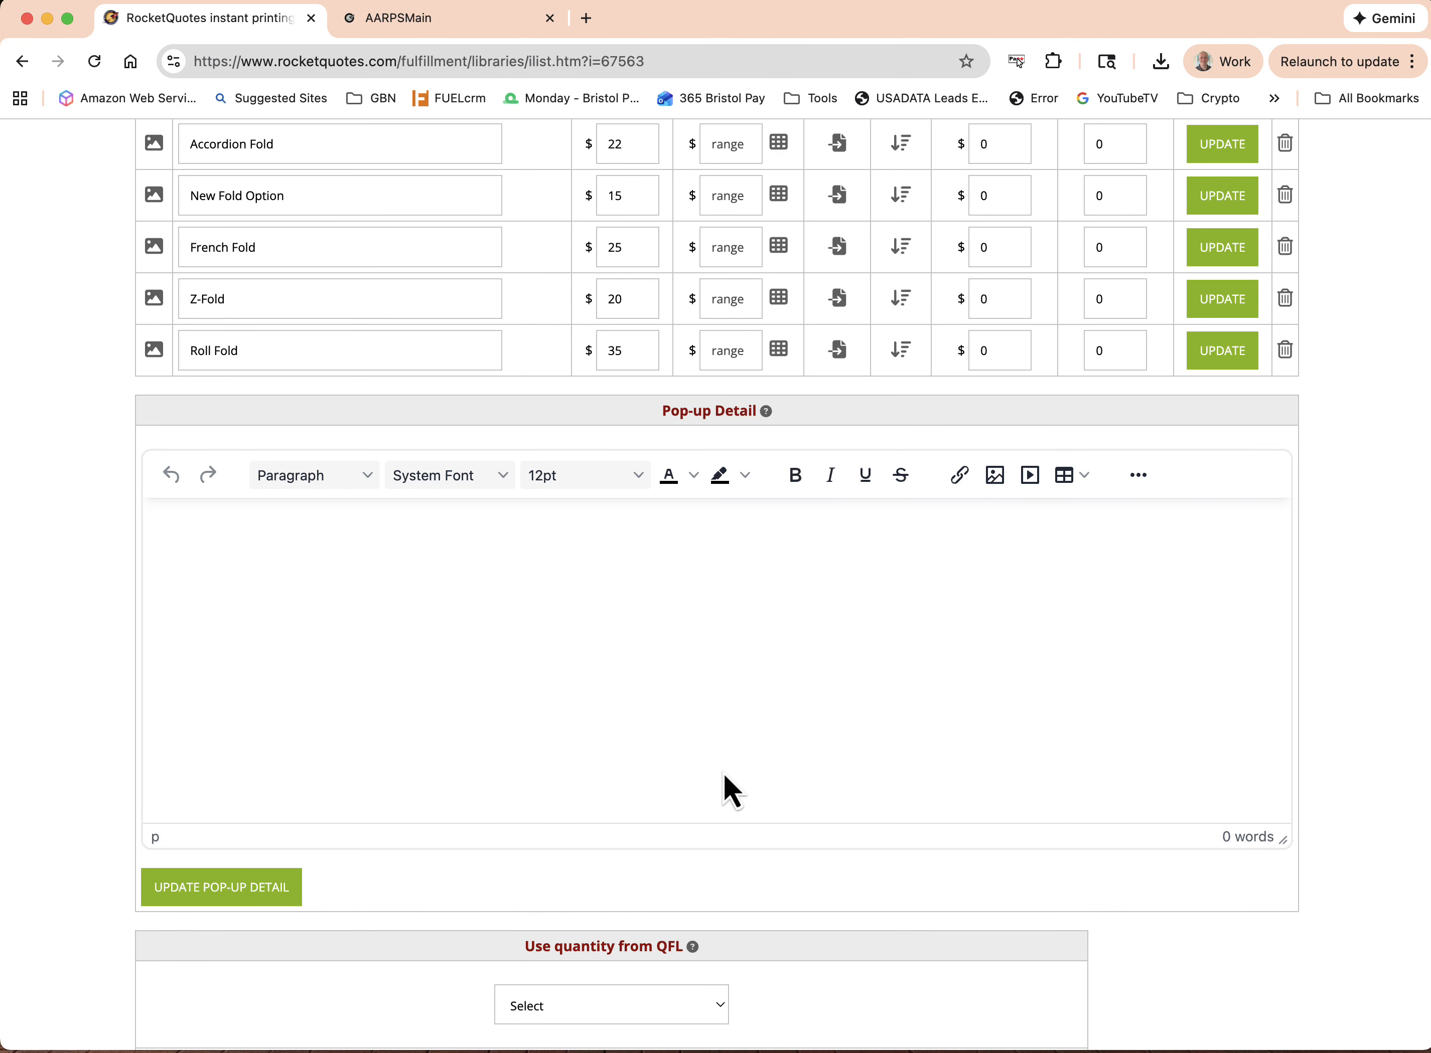
scroll(723, 773, "up", 3)
scroll(723, 647, "up", 3)
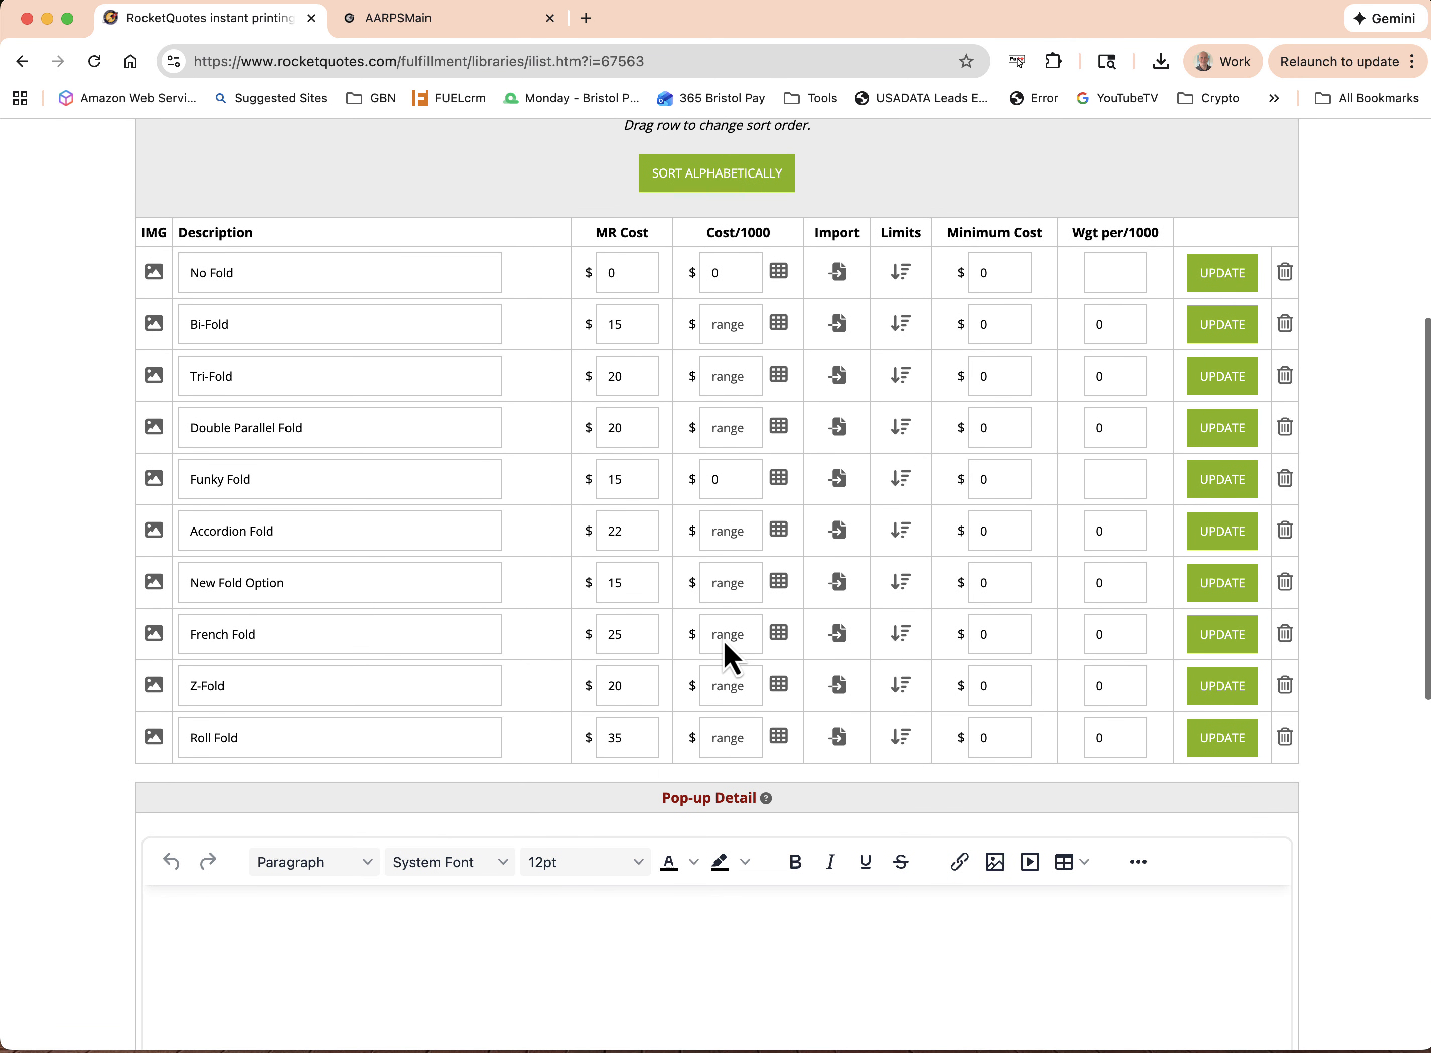
scroll(702, 589, "up", 1)
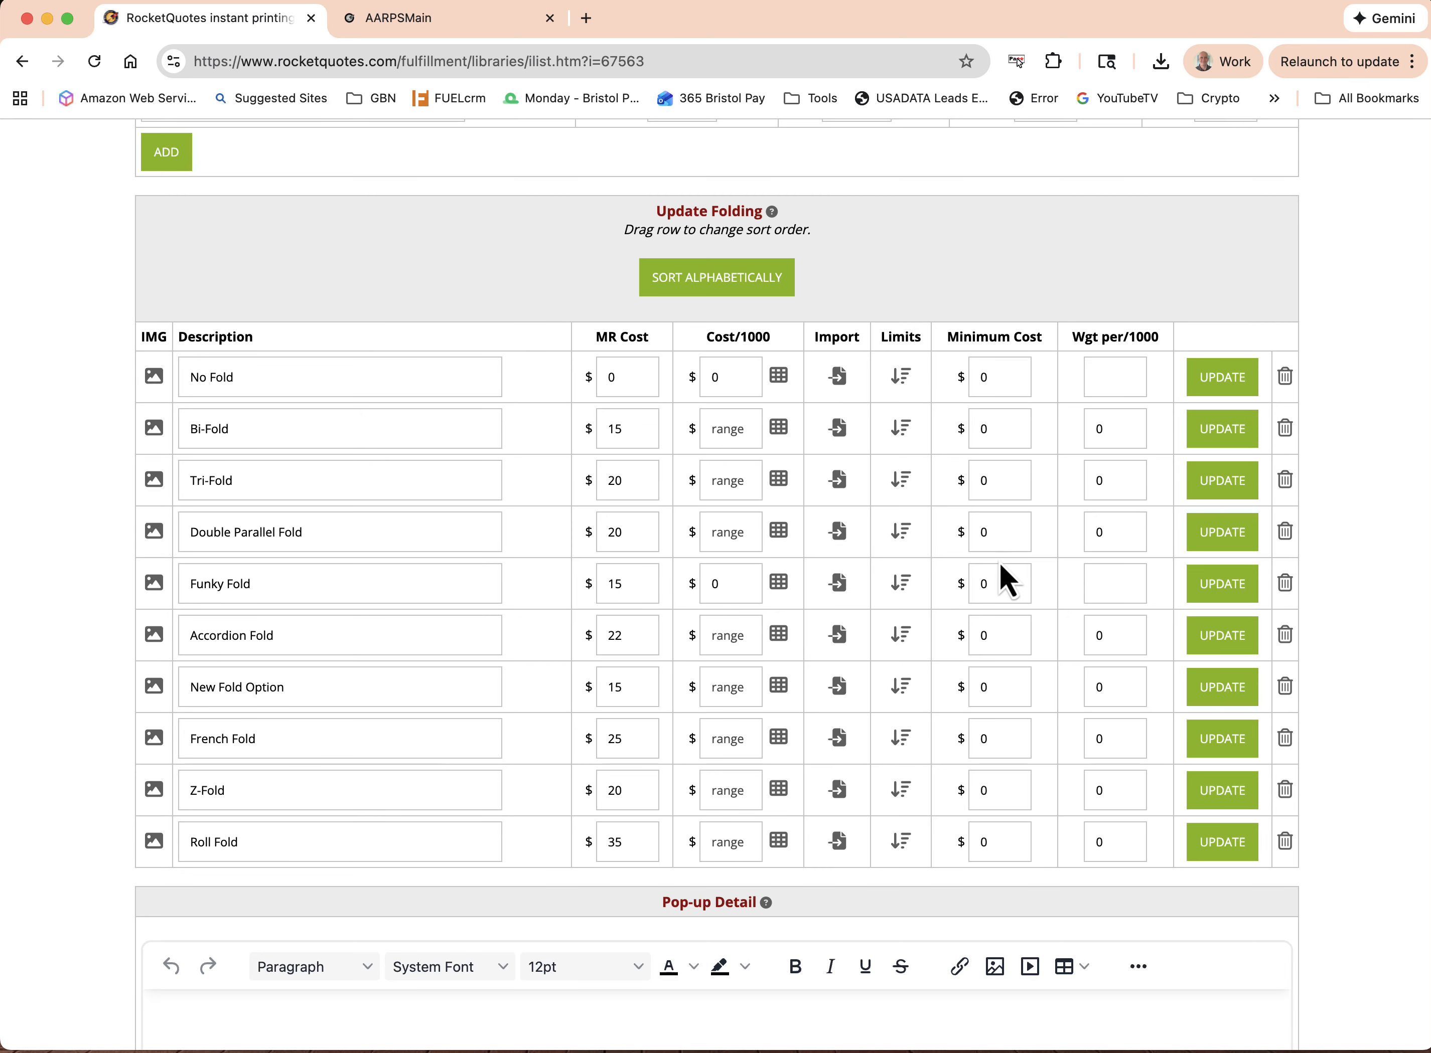
scroll(781, 706, "down", 10)
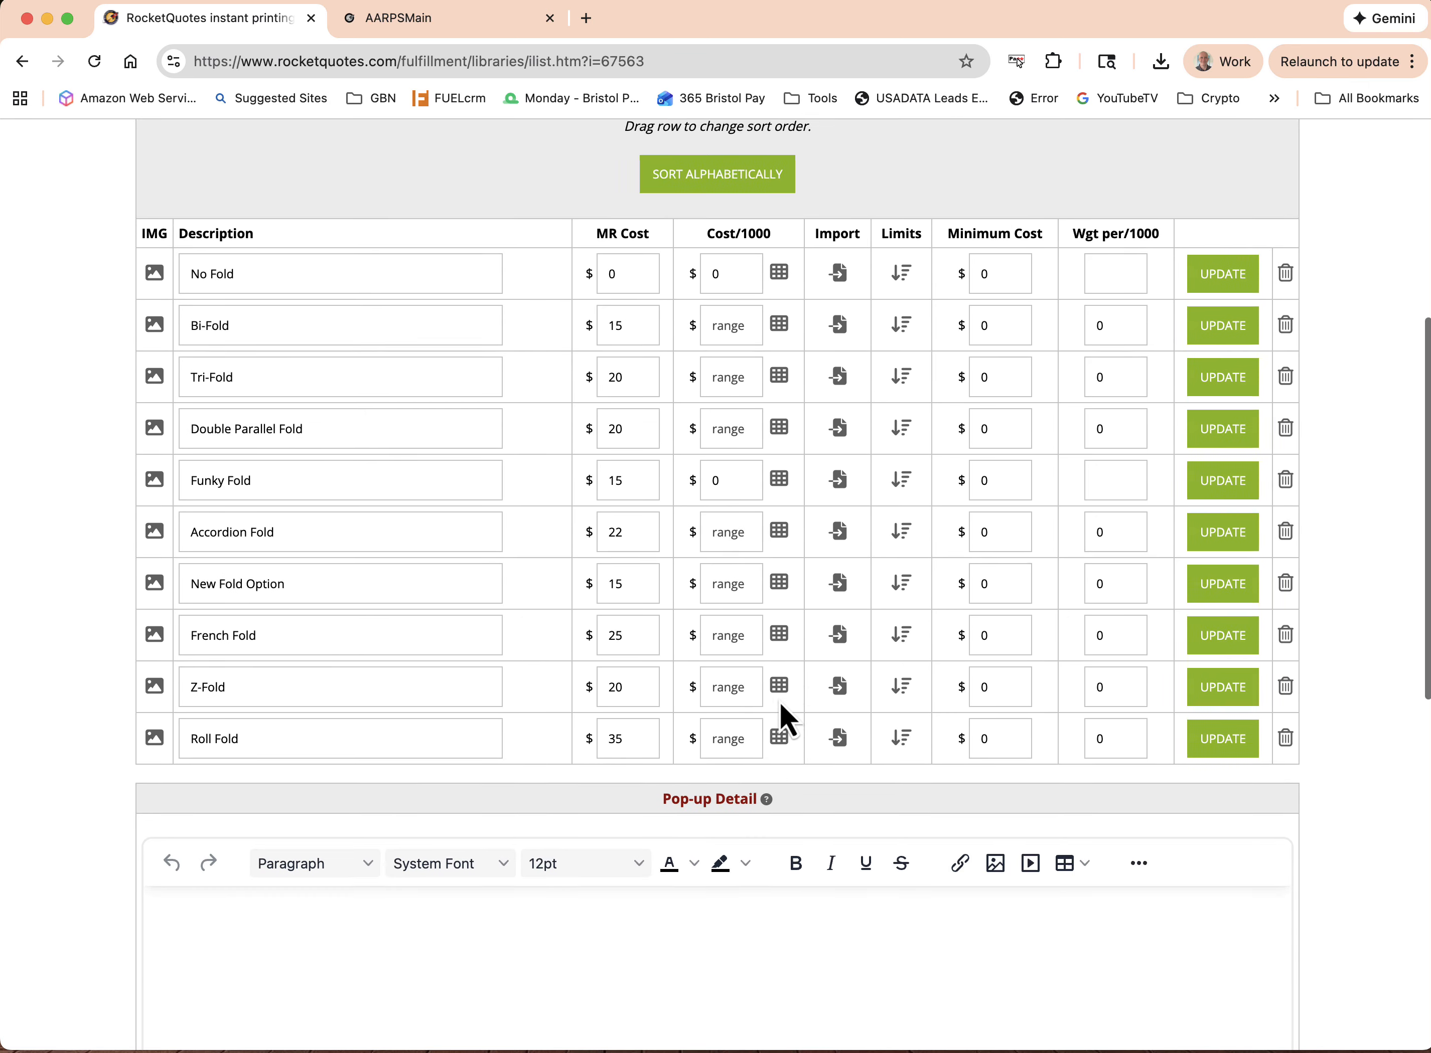
scroll(780, 707, "up", 12)
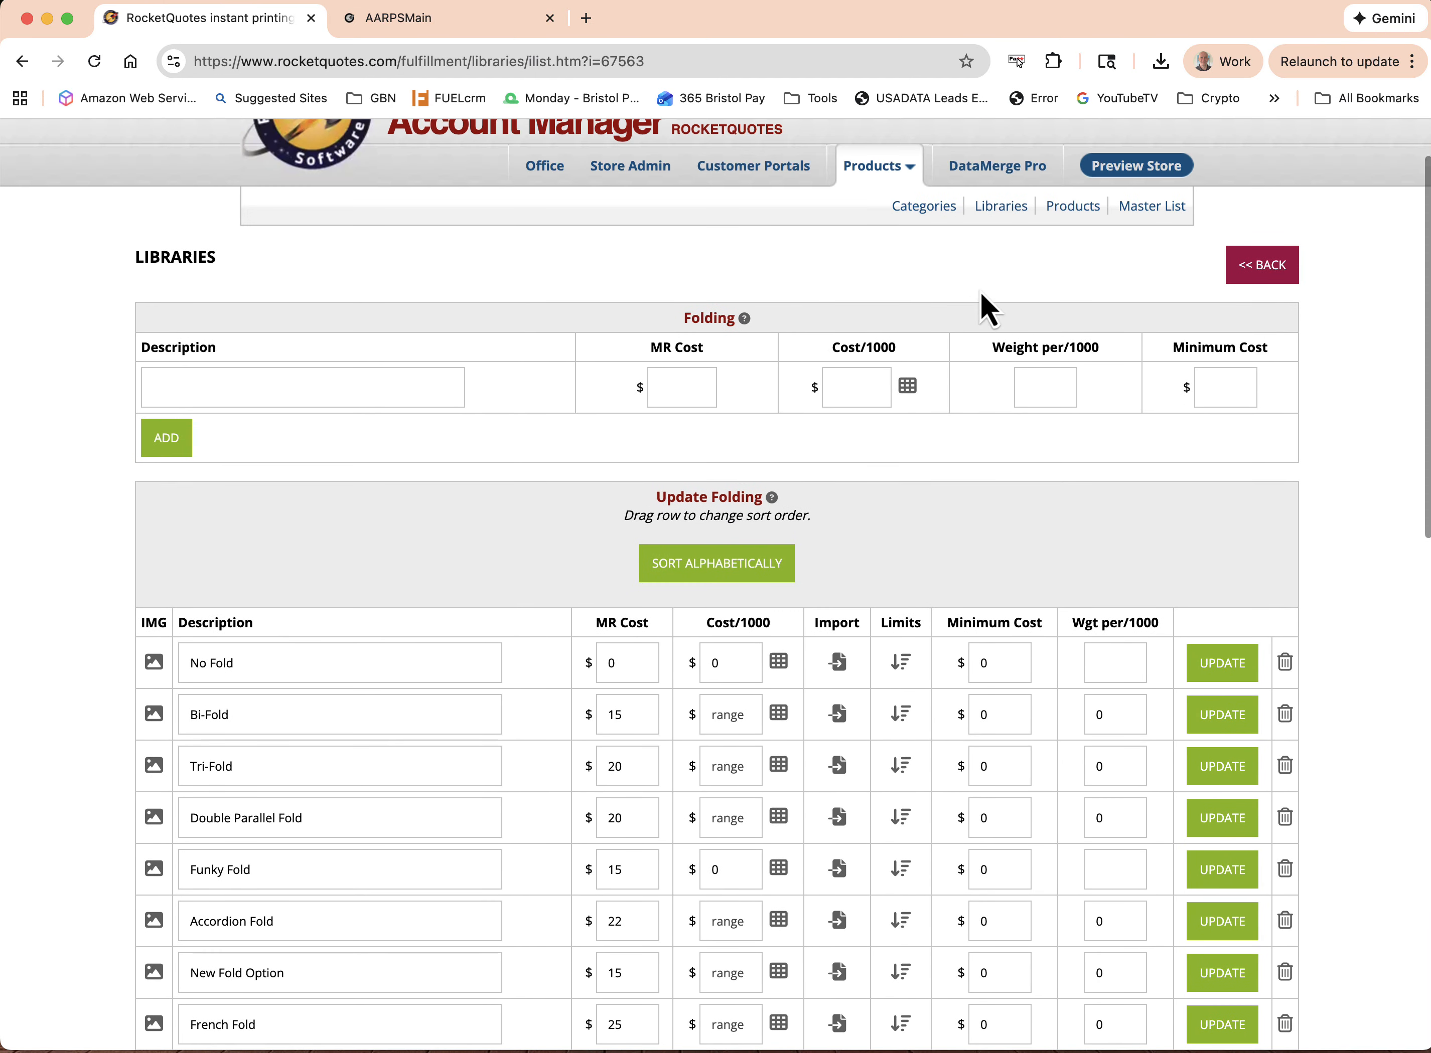
Open the library options for New Product in New Category
left_click(1072, 207)
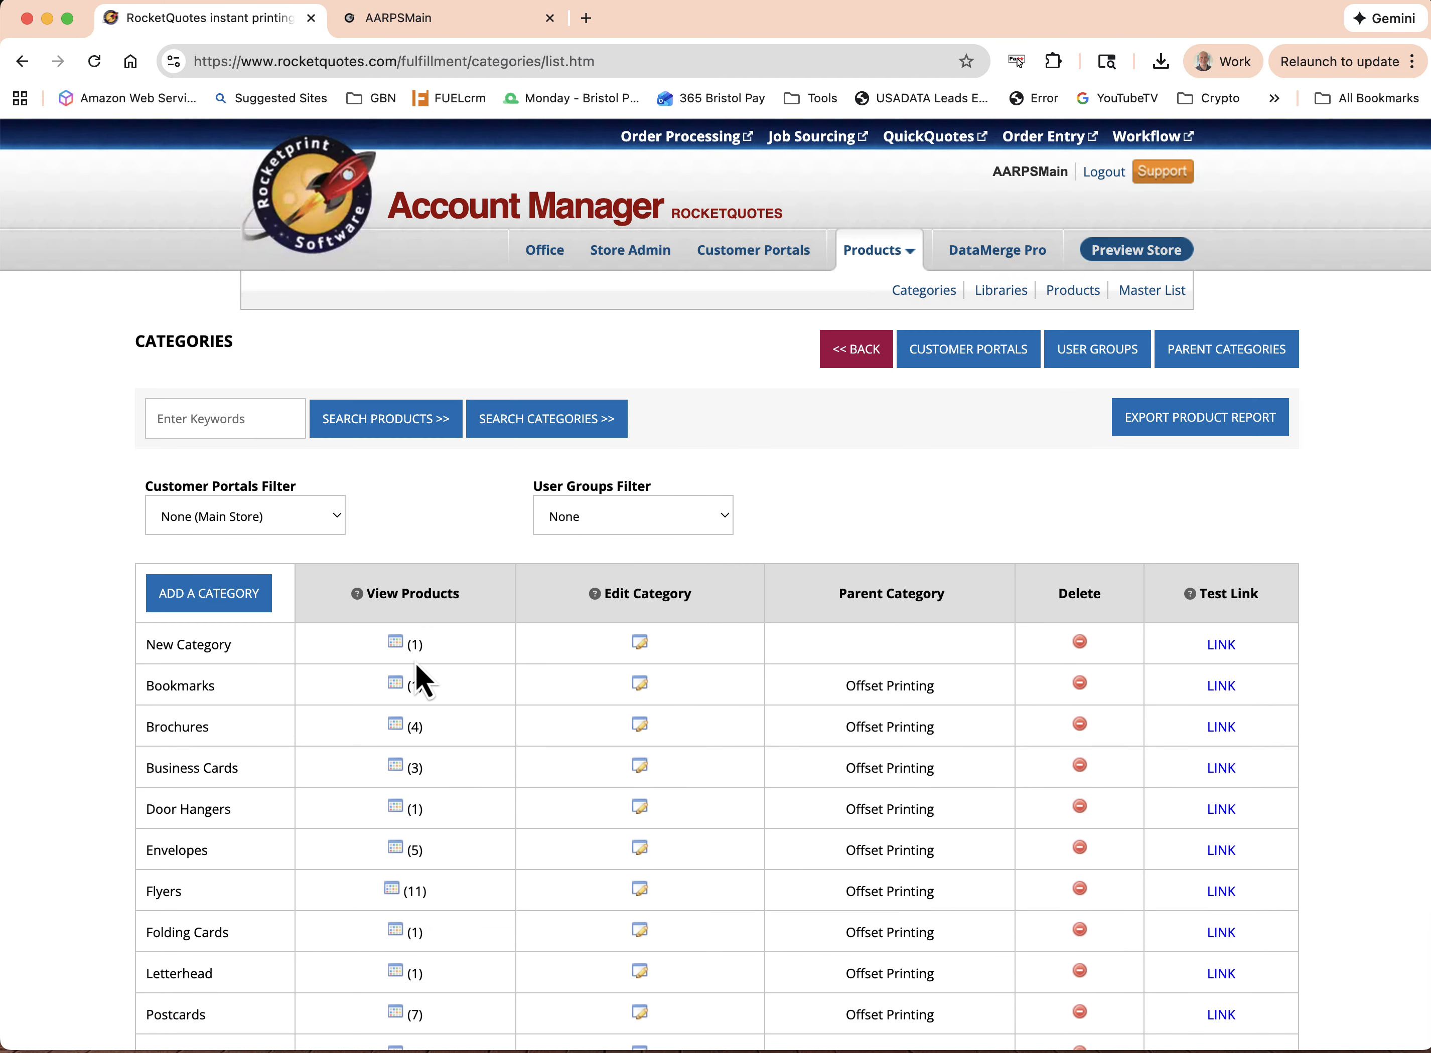
left_click(396, 644)
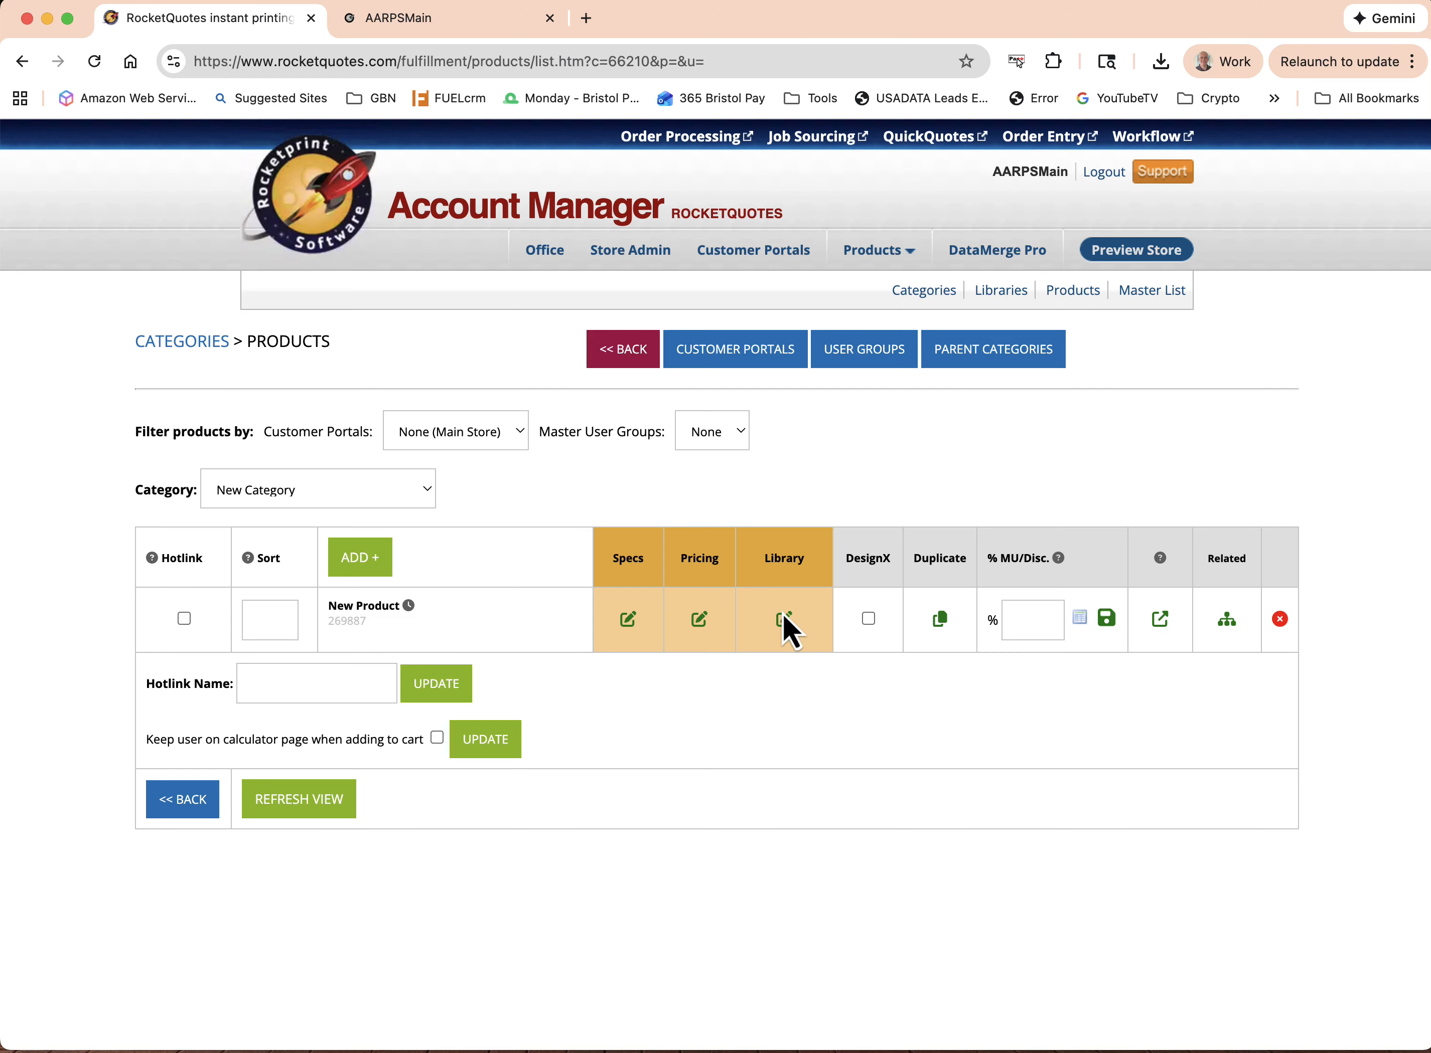
left_click(783, 619)
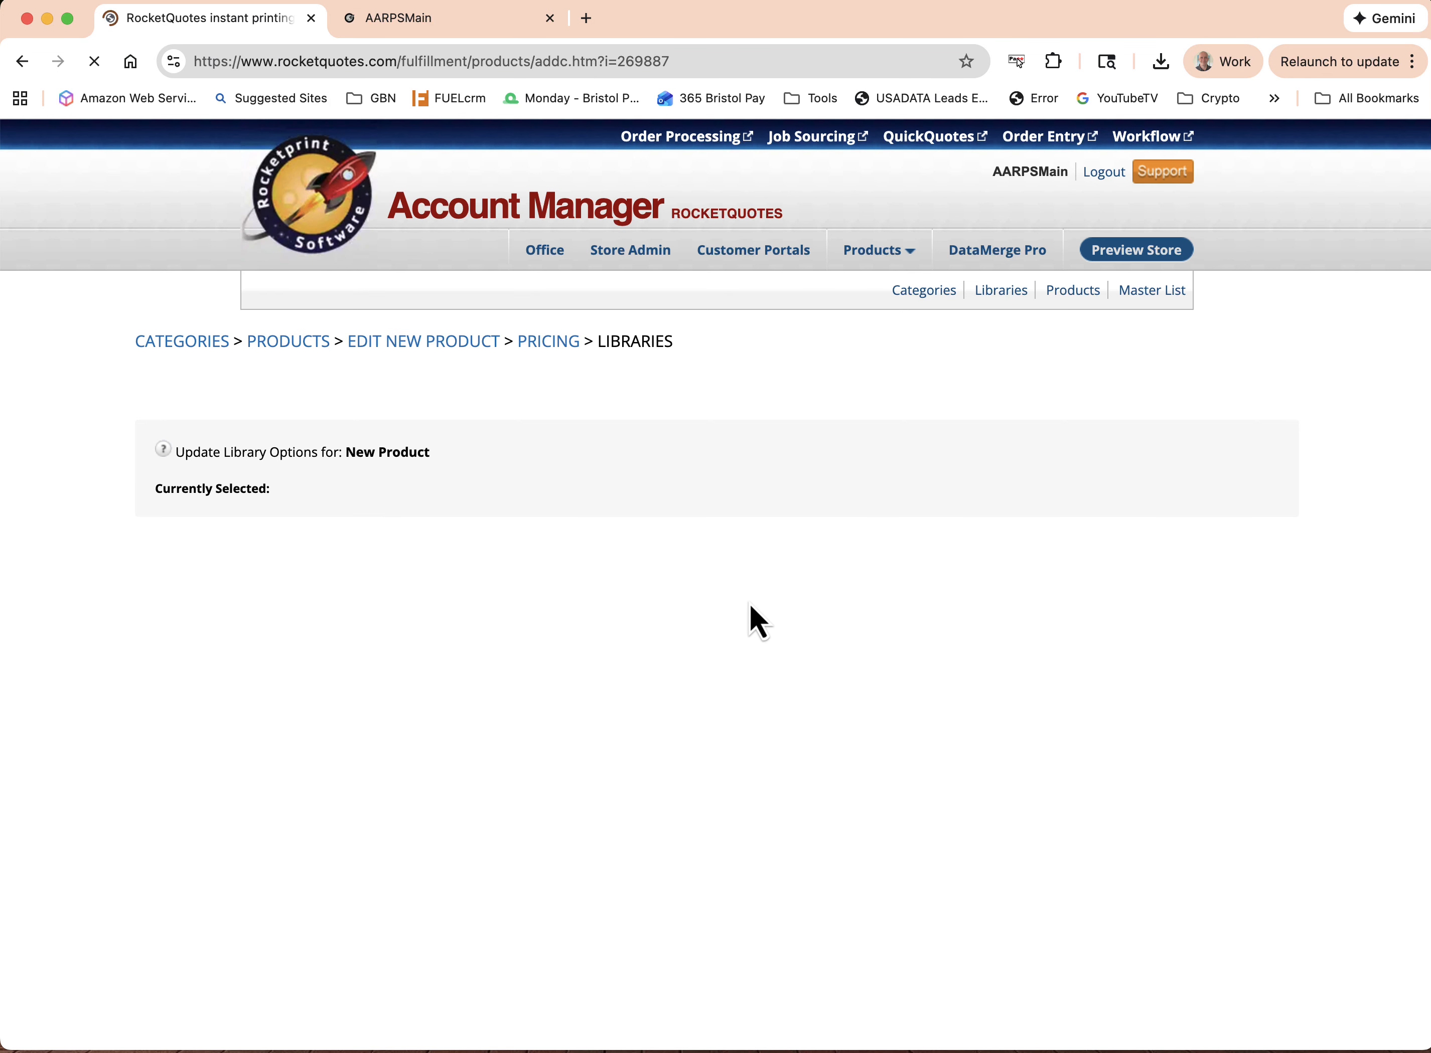
Select the first Shrinkwrap in 25's option of the Shrinkwrapping library for New Product, and save the library options
scroll(749, 603, "down", 4)
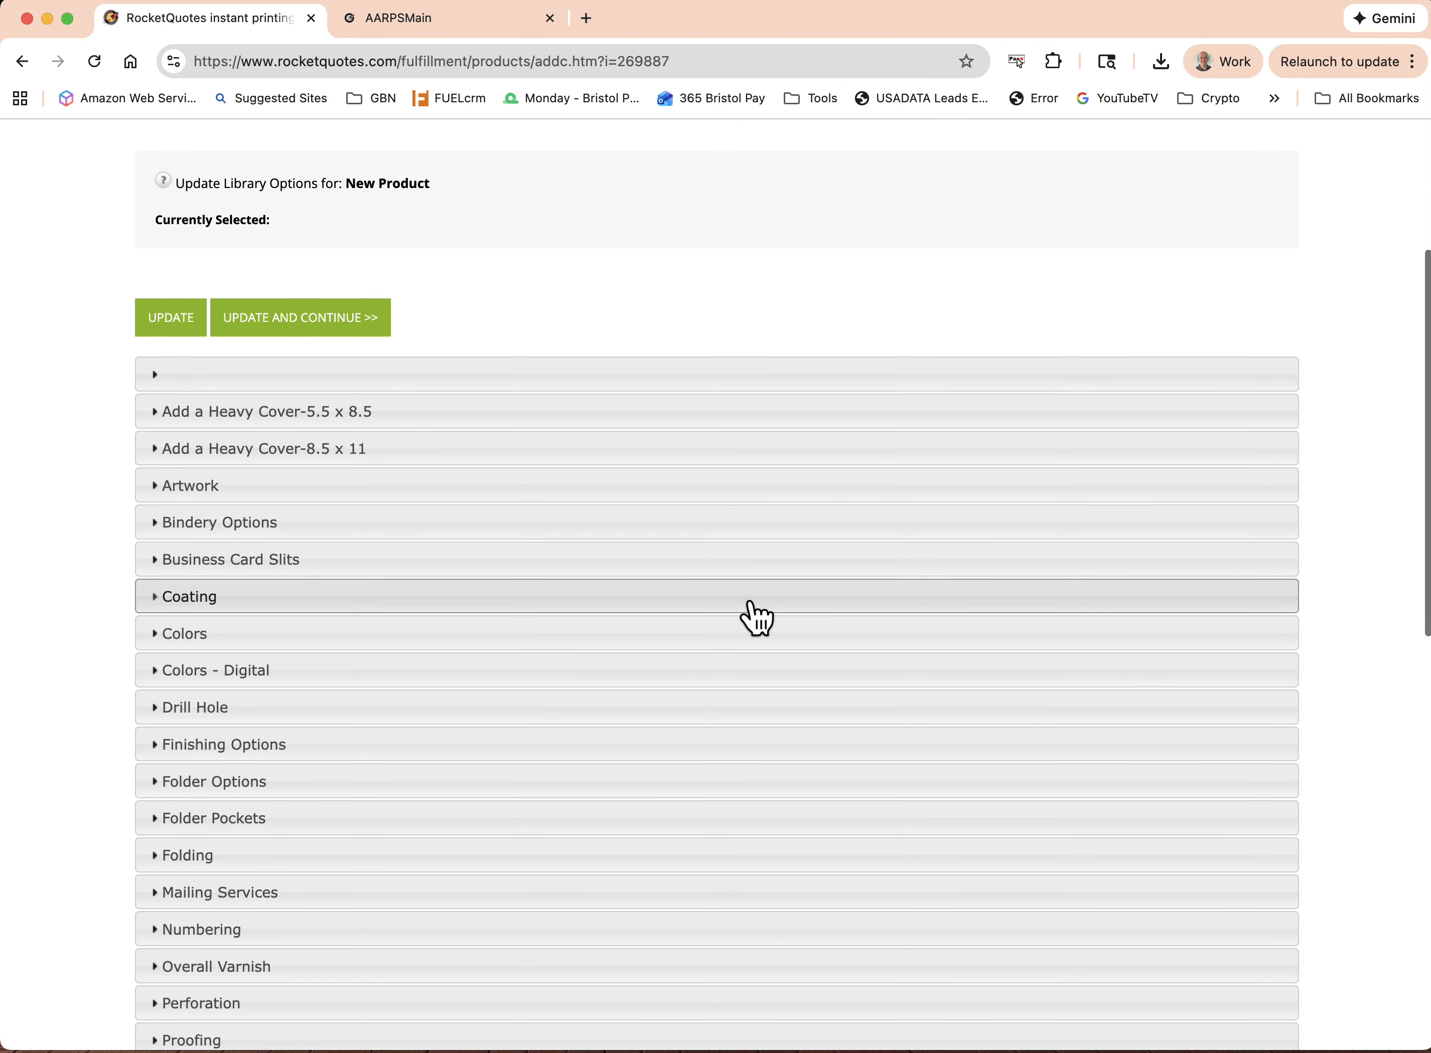
scroll(755, 618, "down", 10)
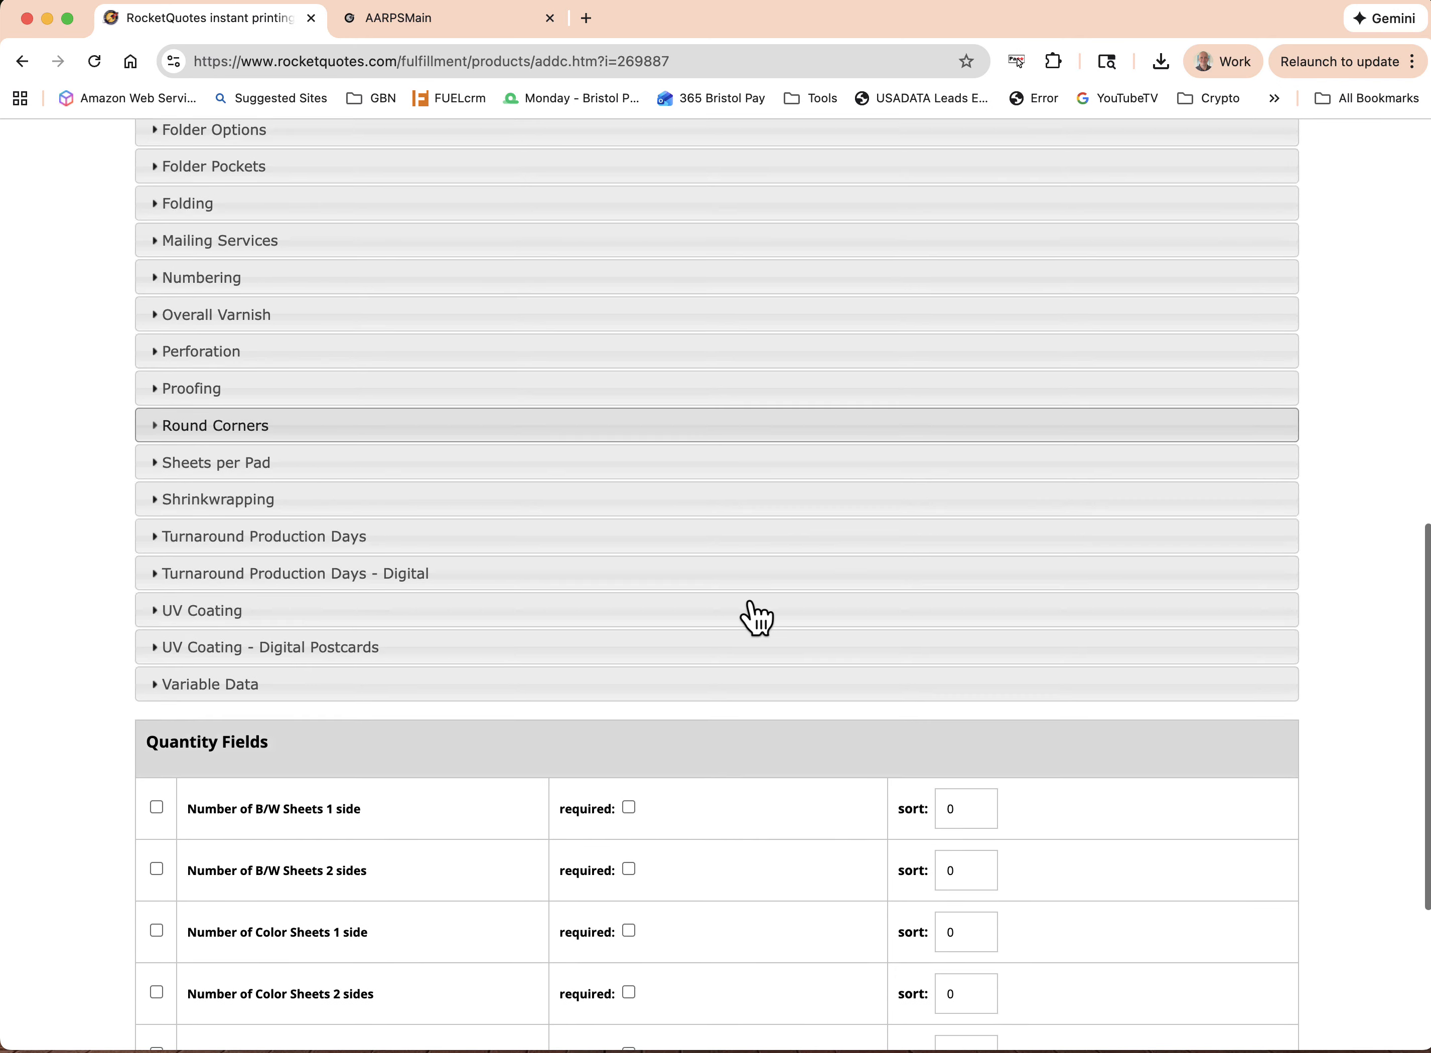
left_click(154, 475)
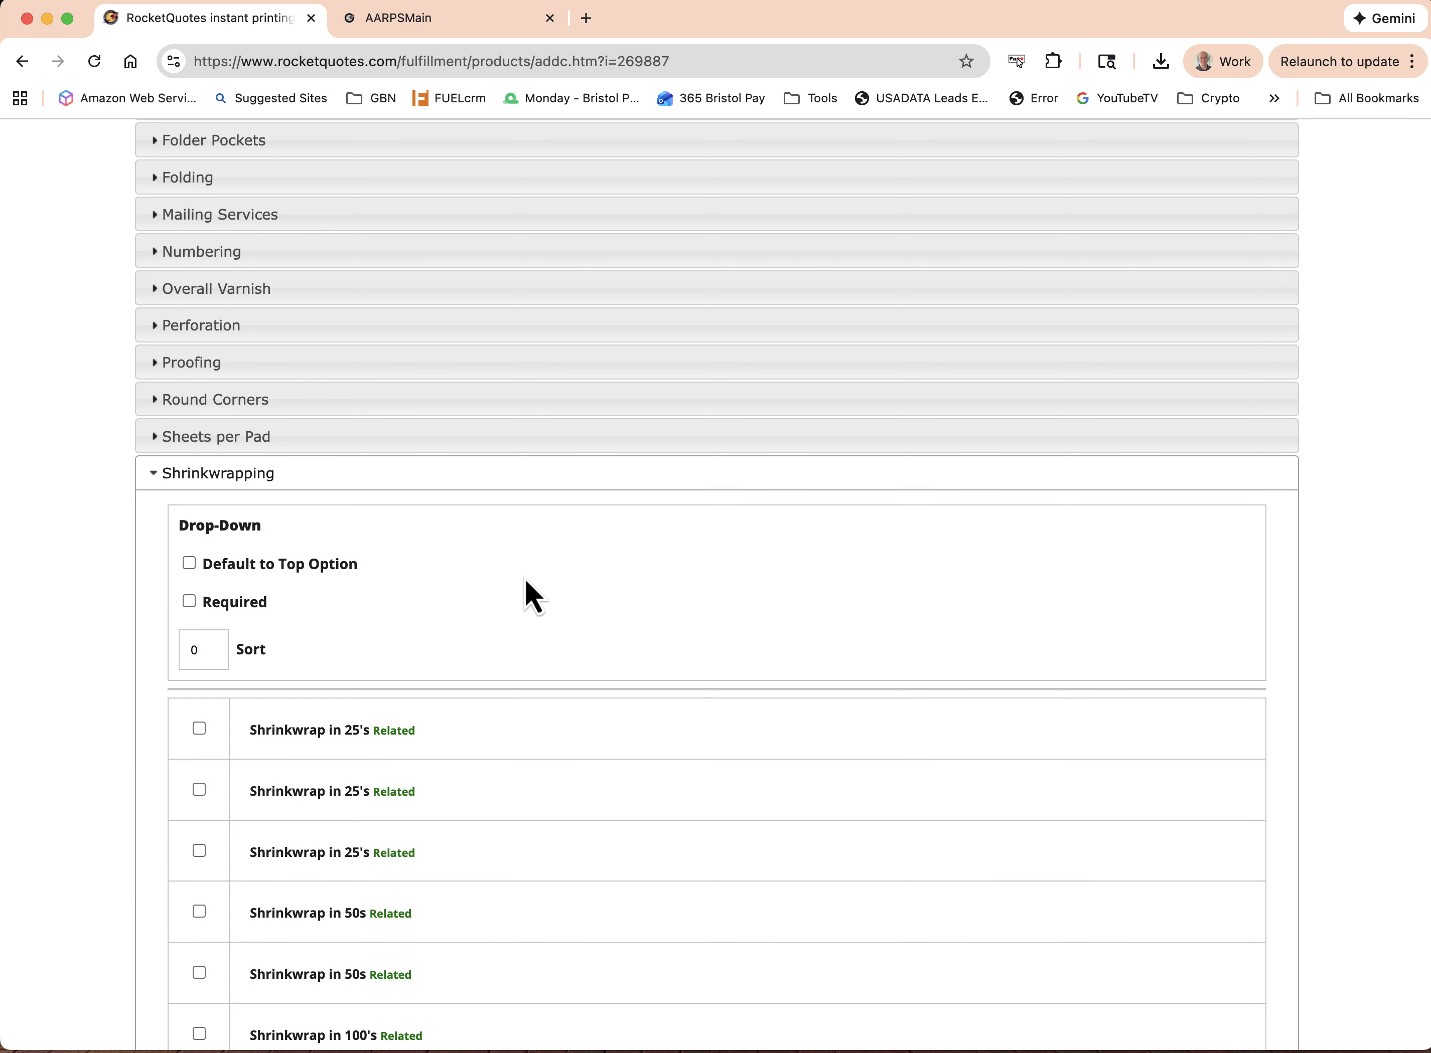
scroll(563, 625, "down", 5)
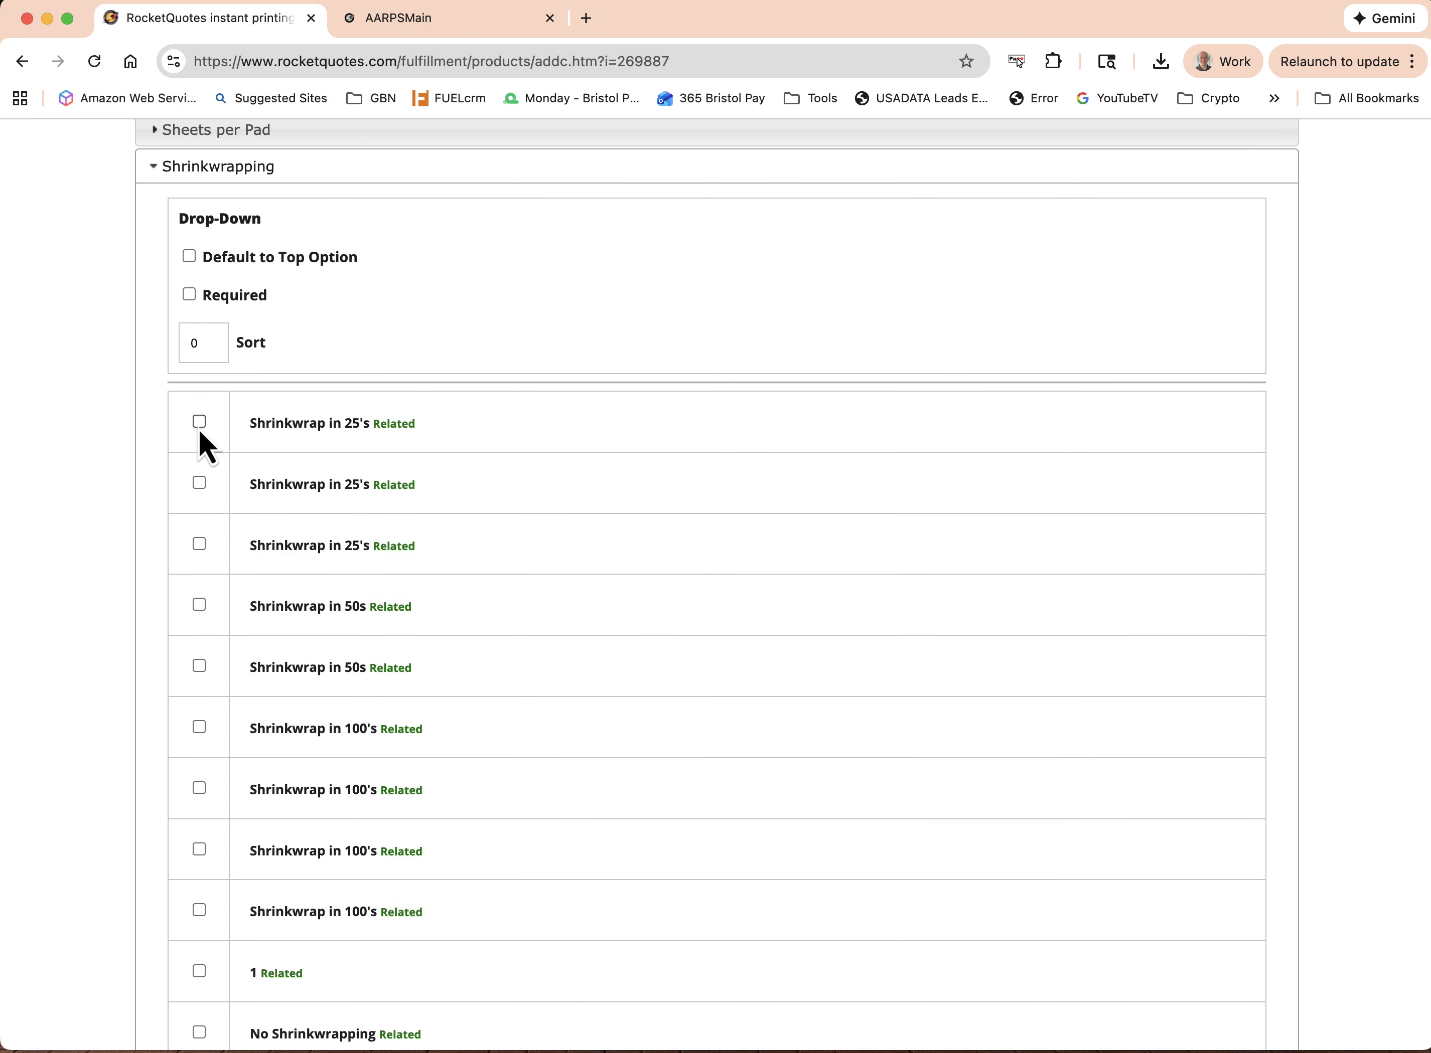
left_click(199, 422)
scroll(698, 598, "down", 10)
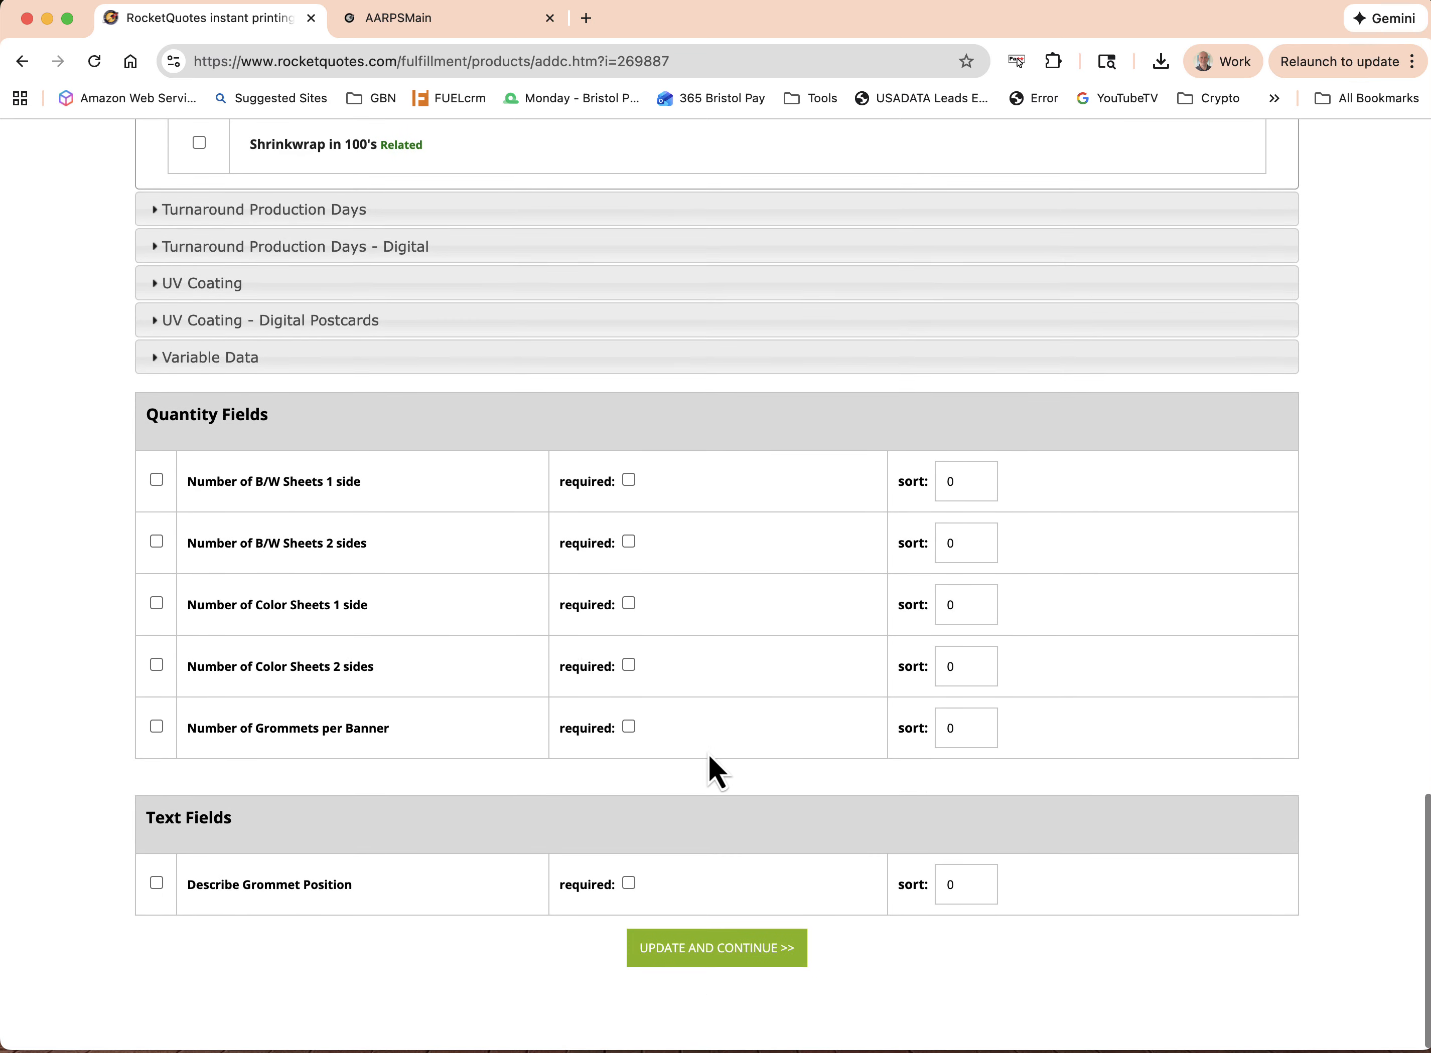
left_click(718, 961)
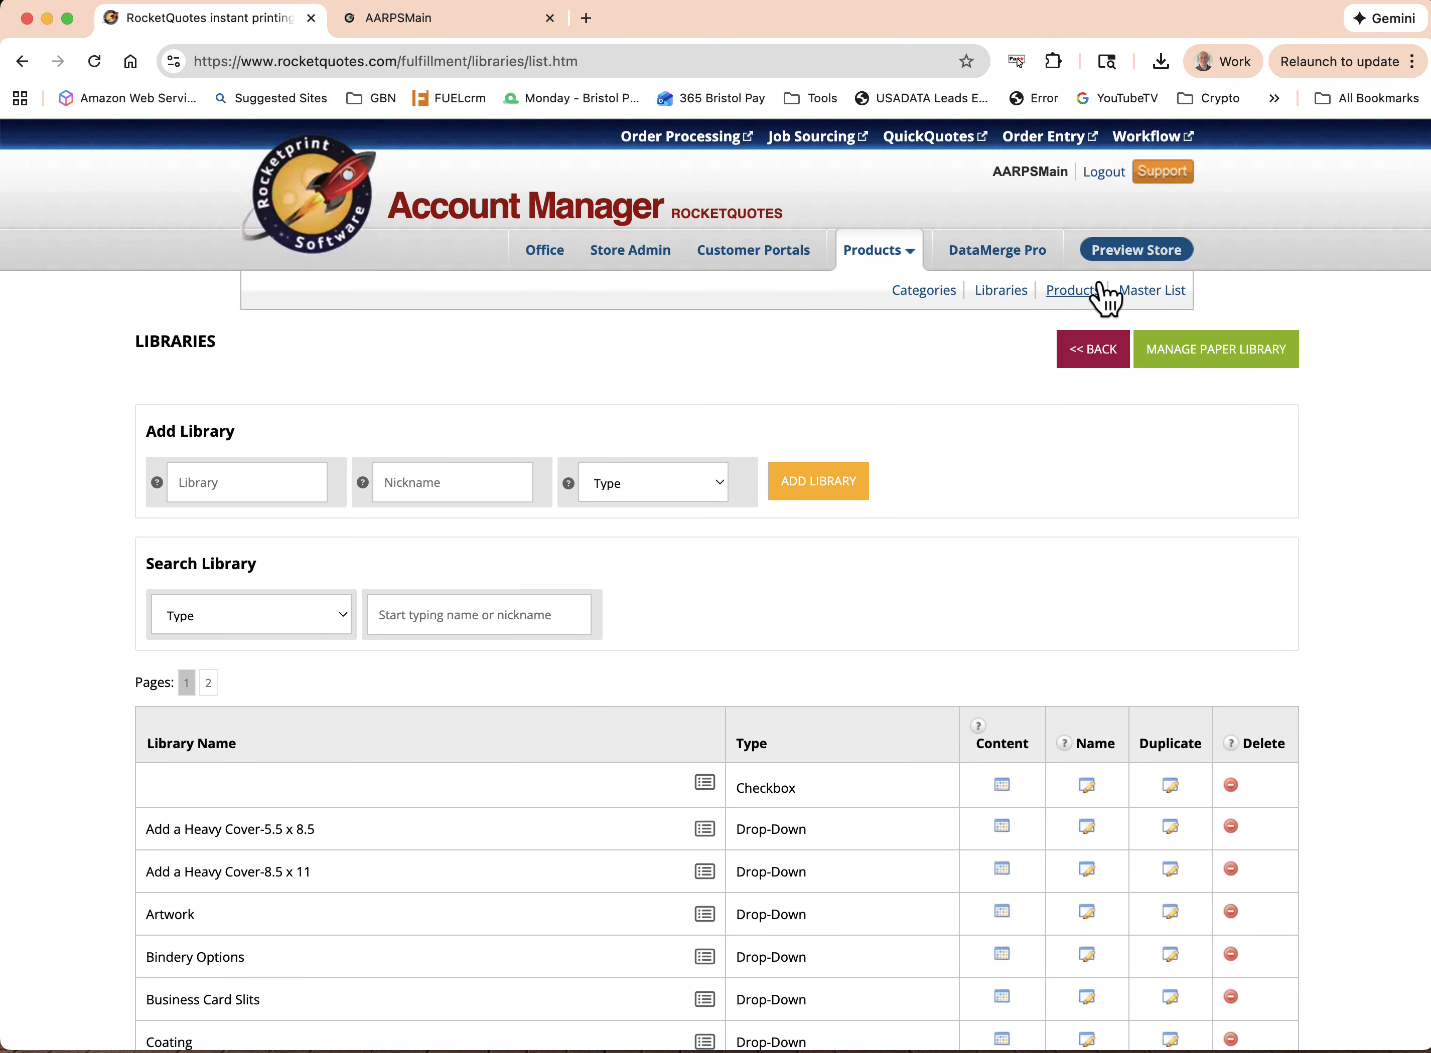
Return to the Libraries page and open the Paper Library
scroll(1044, 567, "down", 4)
scroll(1045, 566, "up", 3)
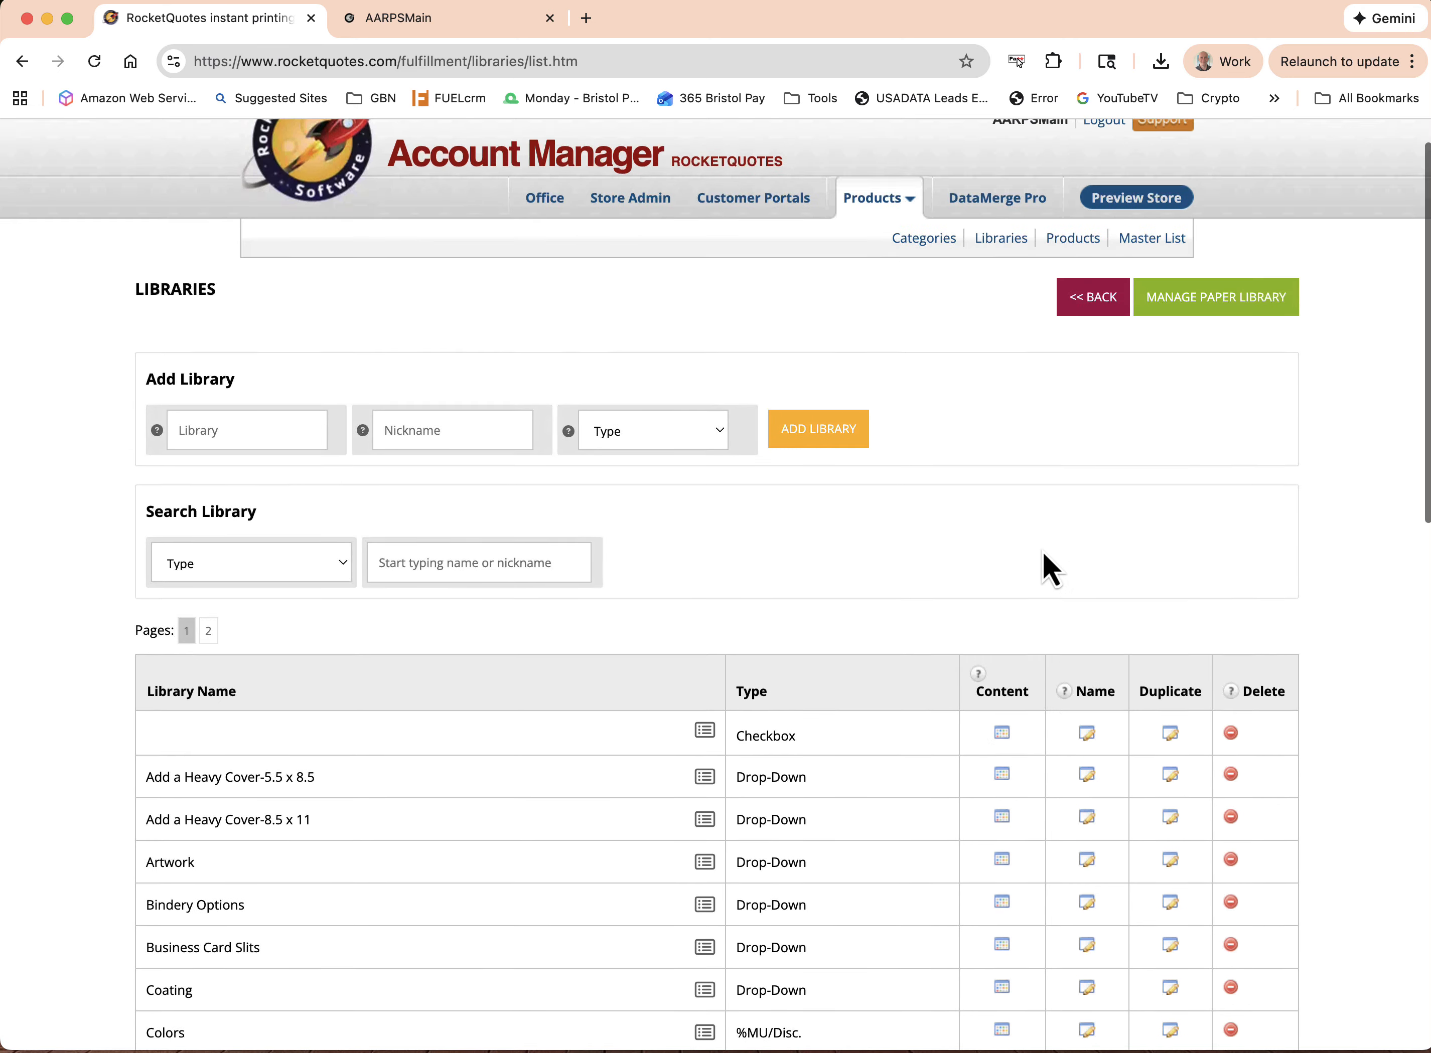
scroll(1042, 553, "up", 1)
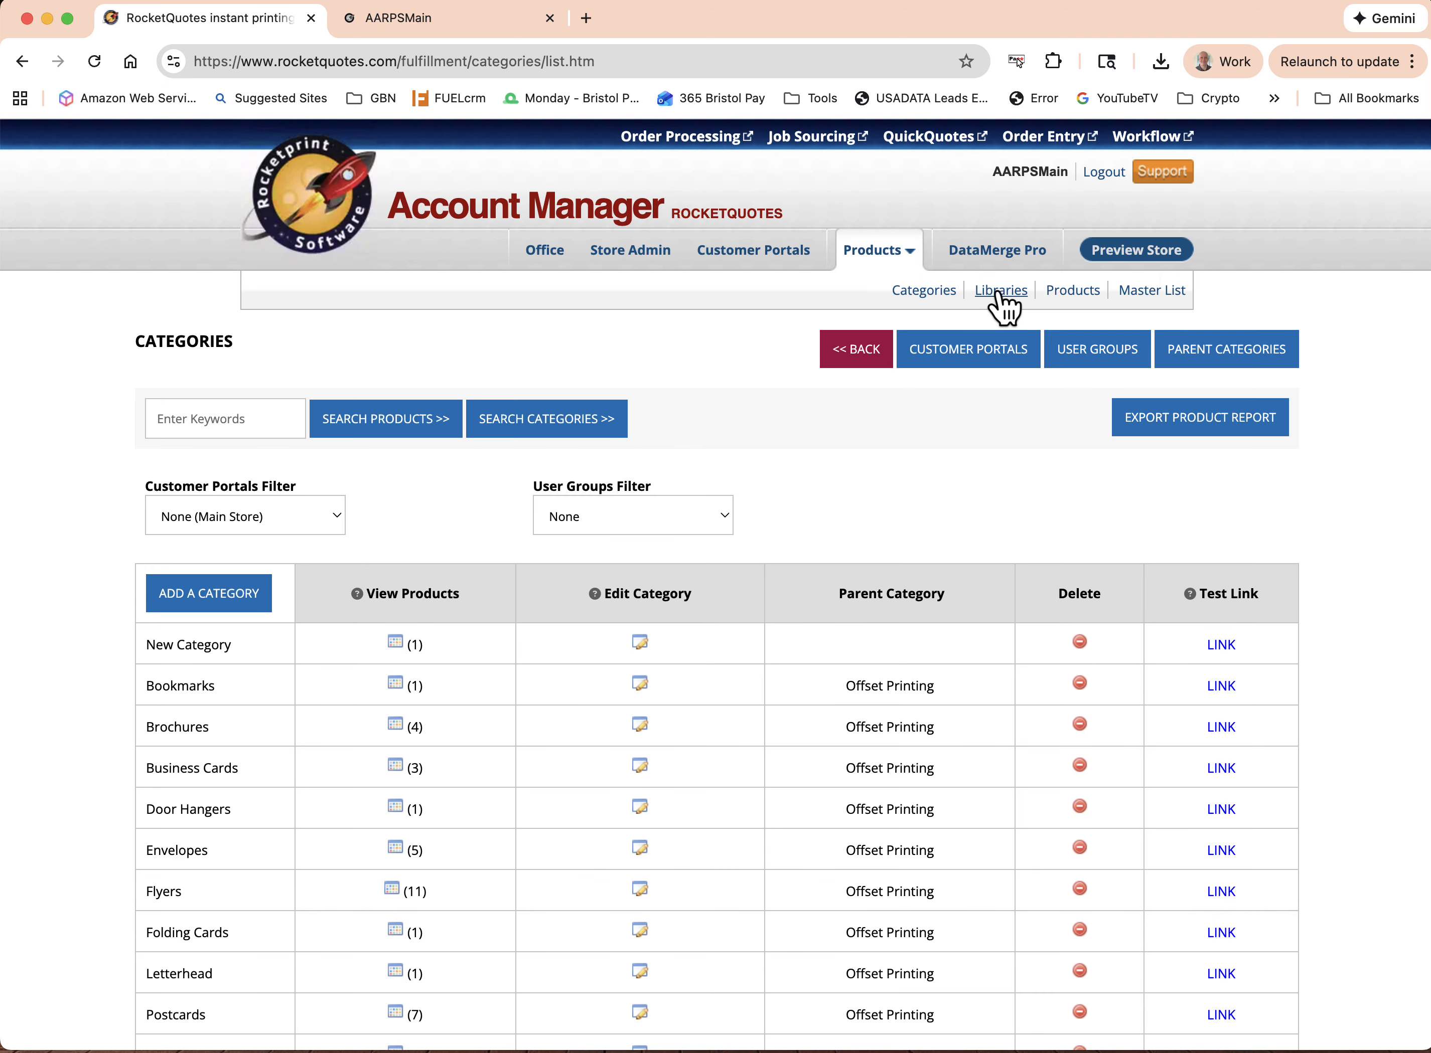
left_click(997, 295)
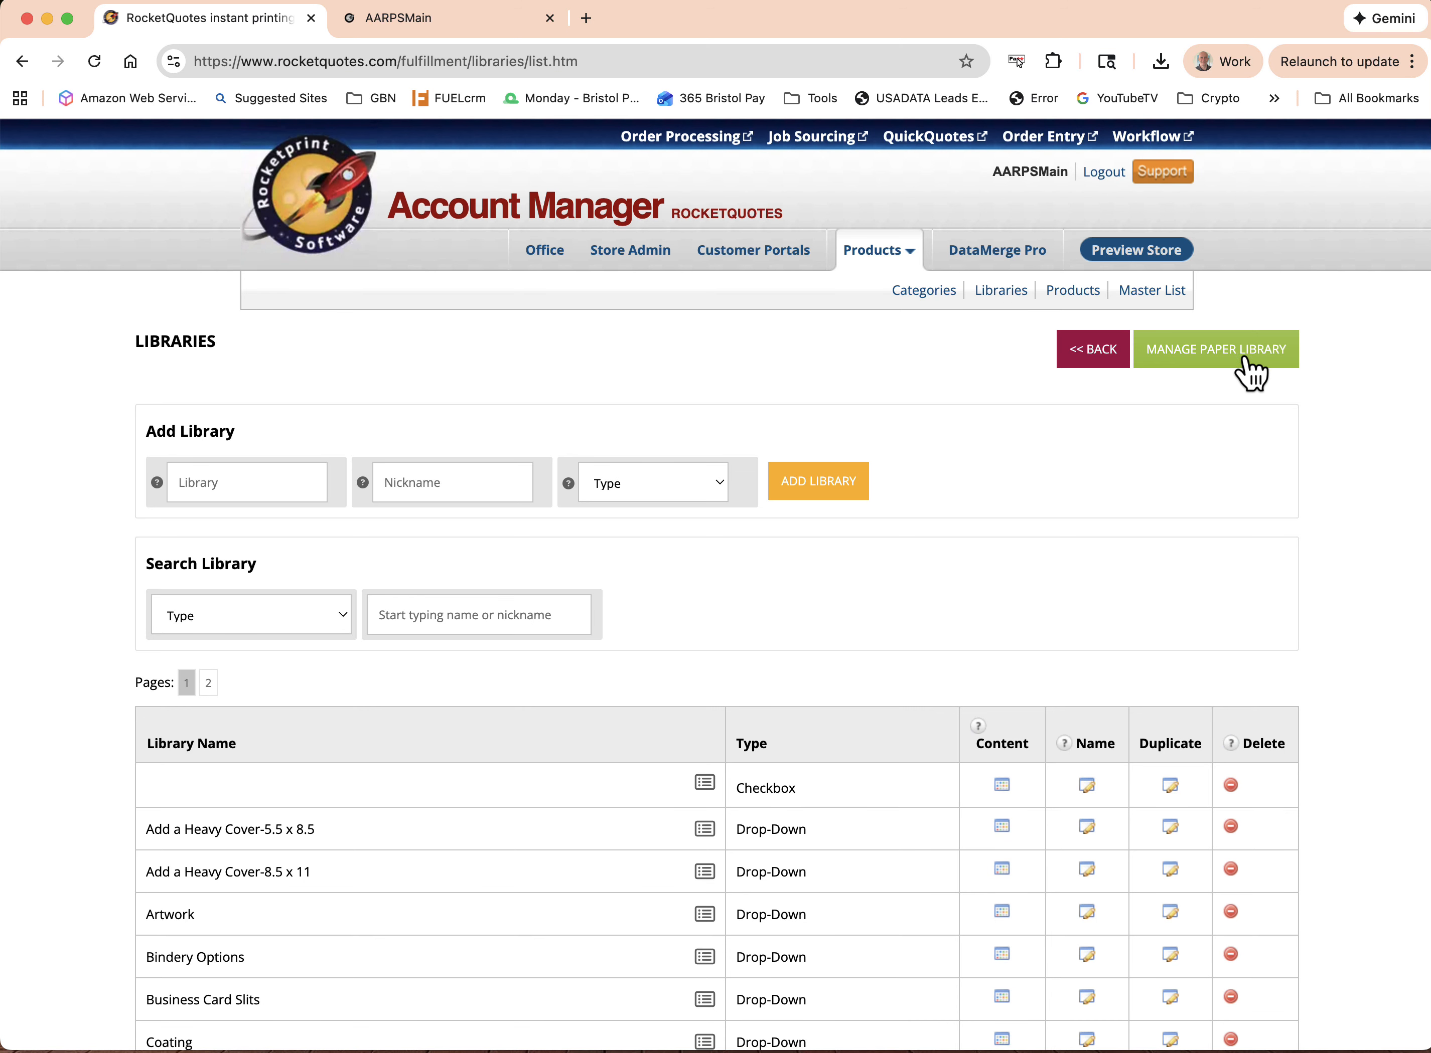
left_click(1207, 353)
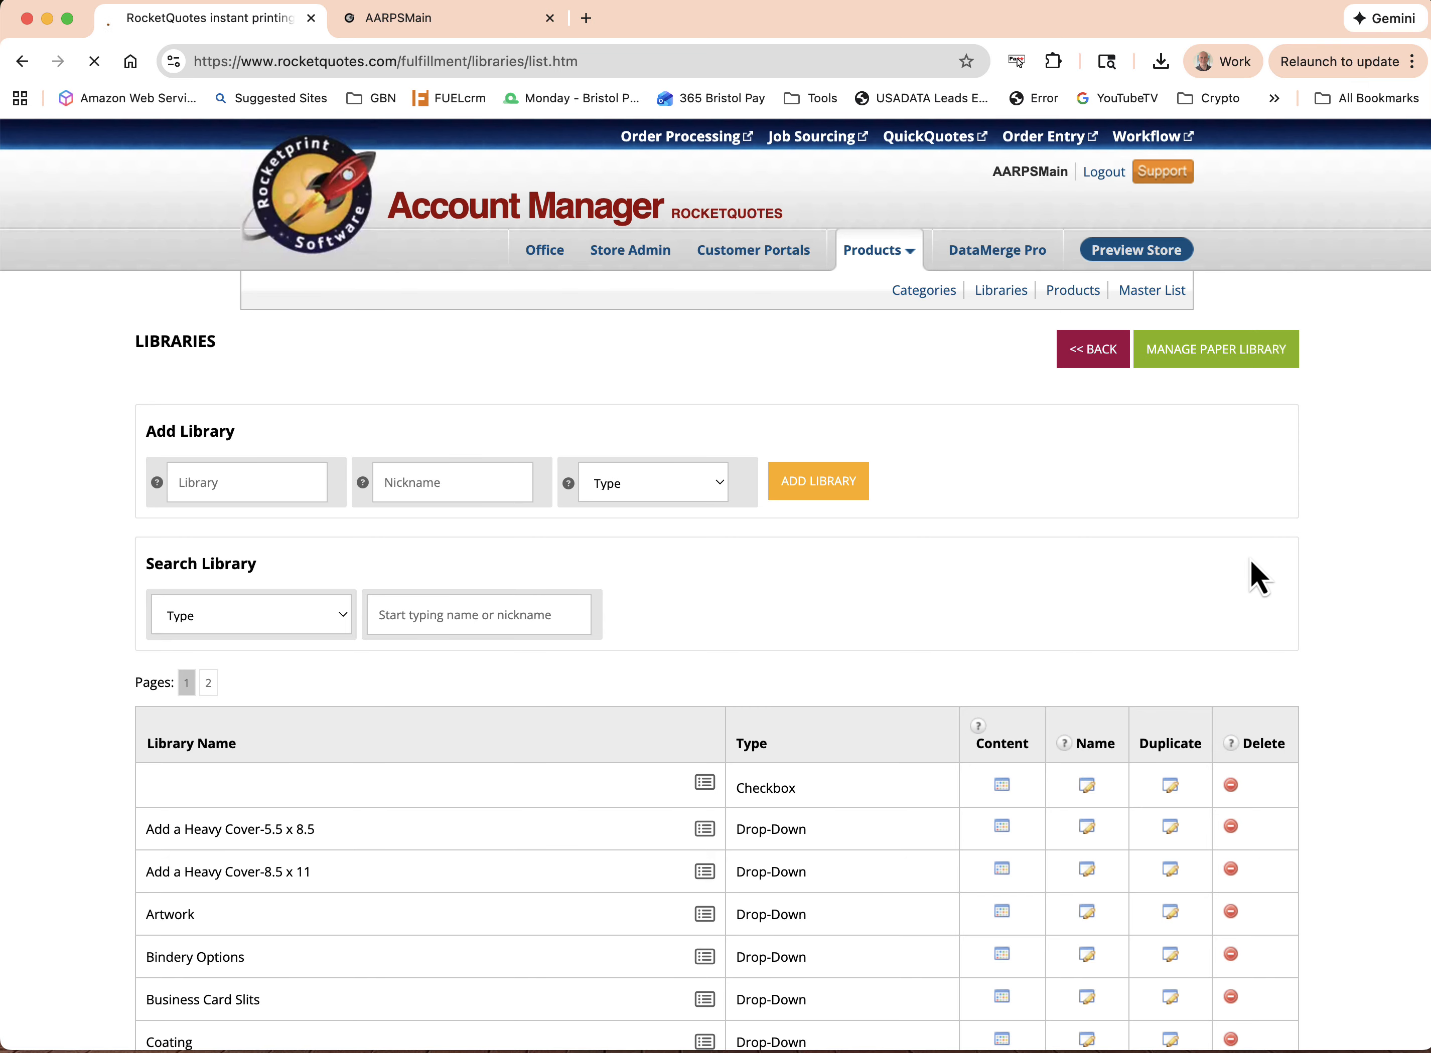
Review the fields for adding a paper and the existing papers' press sheet size, price per 1000, markup and weight settings
scroll(1249, 559, "down", 5)
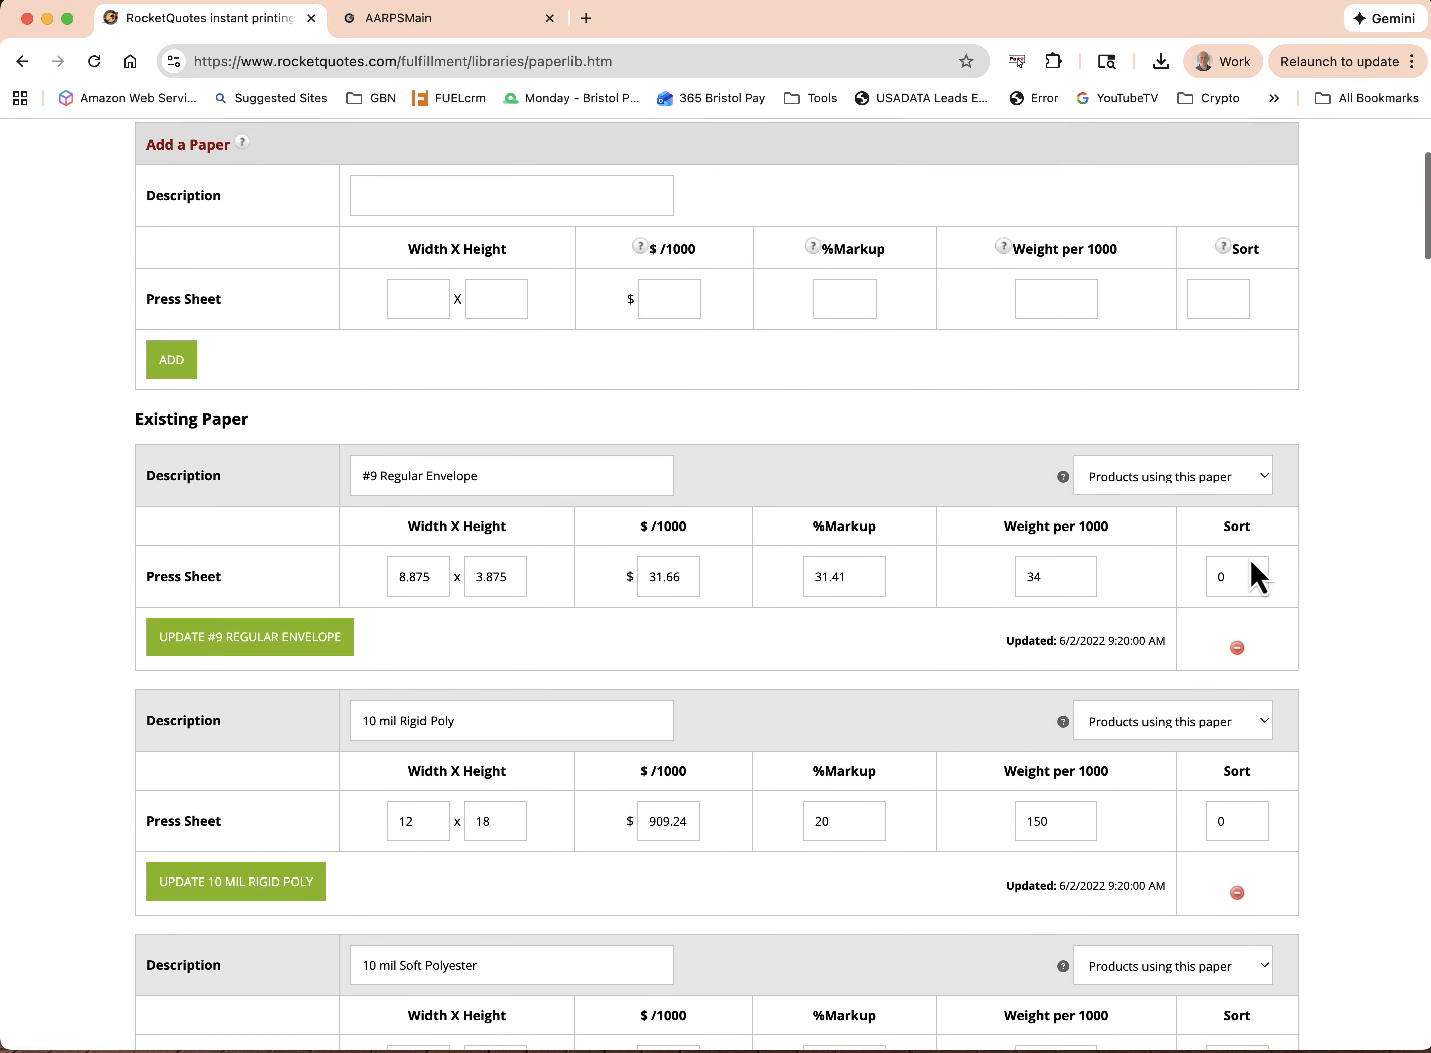
scroll(1250, 562, "down", 4)
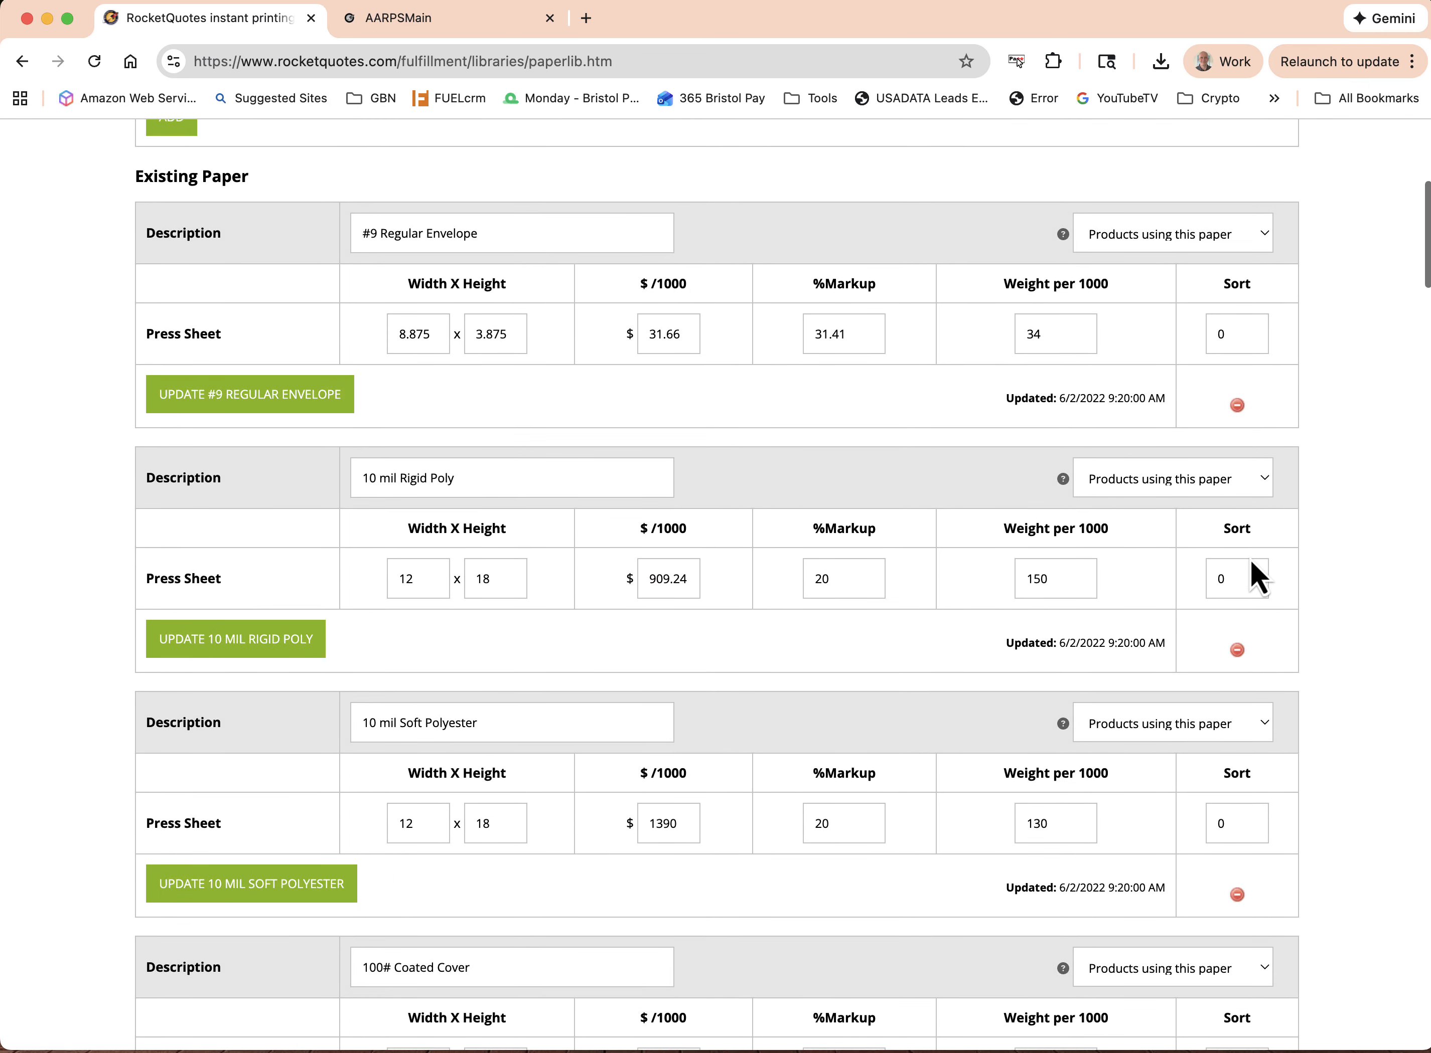
scroll(1252, 561, "down", 5)
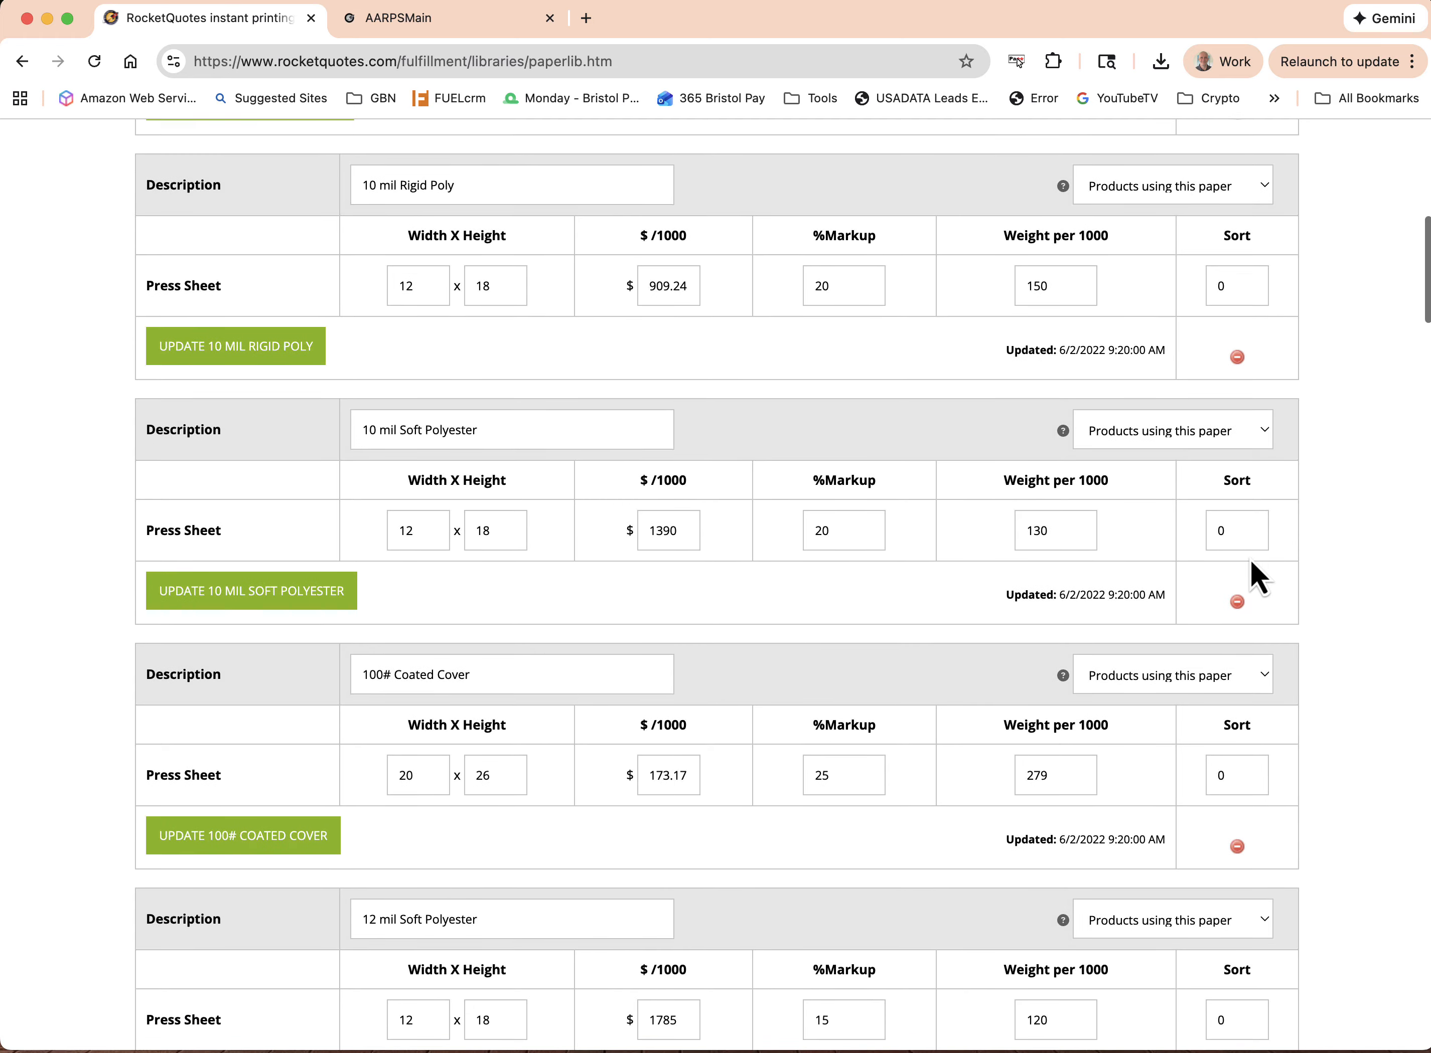
scroll(1249, 558, "up", 8)
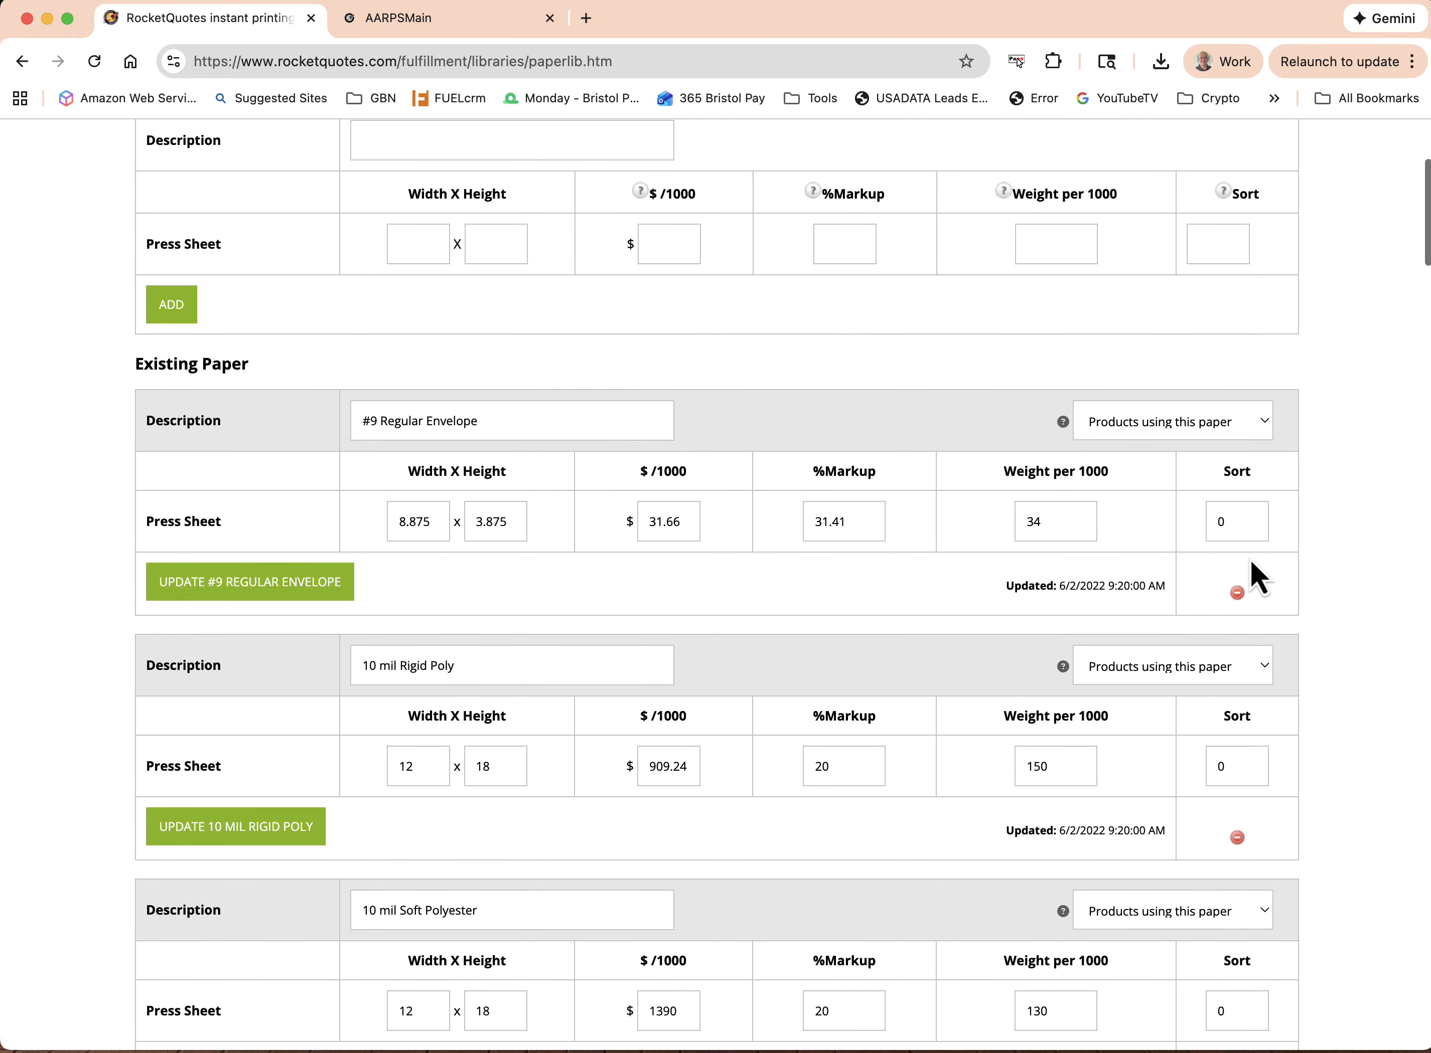
scroll(1250, 559, "up", 5)
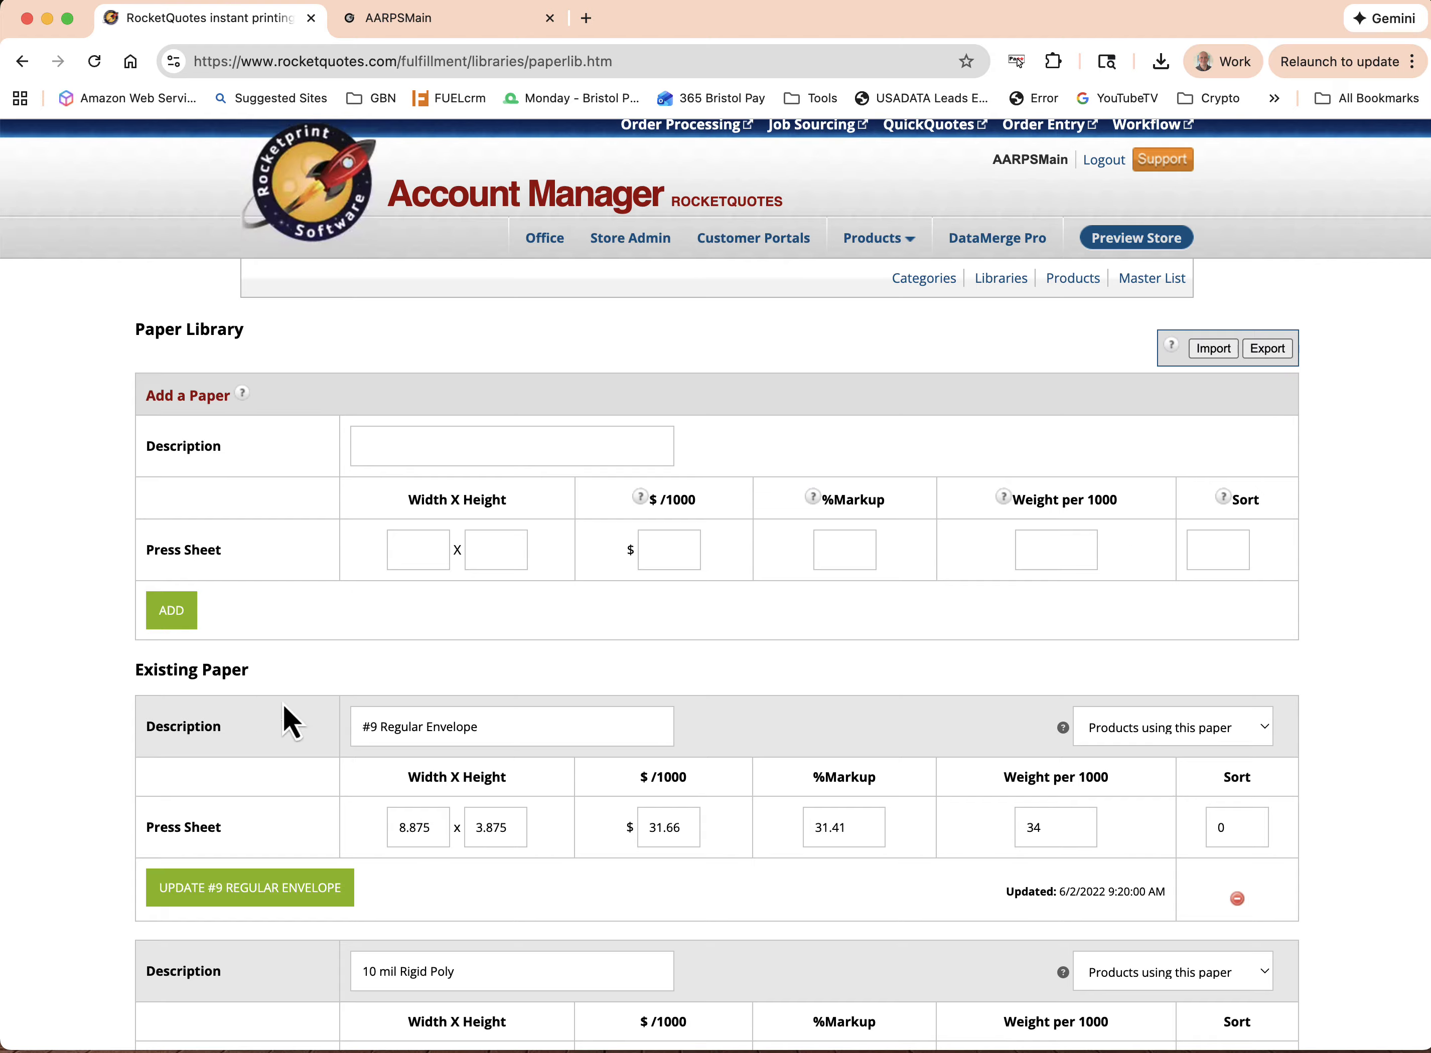
scroll(384, 758, "down", 4)
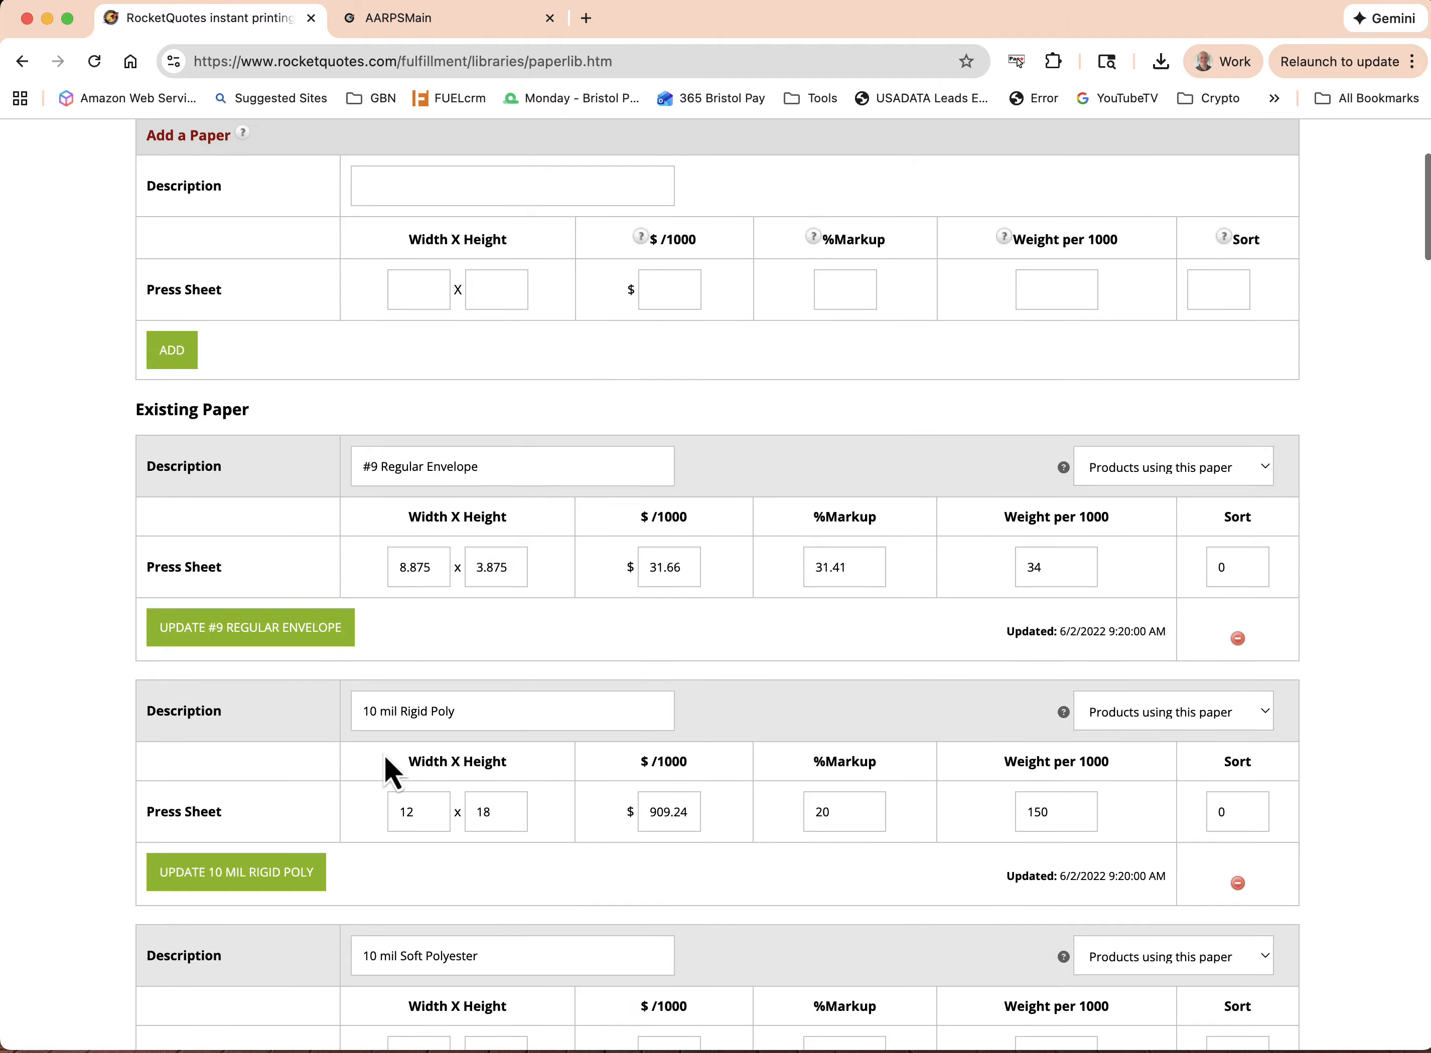
Look through the existing papers in the Paper Library, including the polyester and cover stocks and their settings
scroll(385, 759, "down", 11)
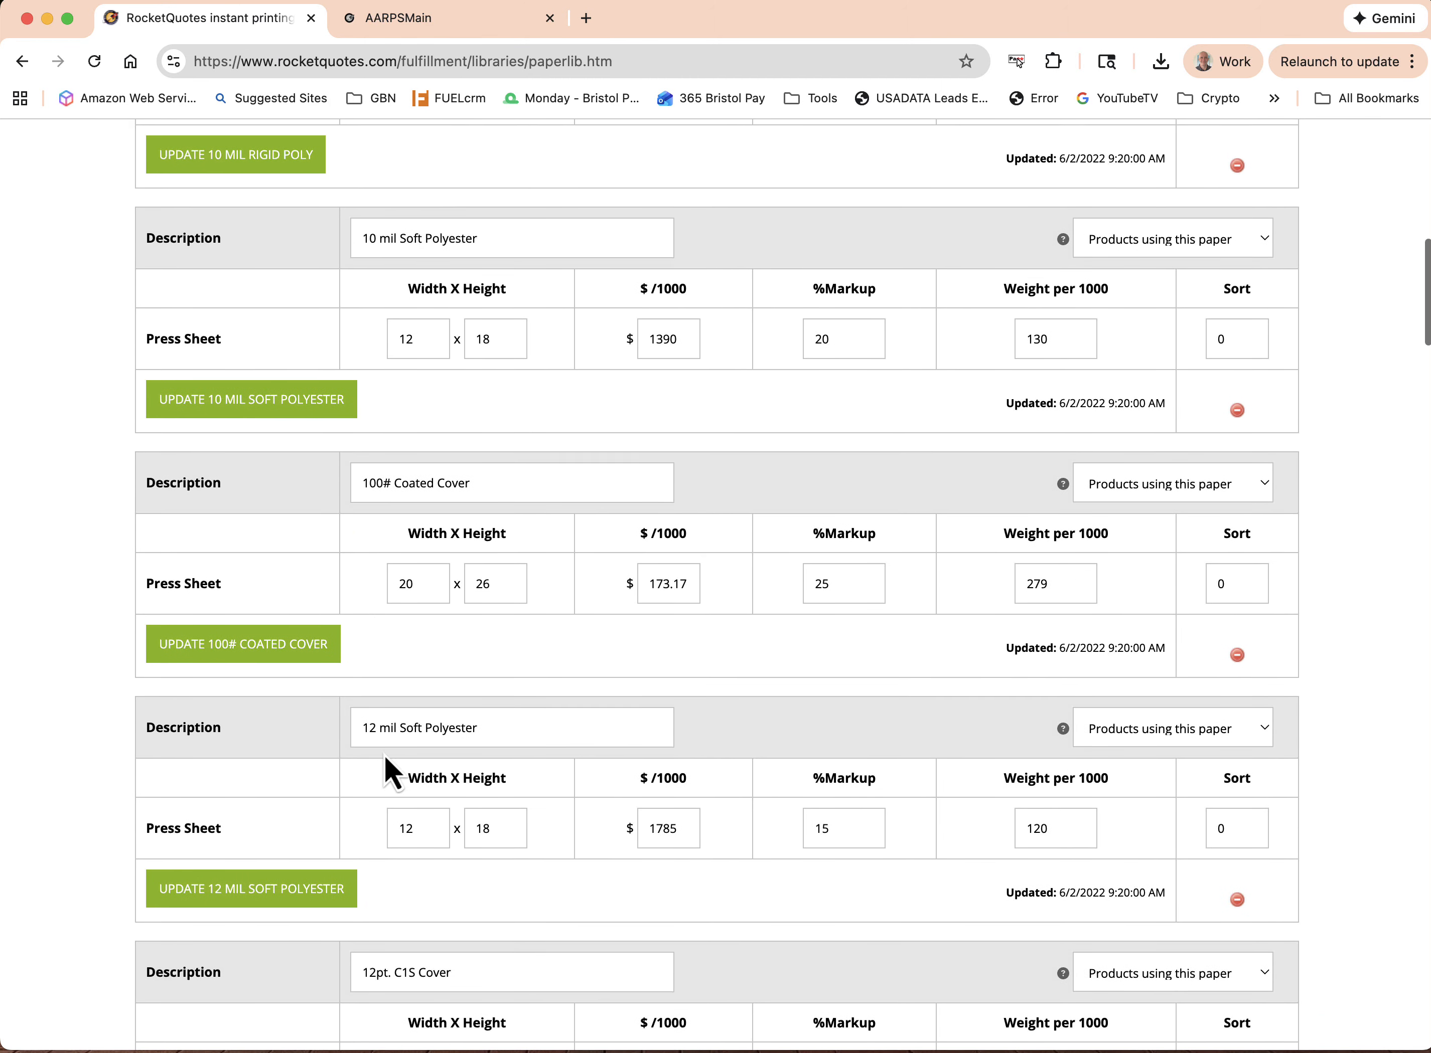
scroll(384, 756, "down", 2)
scroll(378, 754, "up", 15)
scroll(479, 661, "up", 1)
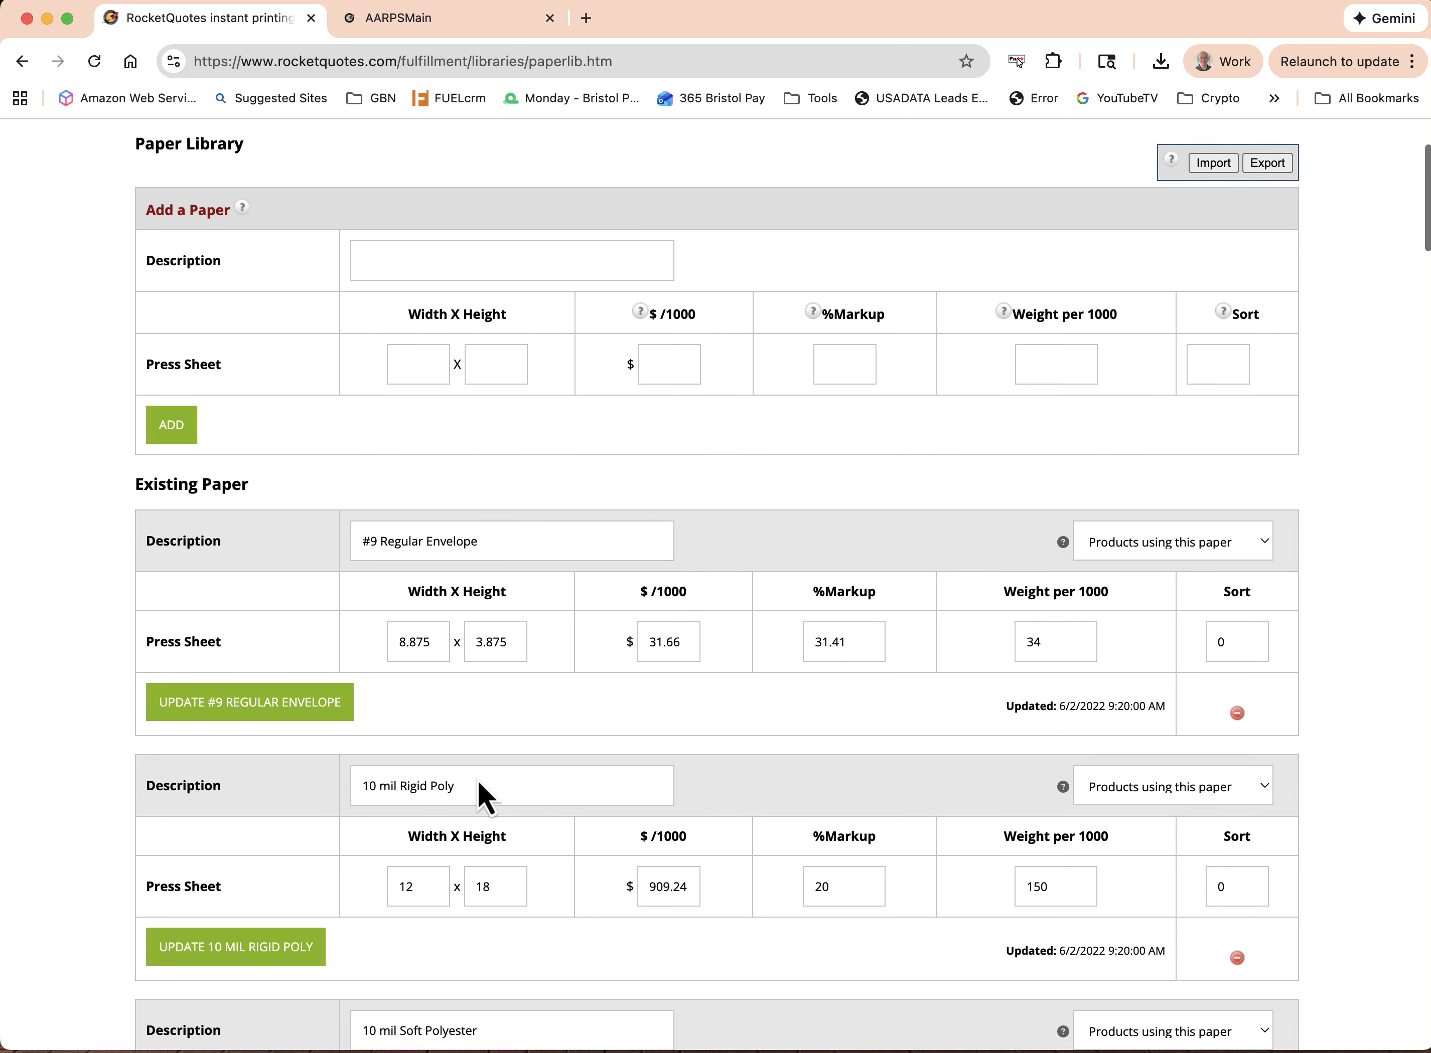
scroll(479, 781, "up", 3)
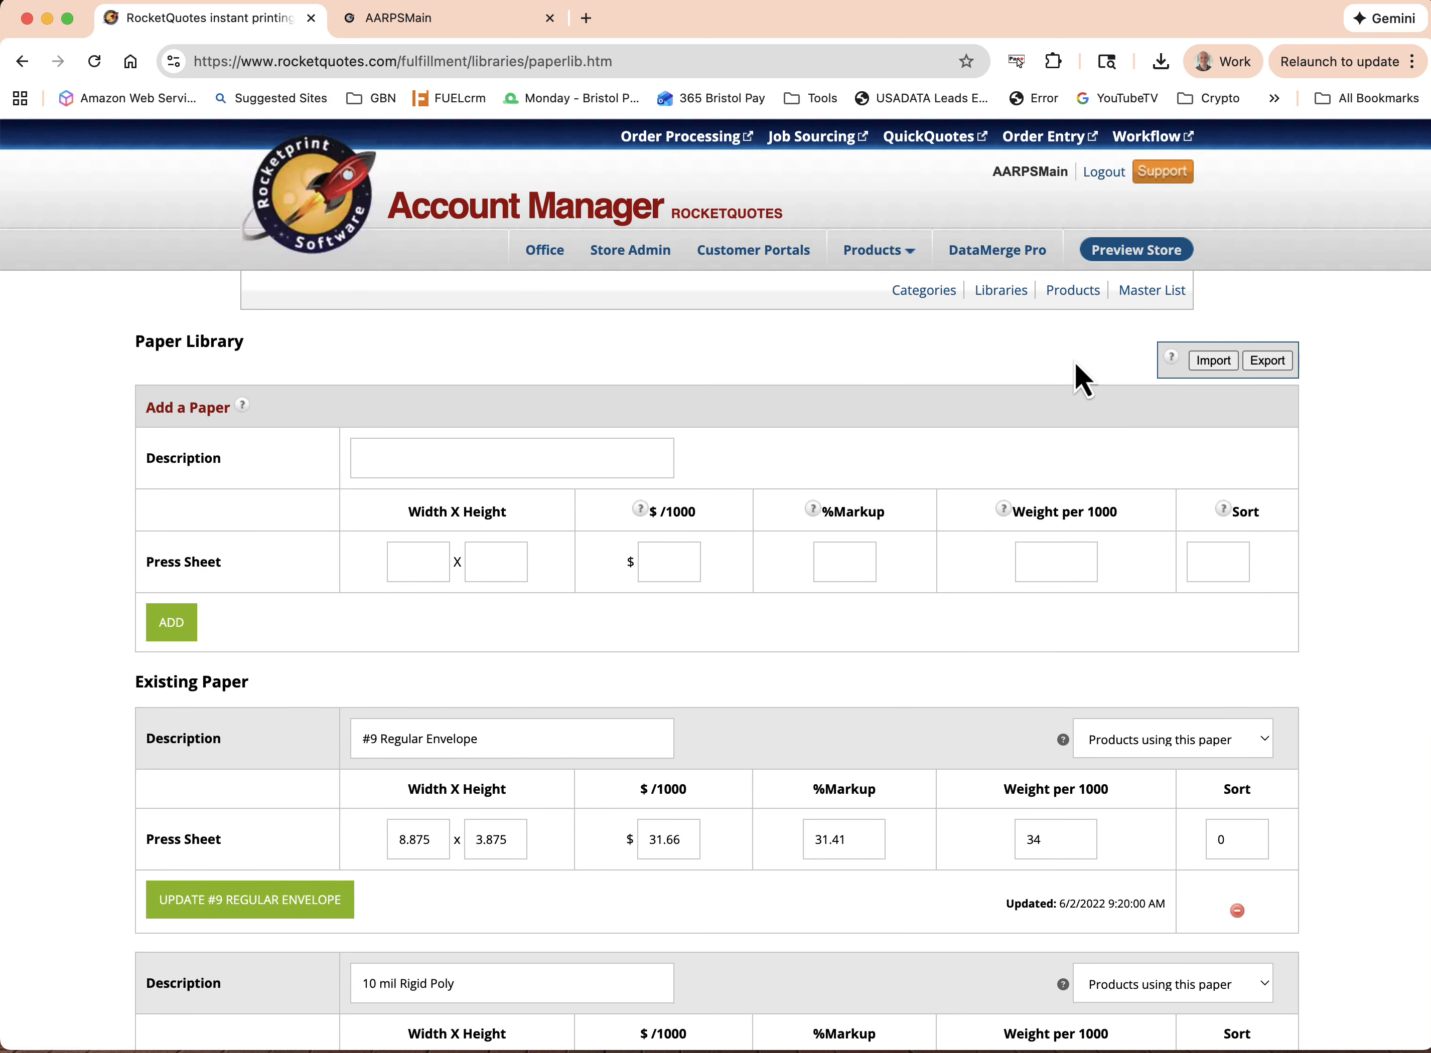
Return to the Libraries page and look through the option libraries and their types
left_click(1006, 293)
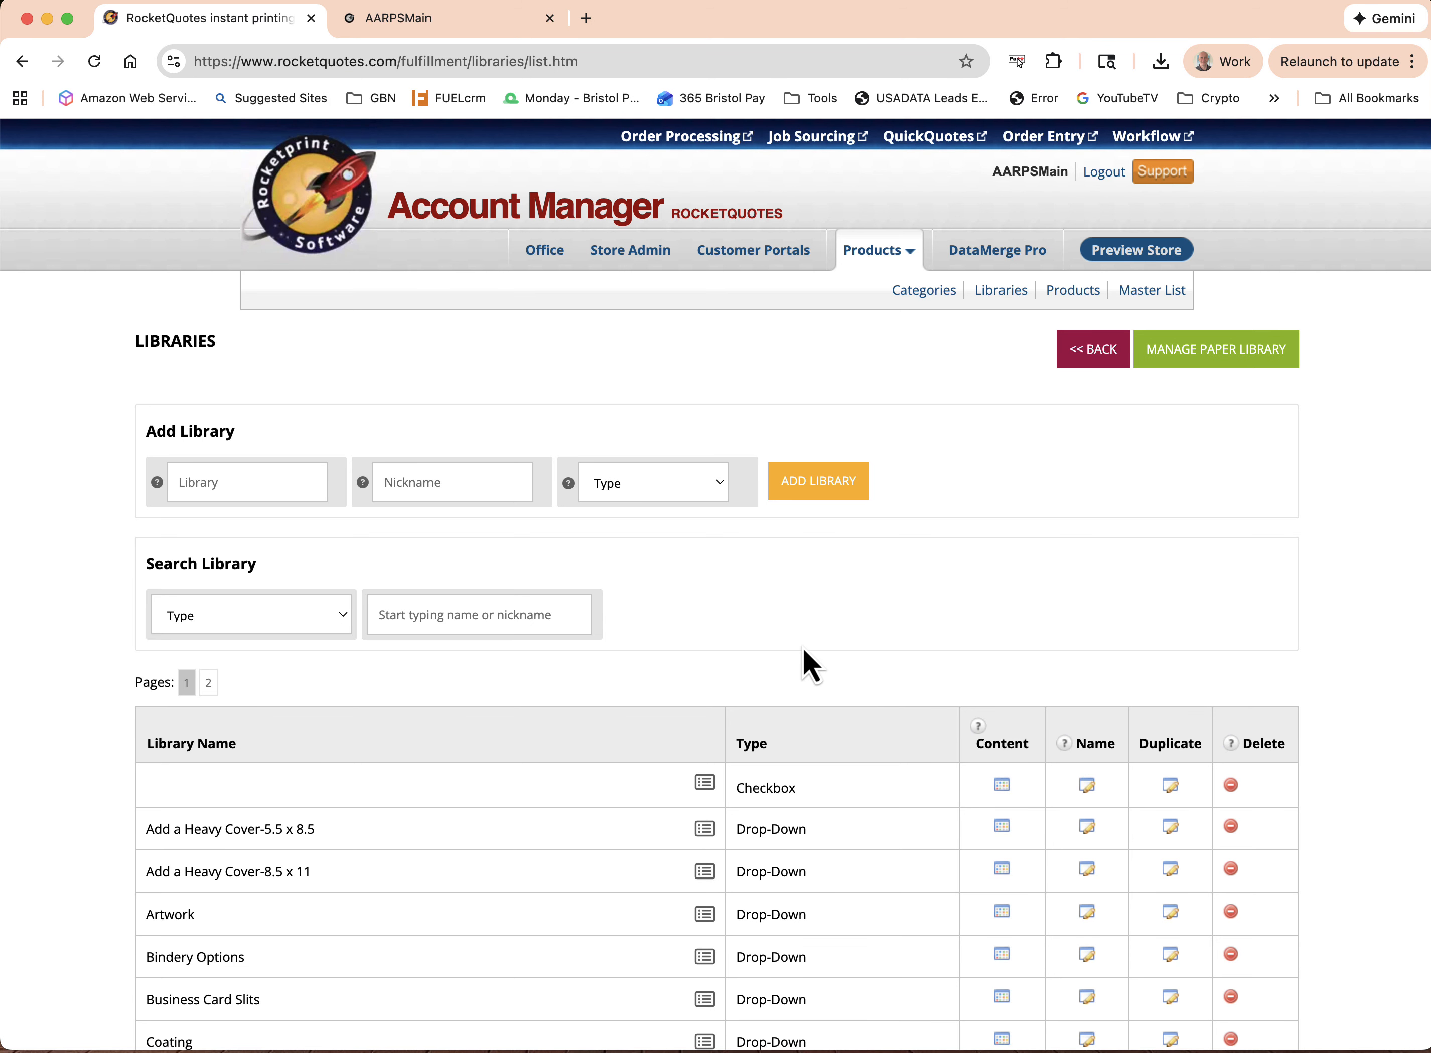
scroll(803, 648, "down", 8)
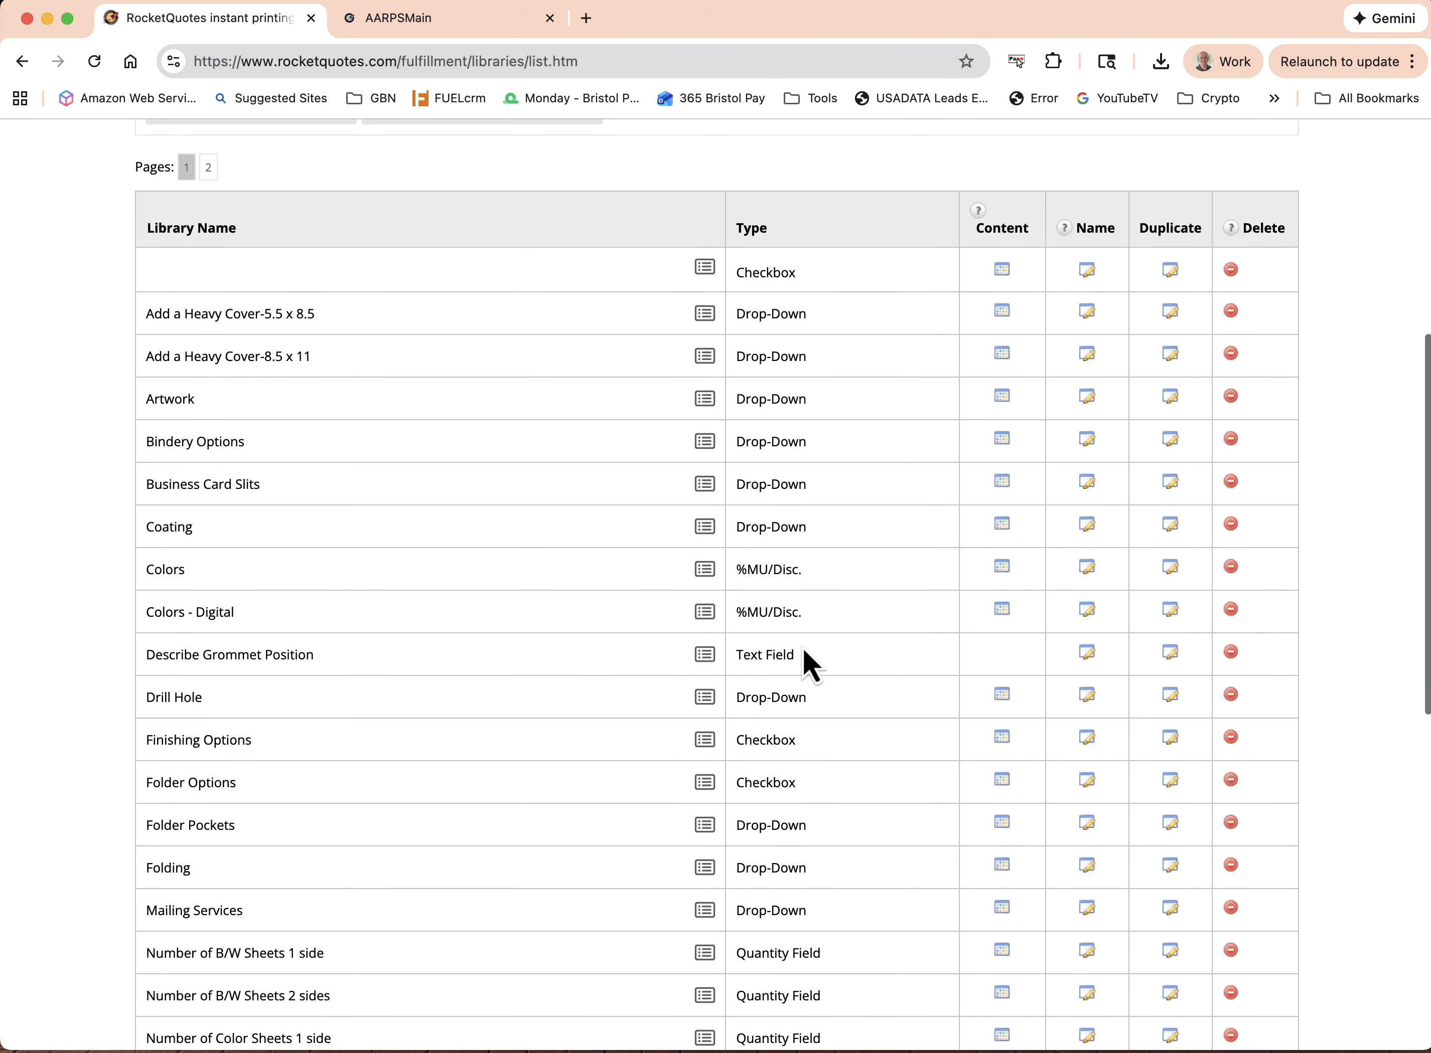
scroll(803, 647, "down", 4)
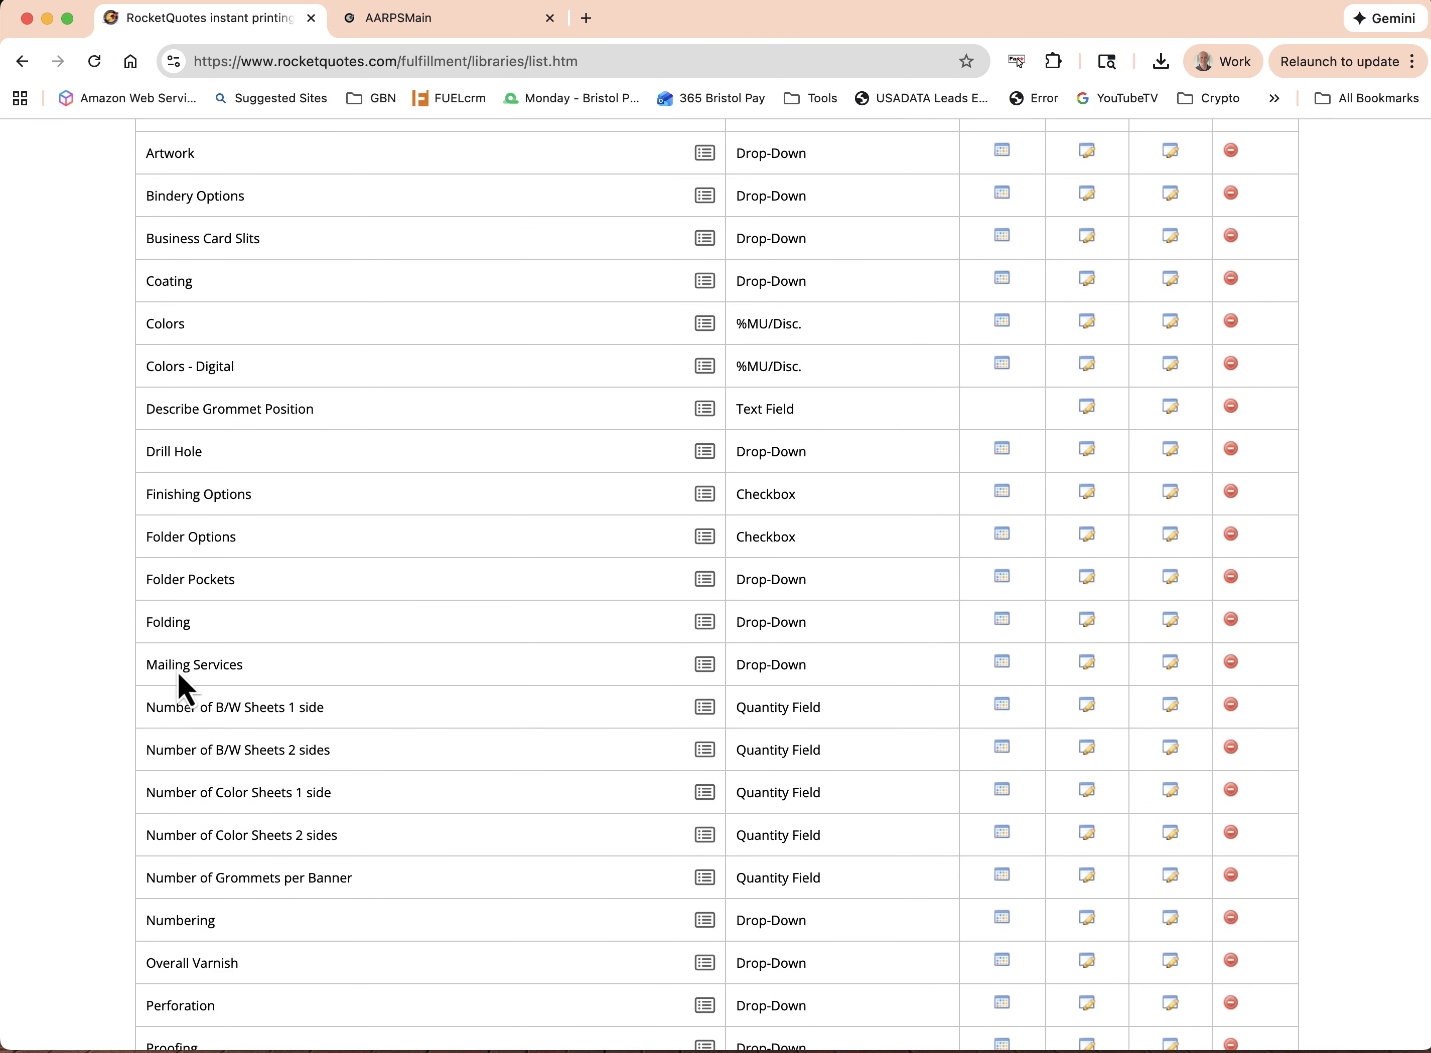
scroll(451, 620, "down", 7)
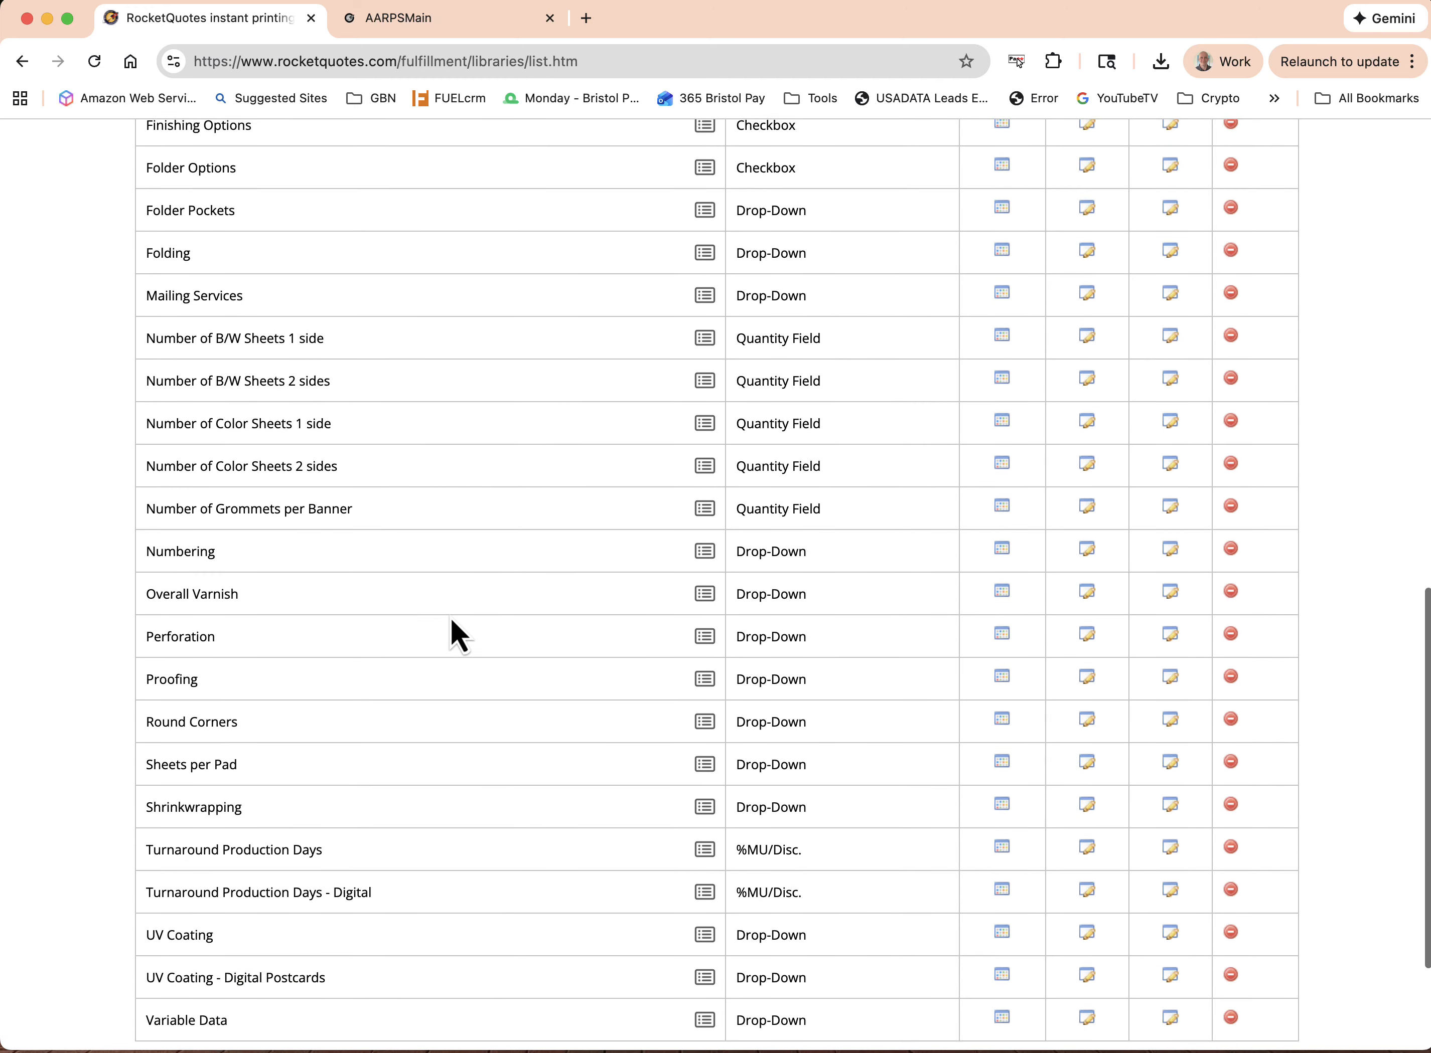
scroll(452, 620, "up", 16)
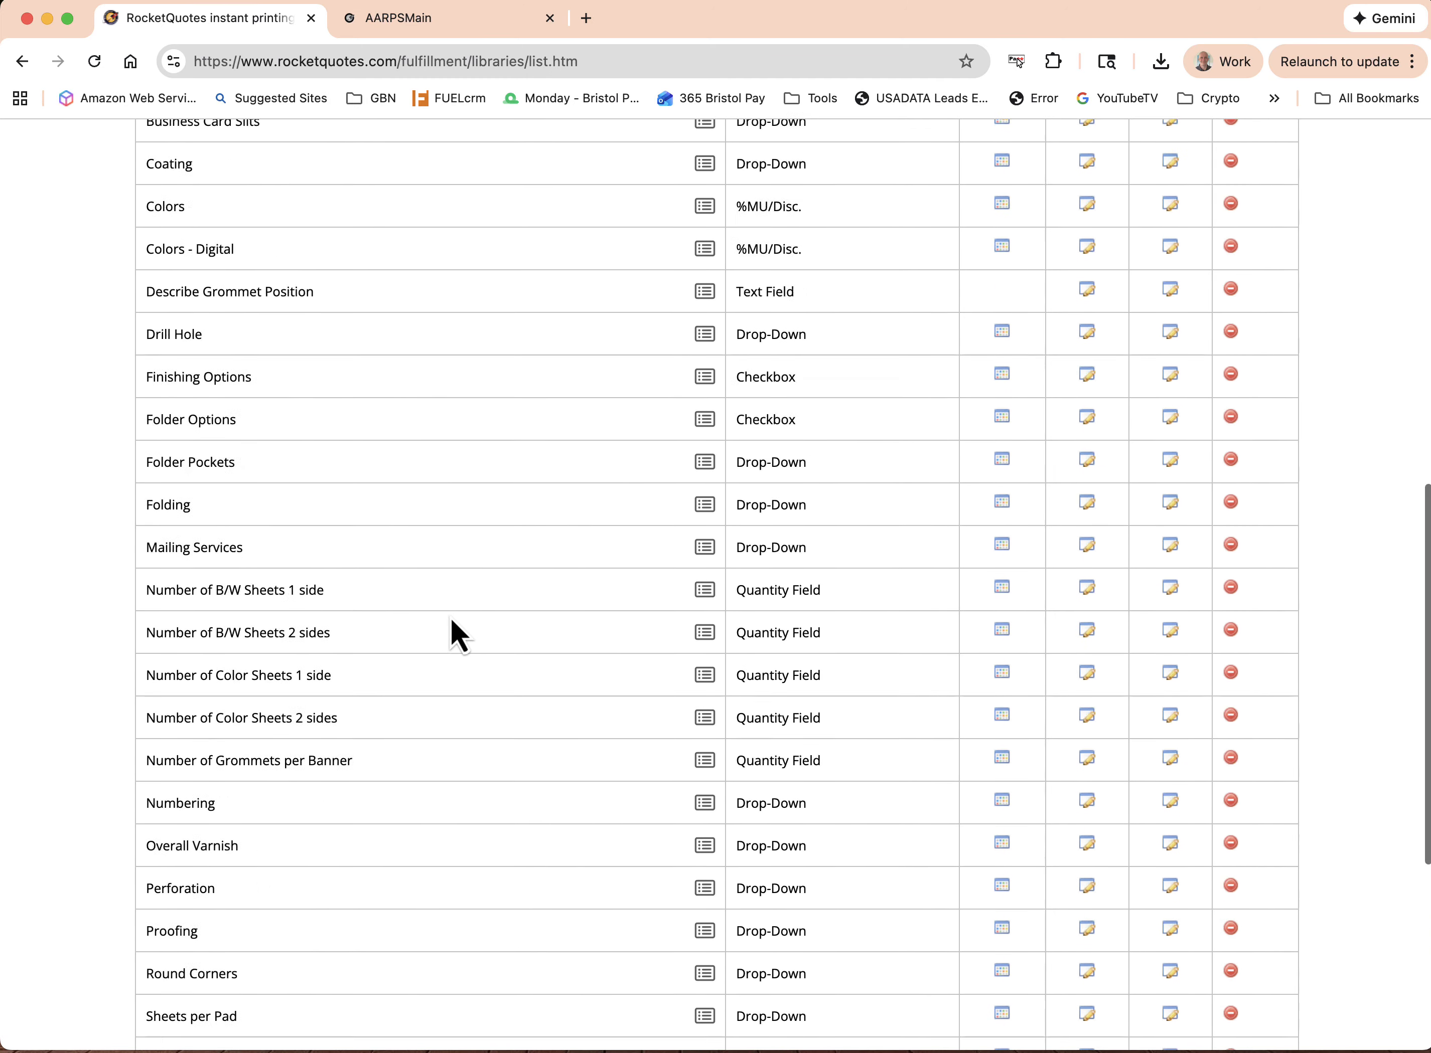
scroll(450, 618, "up", 2)
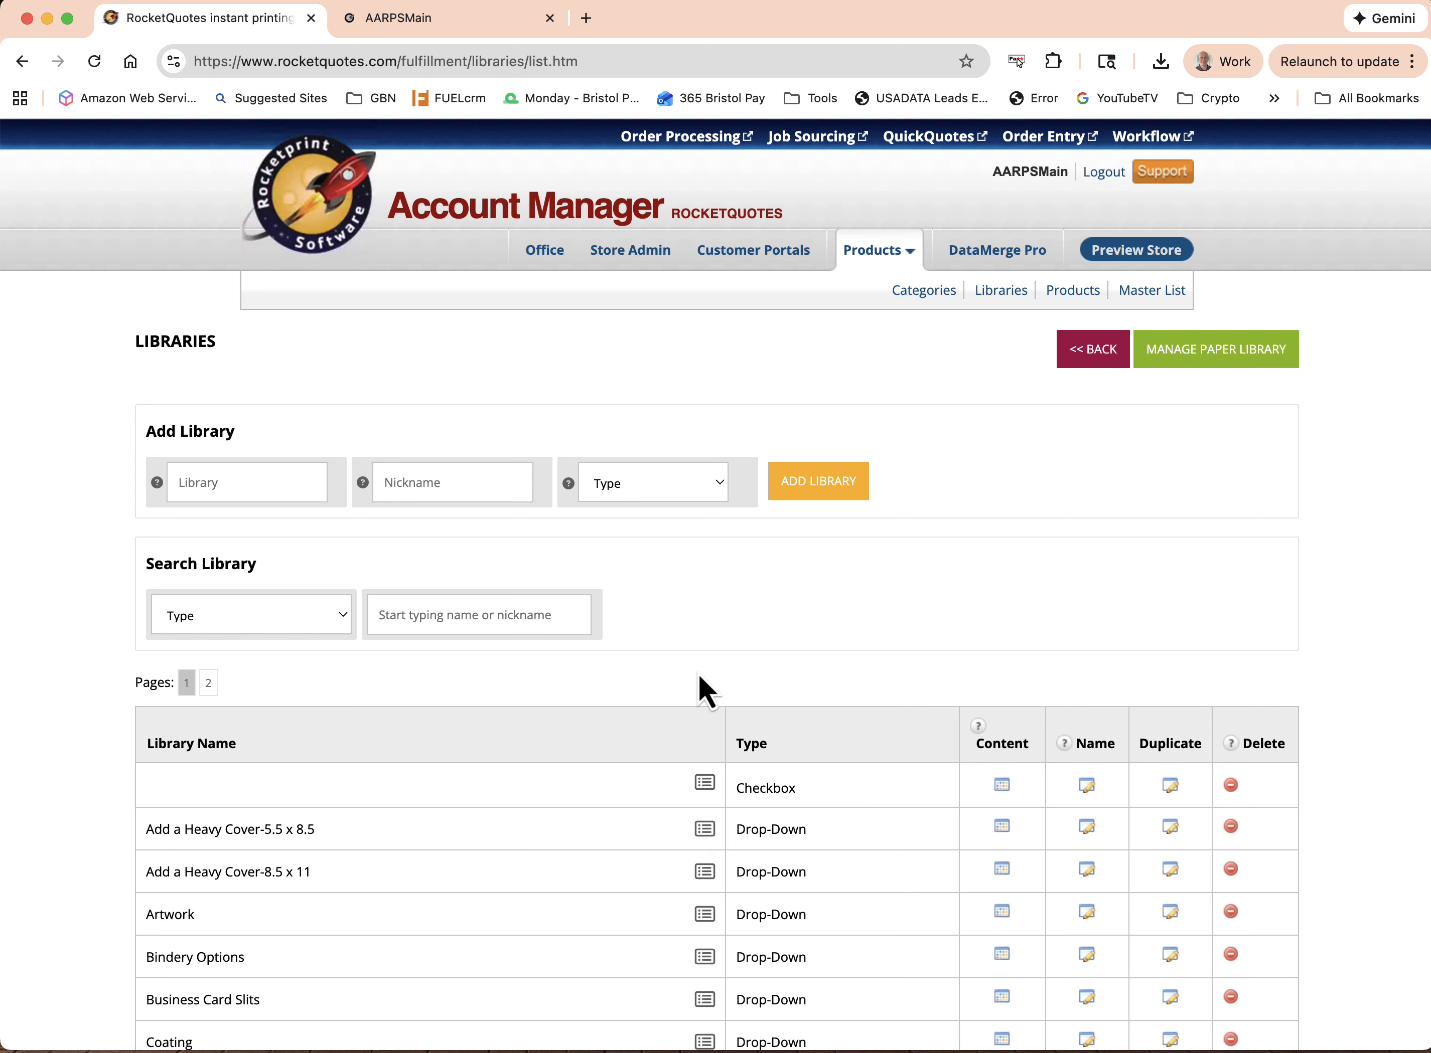
Open the Categories page listing the main store's categories
left_click(913, 294)
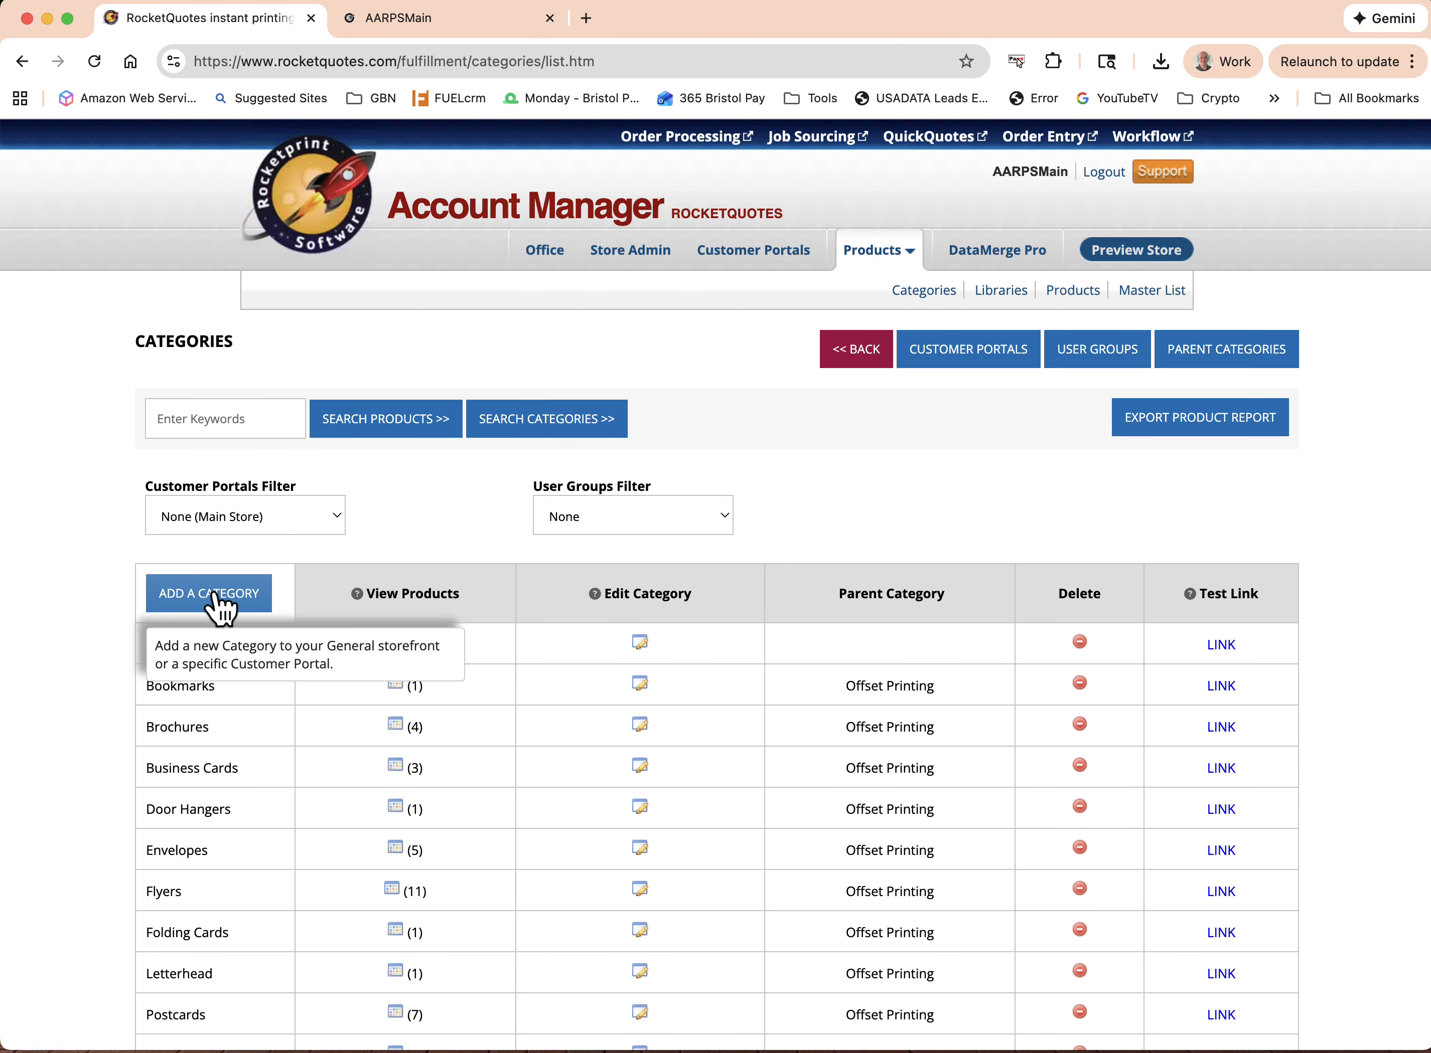
left_click(1068, 293)
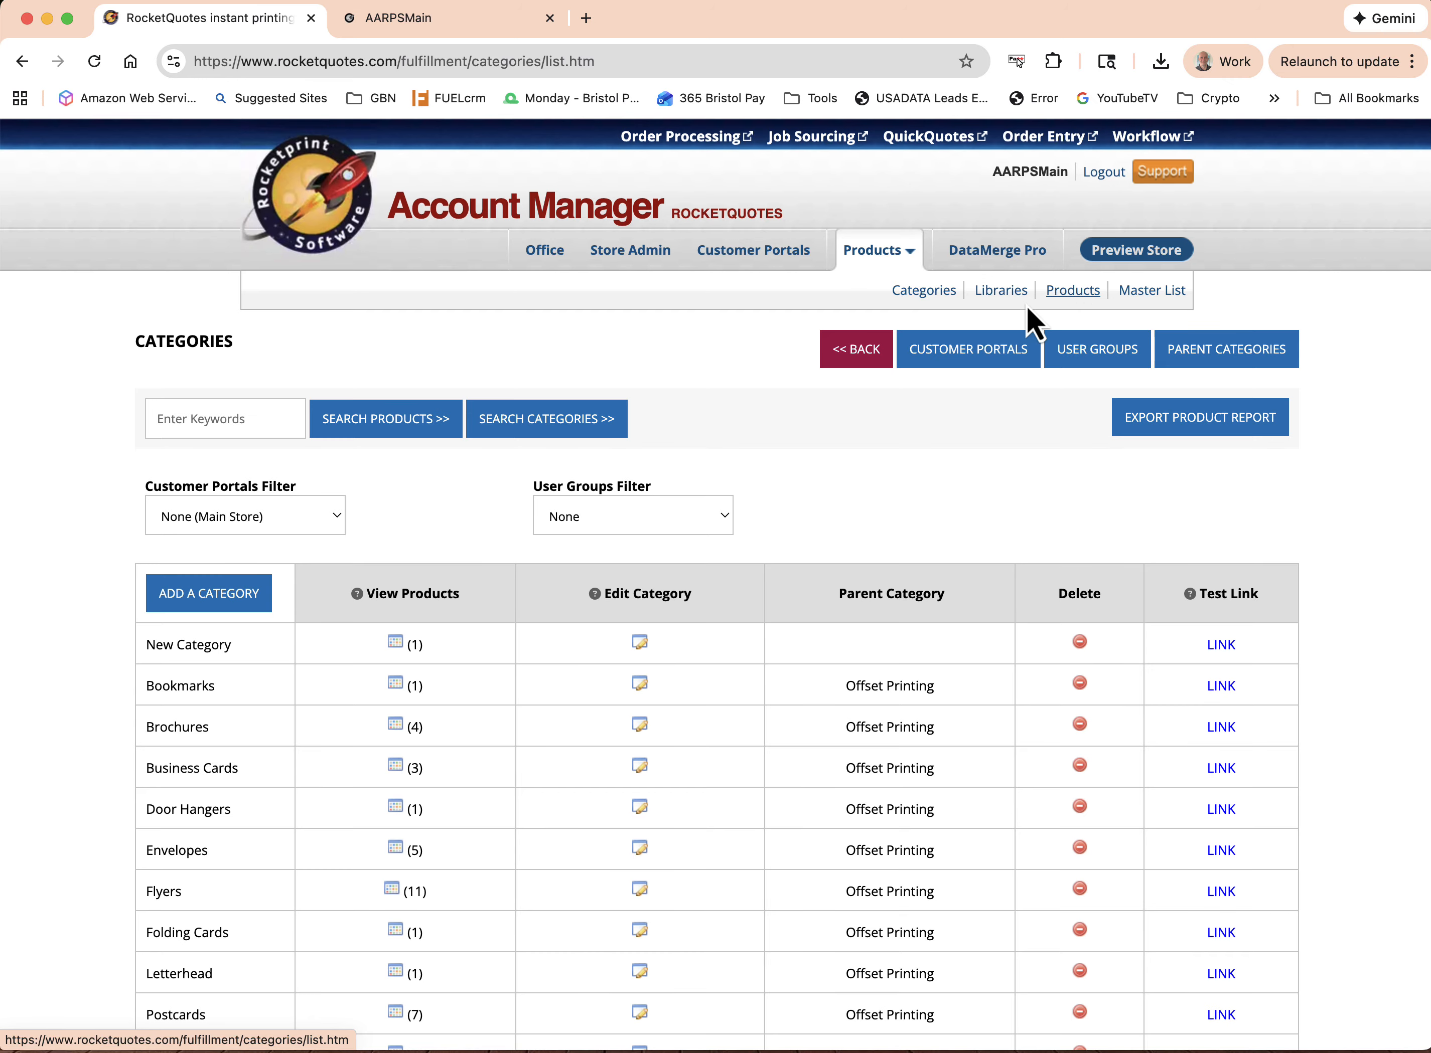
Switch to the AARPSMain storefront, reload it, and open New Product in New Category
left_click(396, 19)
left_click(98, 62)
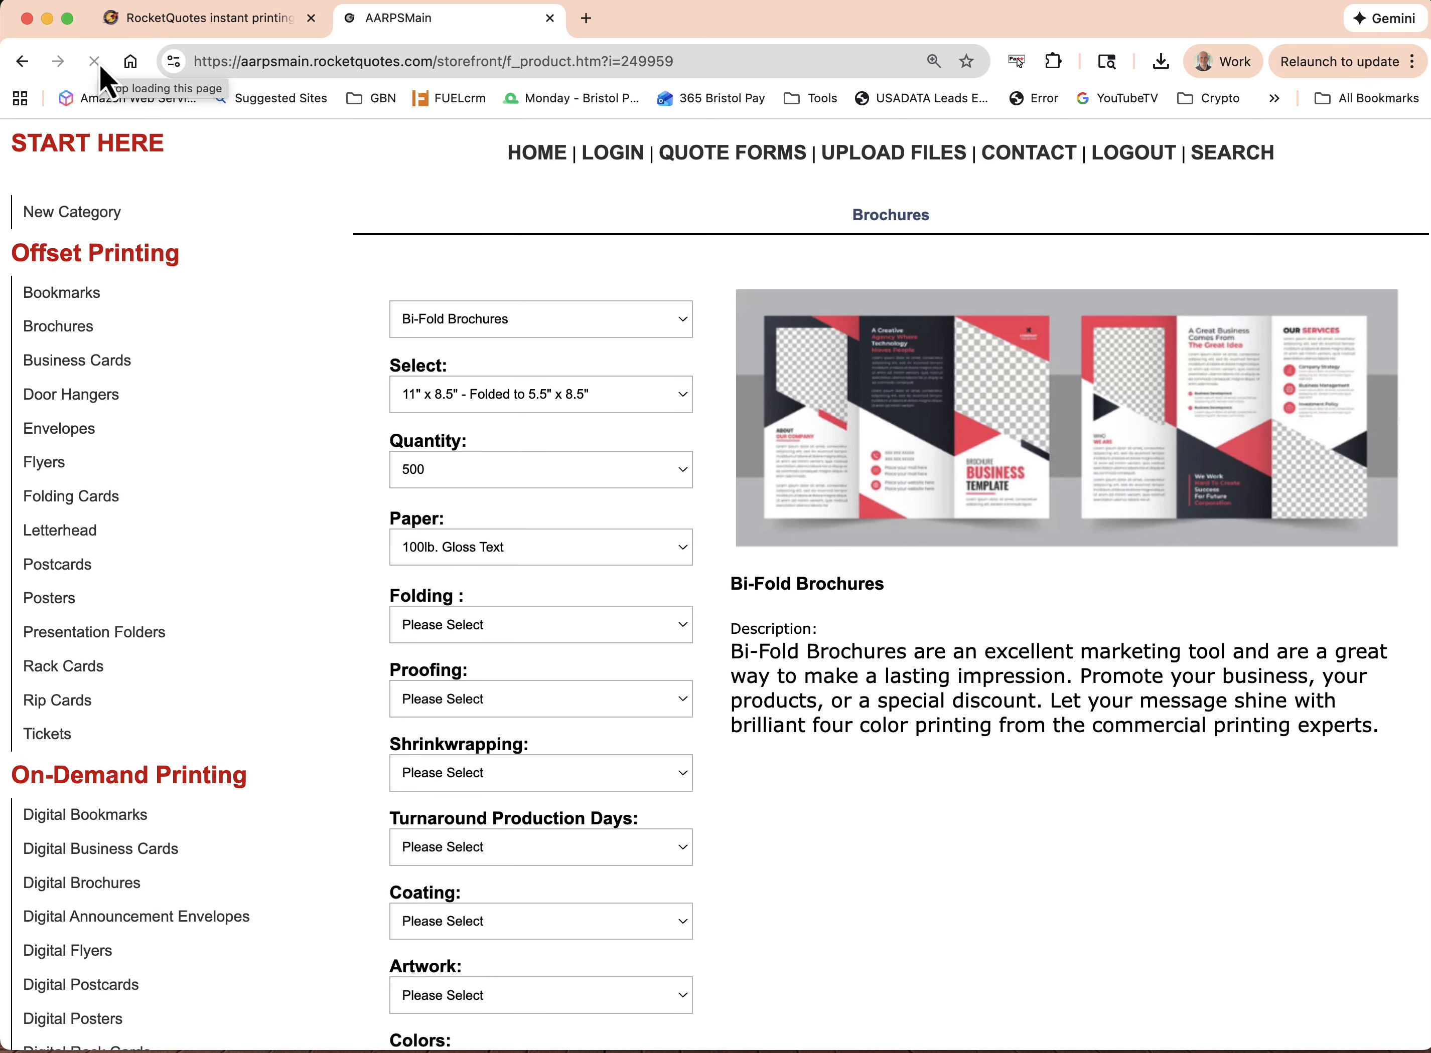
left_click(91, 221)
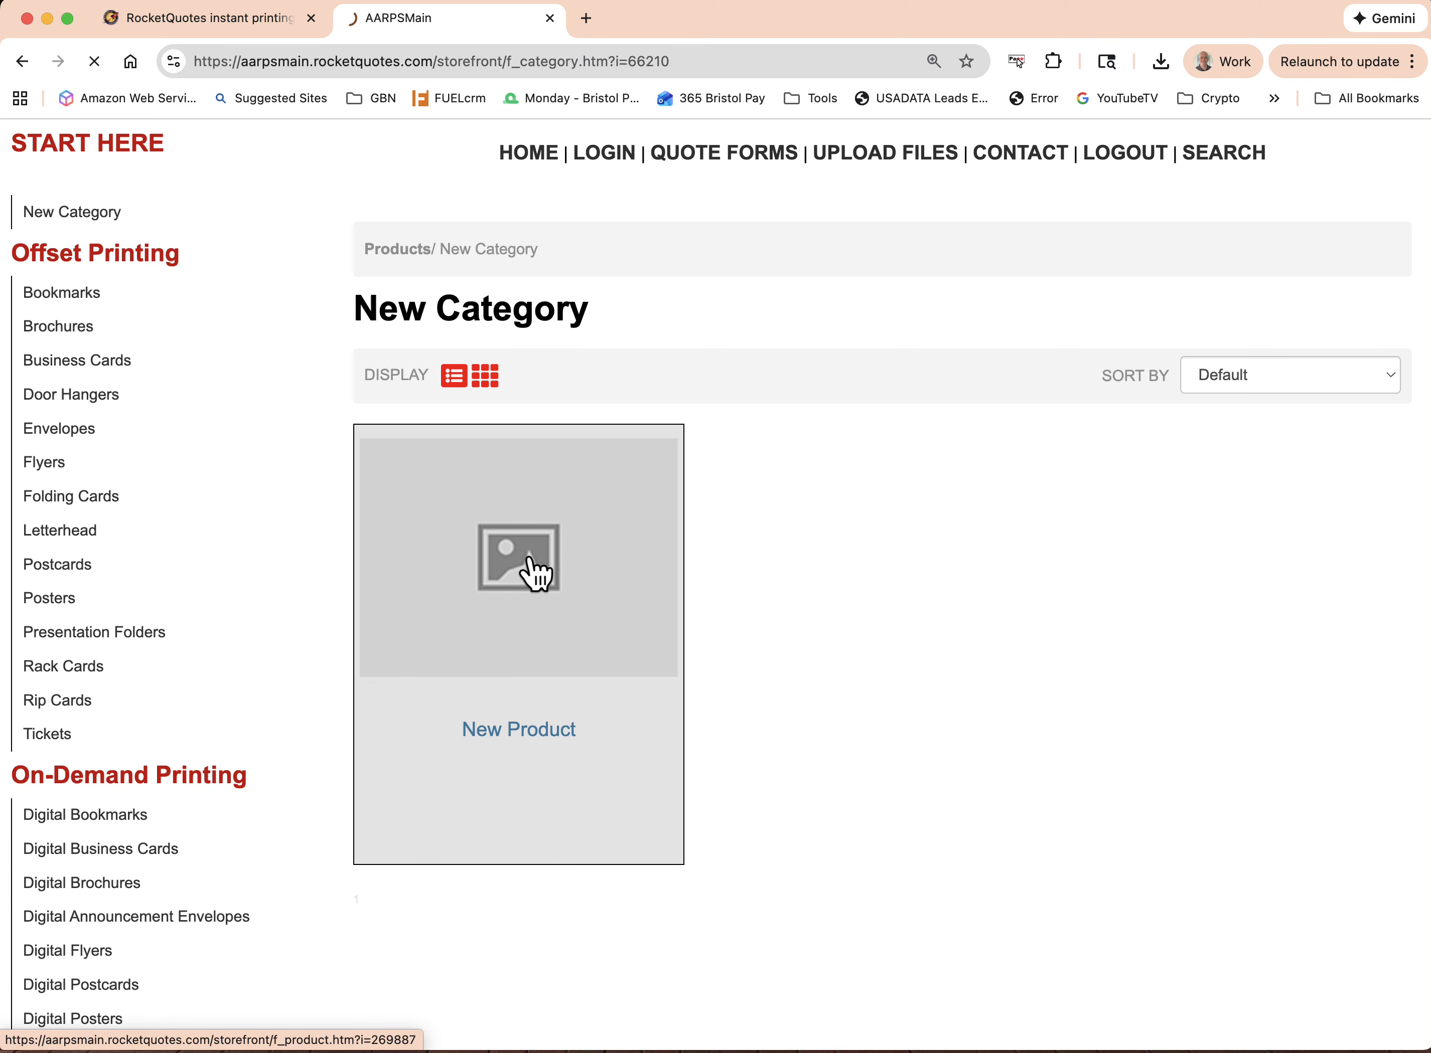
left_click(534, 572)
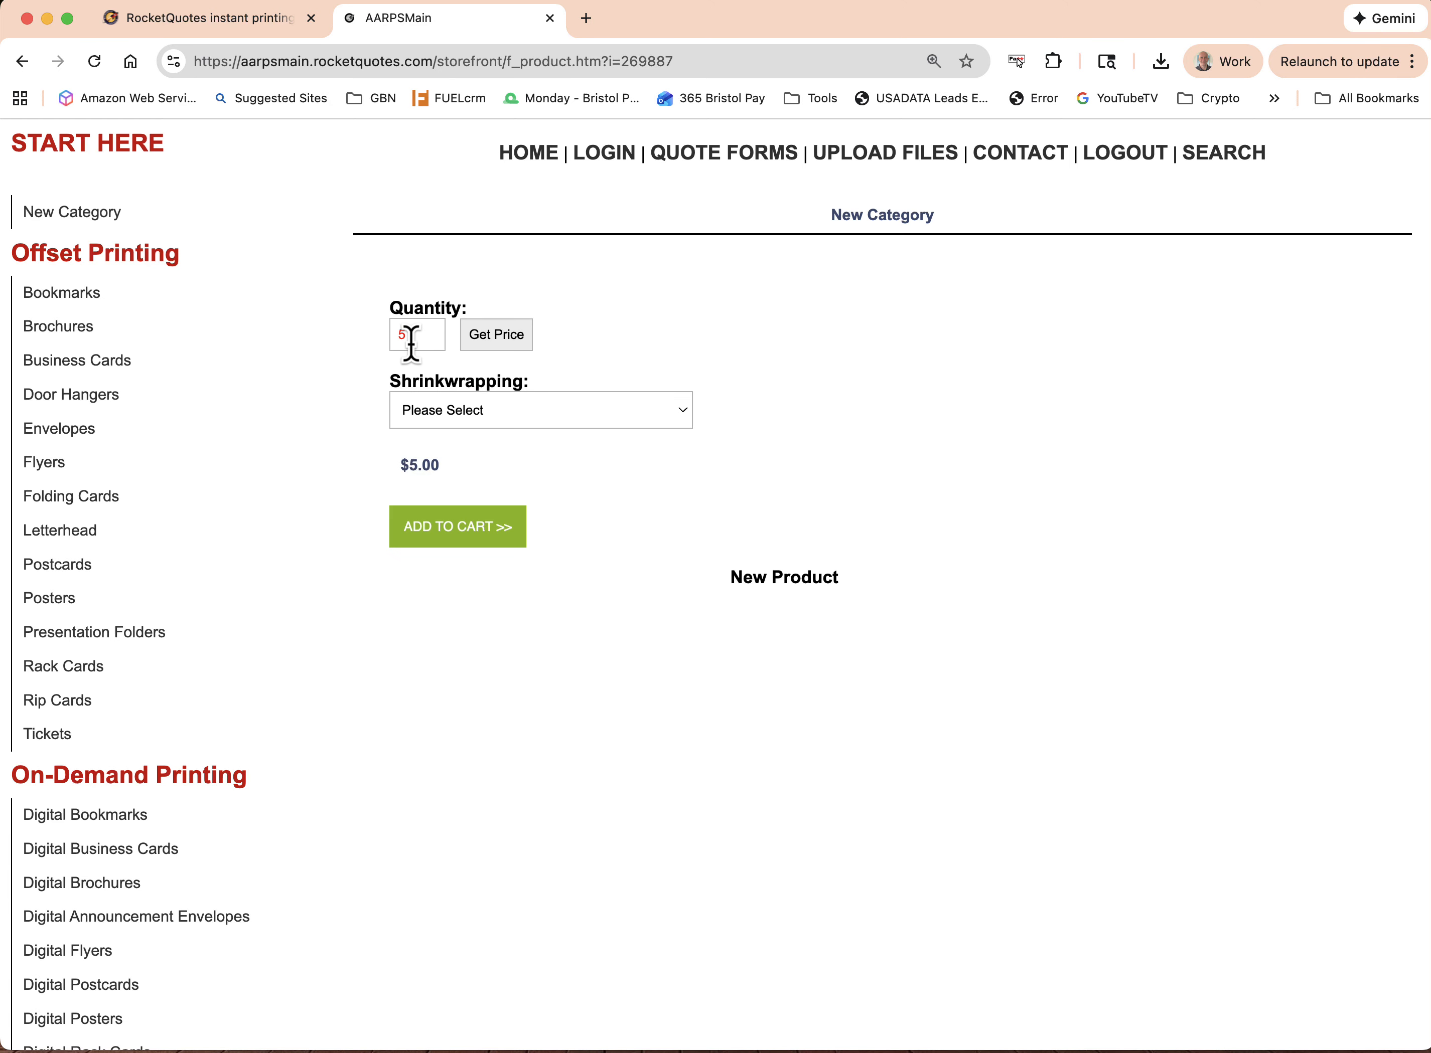
Set New Product's quantity to 12 and get the price for it
left_click_drag(408, 335, 385, 354)
type("1")
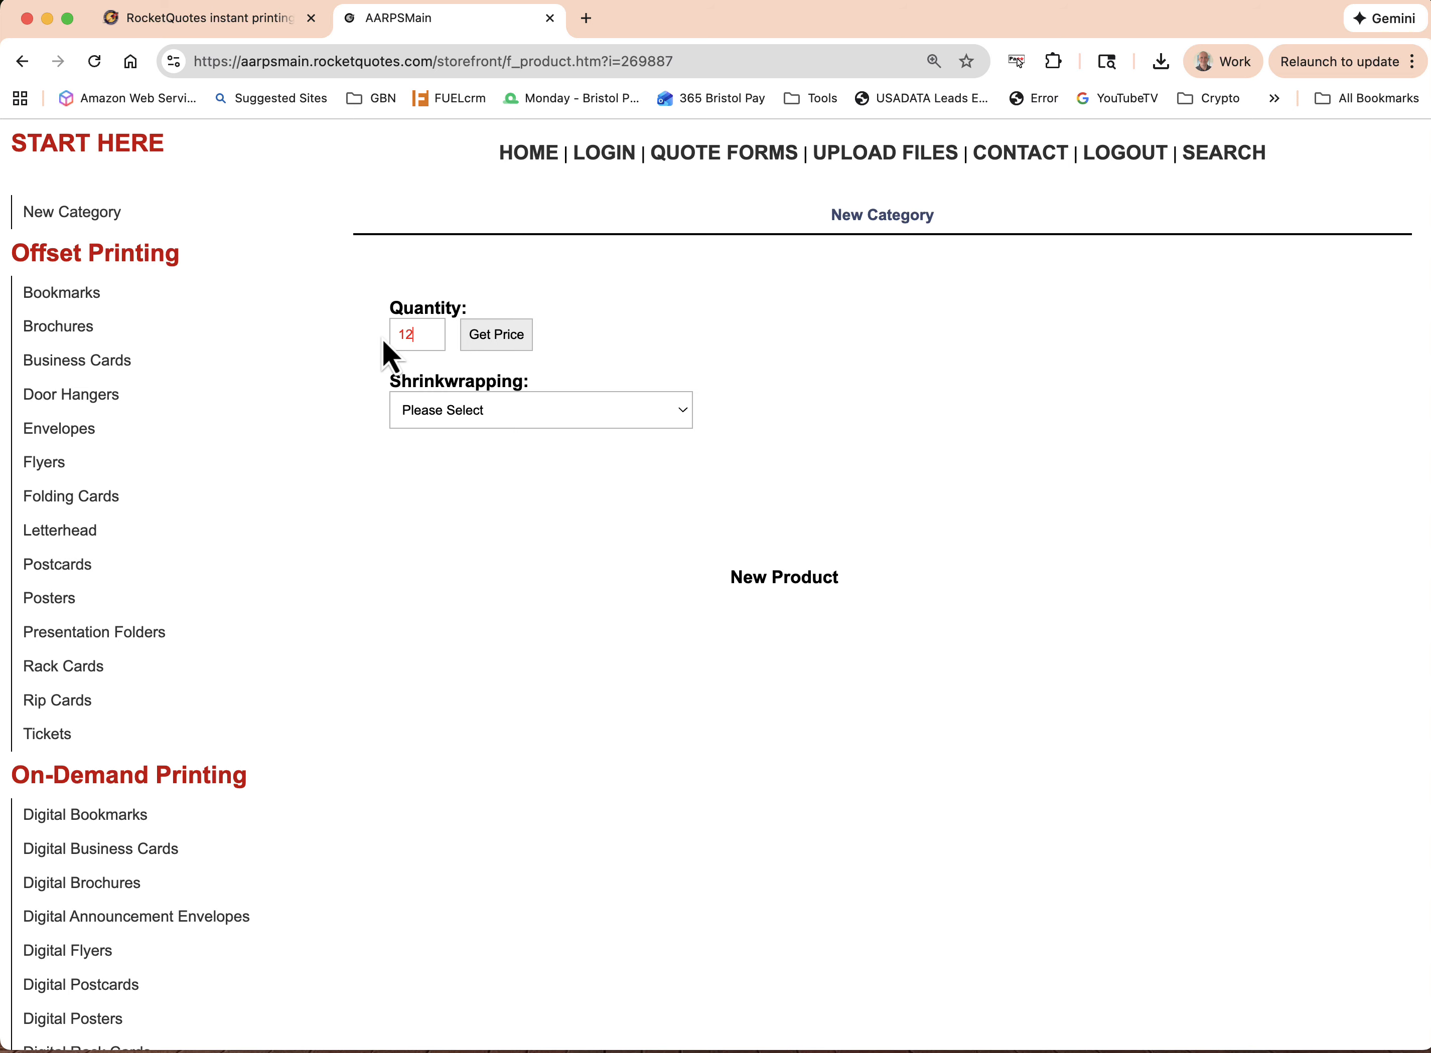
type("2")
left_click(502, 342)
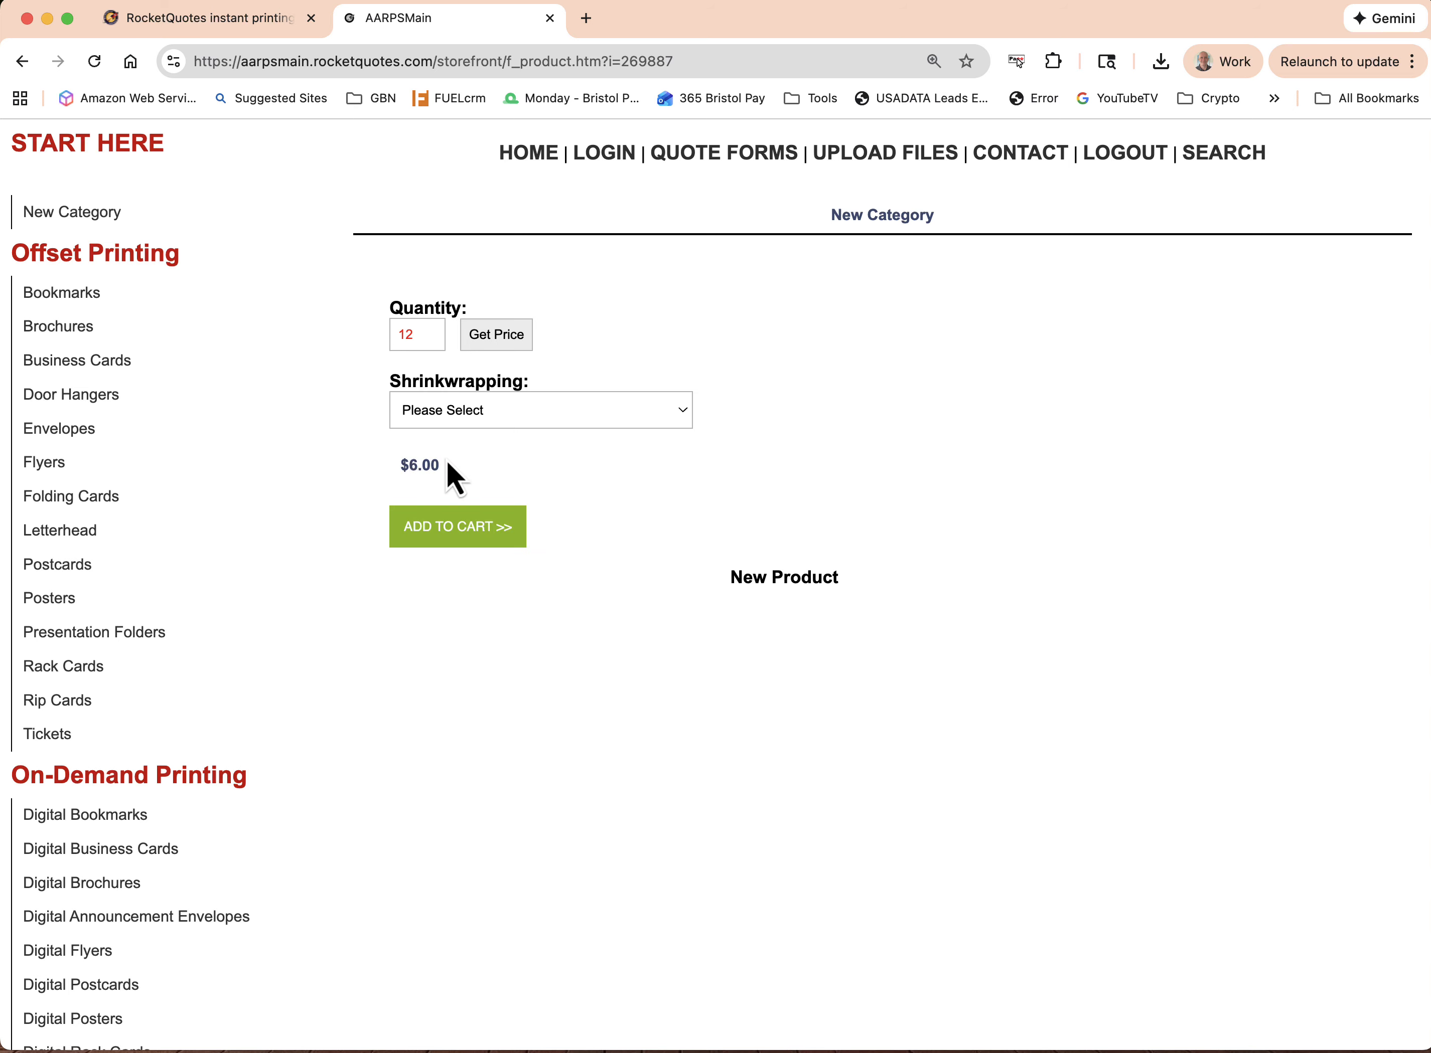
Check the Shrinkwrapping choices for New Product without selecting one, and switch back to the RocketQuotes Account Manager
left_click(478, 415)
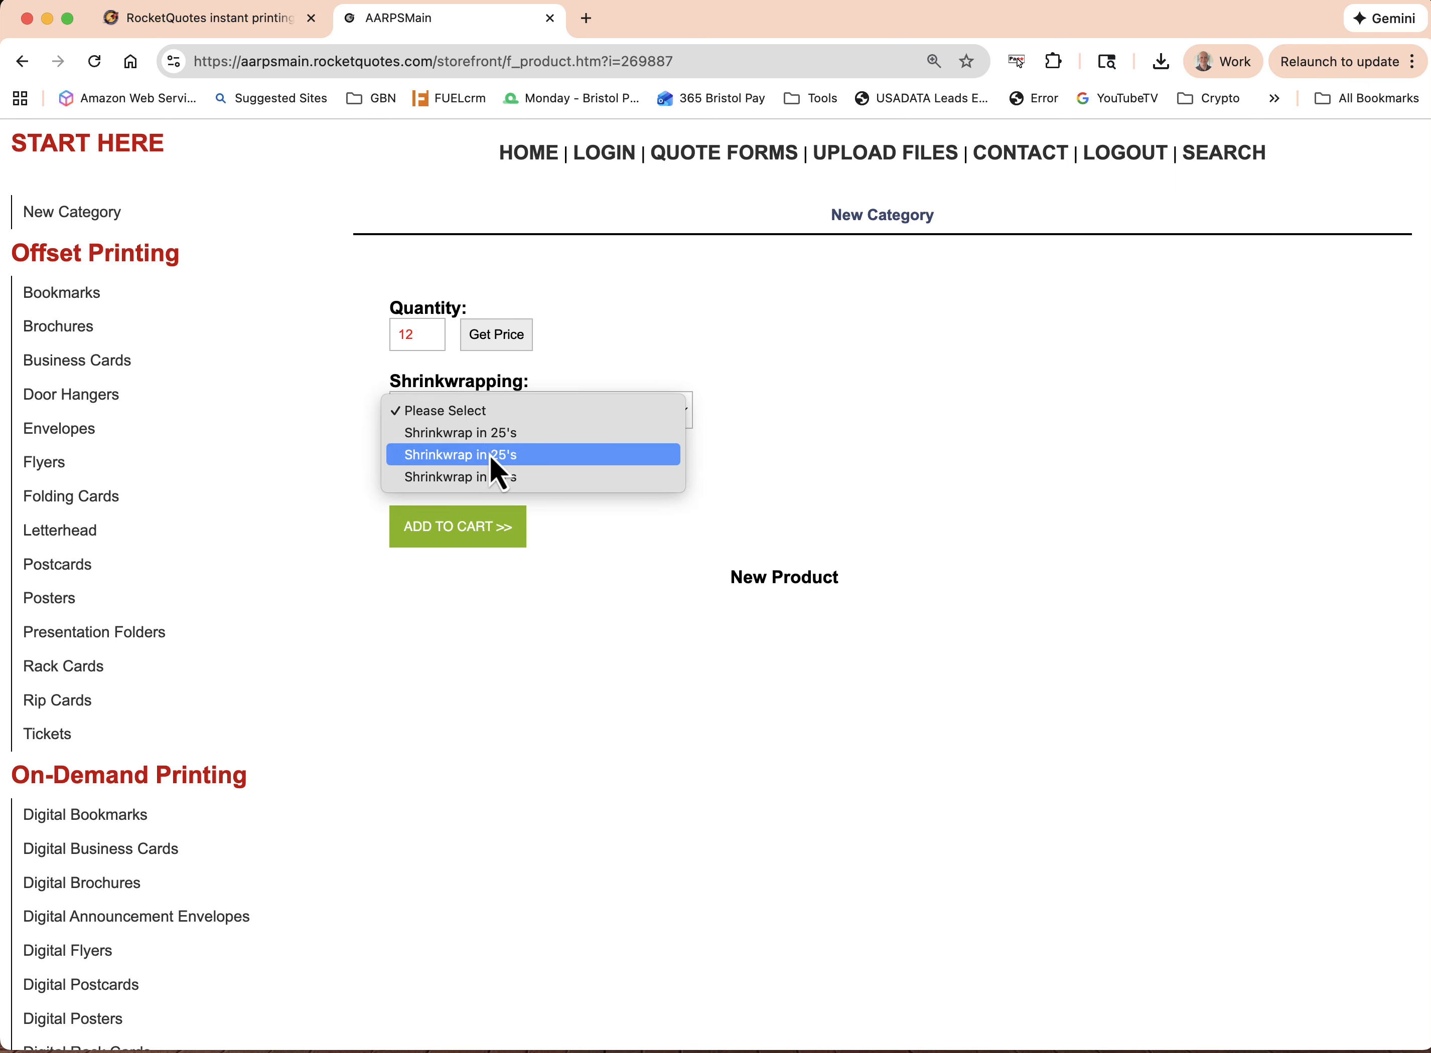
left_click(606, 357)
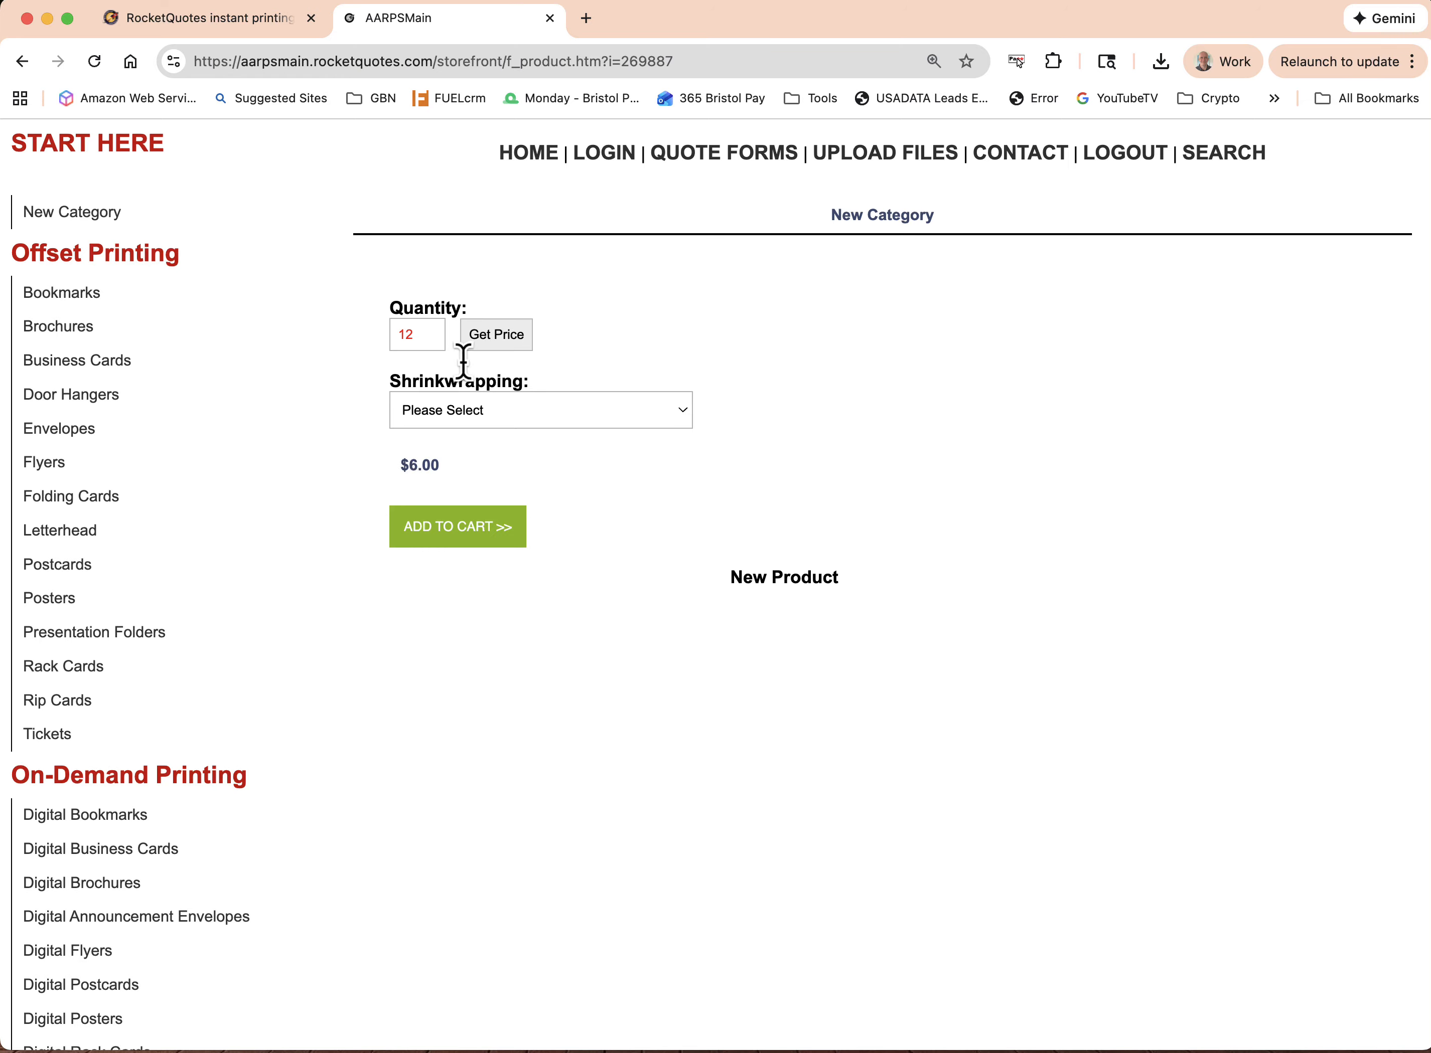
left_click(191, 29)
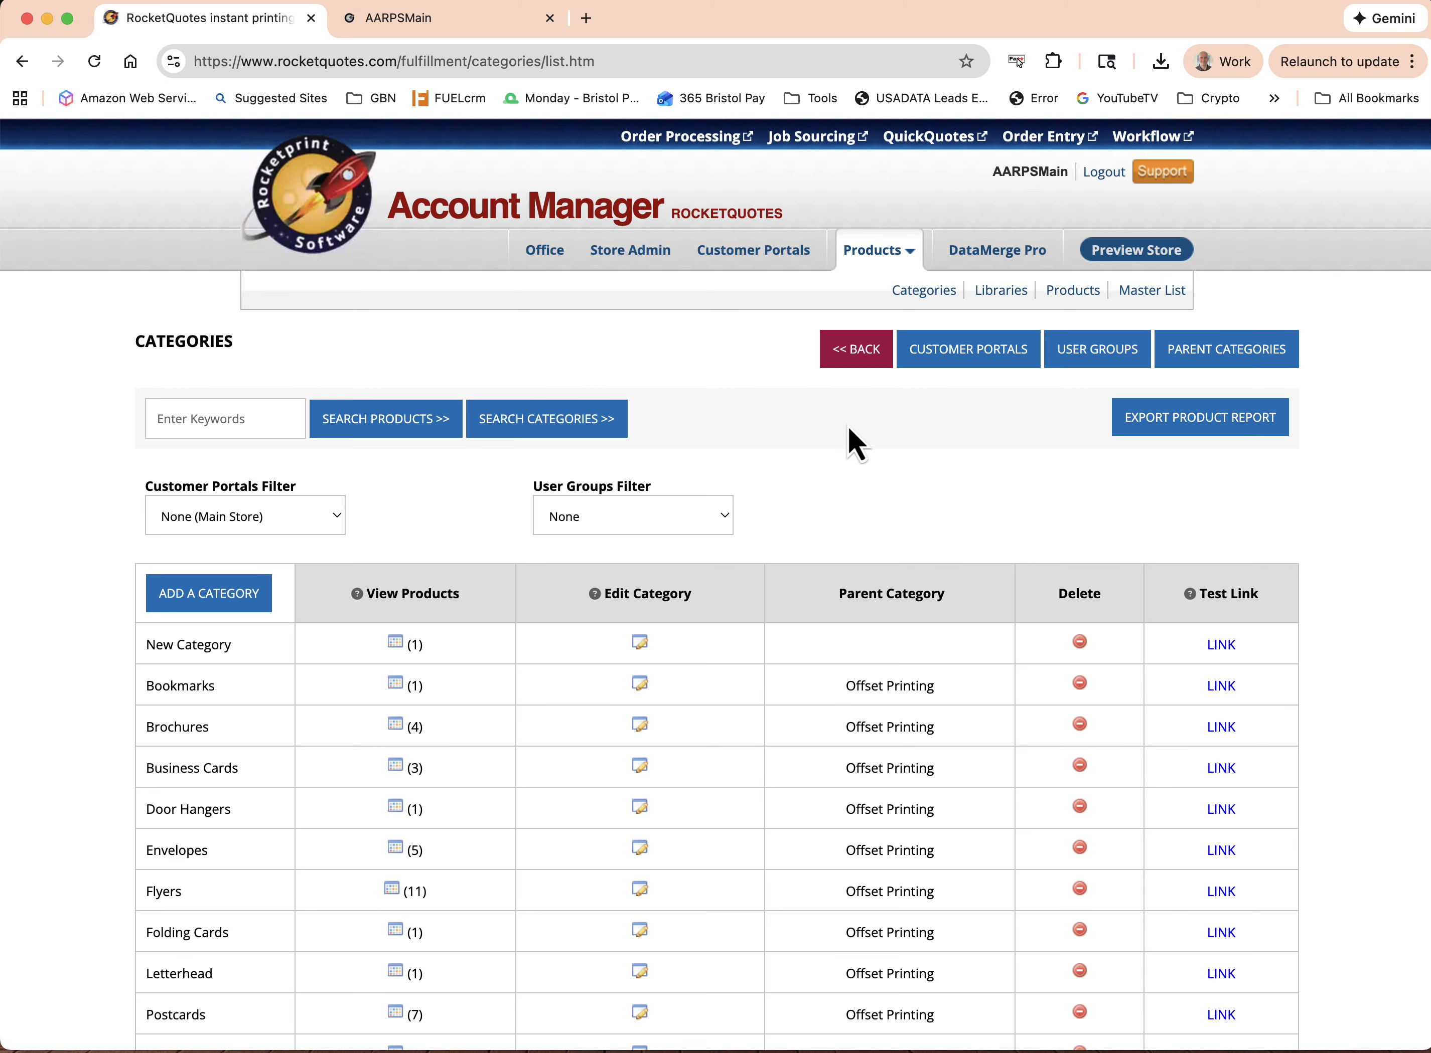